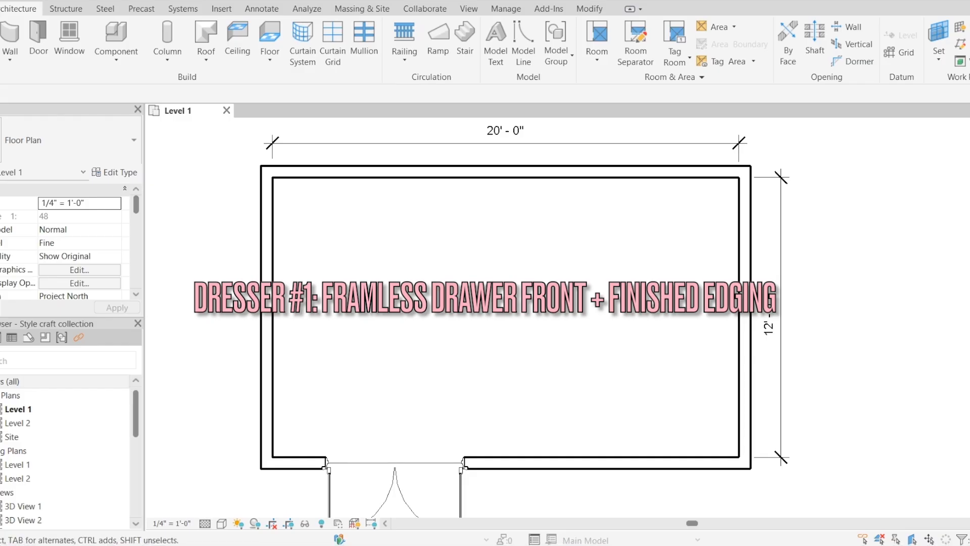
# Step: Create a new family from the English-Imperial Furniture template
pyautogui.click(0, 9)
pyautogui.moveTo(42, 75)
pyautogui.click(93, 108)
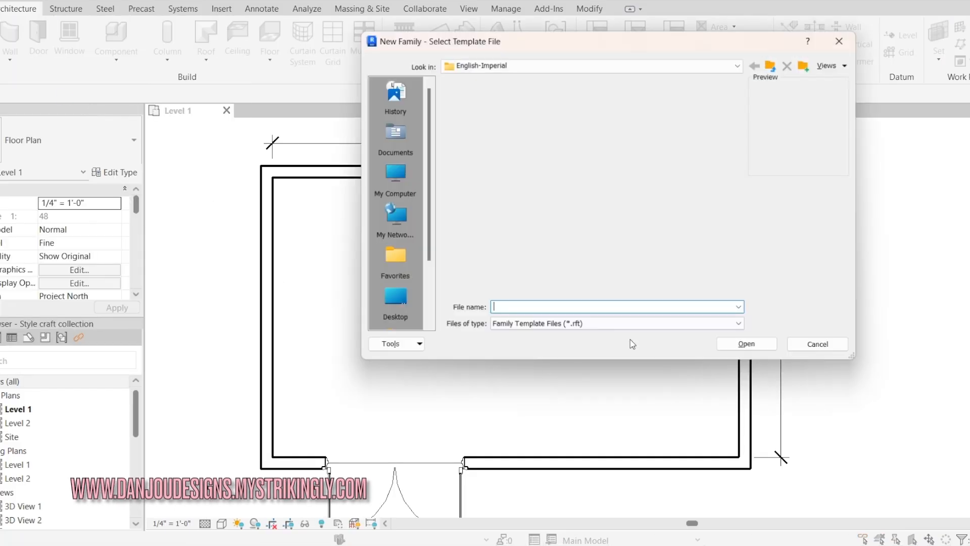
pyautogui.scroll(-6, 606, 213)
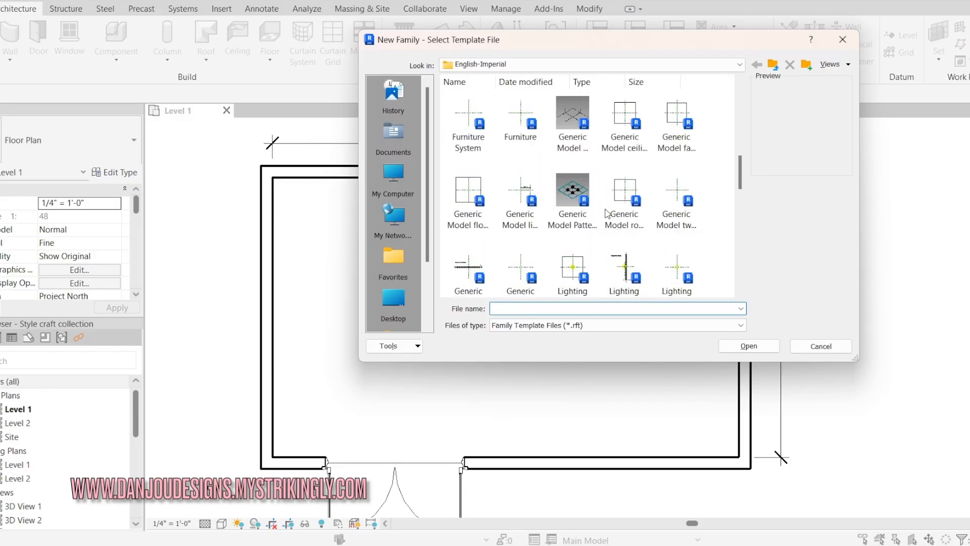
pyautogui.click(528, 124)
pyautogui.doubleClick(528, 124)
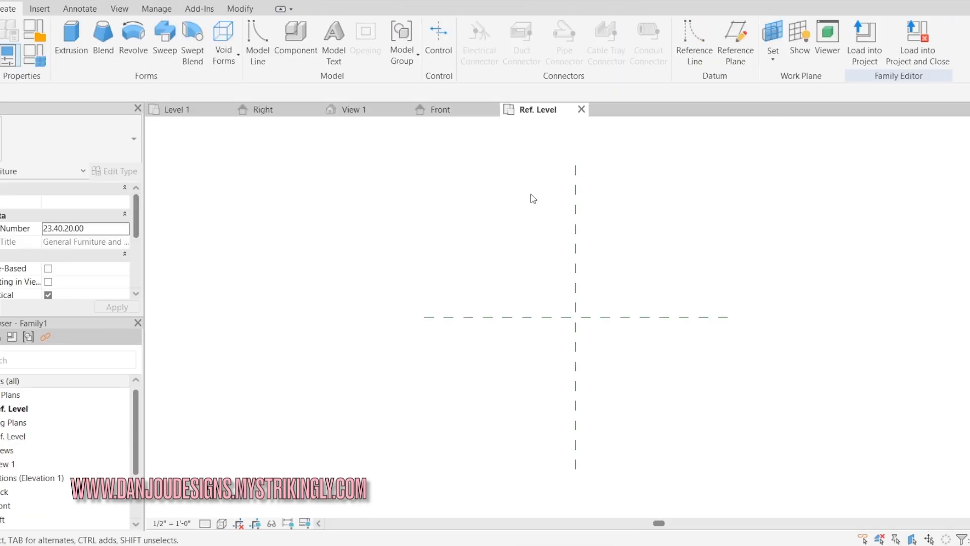
# Step: Begin an extrusion on the reference level and sketch a rectangle near the crossing of the reference planes, setting its width to 35"
pyautogui.scroll(2, 529, 267)
pyautogui.moveTo(568, 295); pyautogui.dragTo(565, 293, button='middle')
pyautogui.moveTo(580, 282); pyautogui.dragTo(570, 287, button='middle')
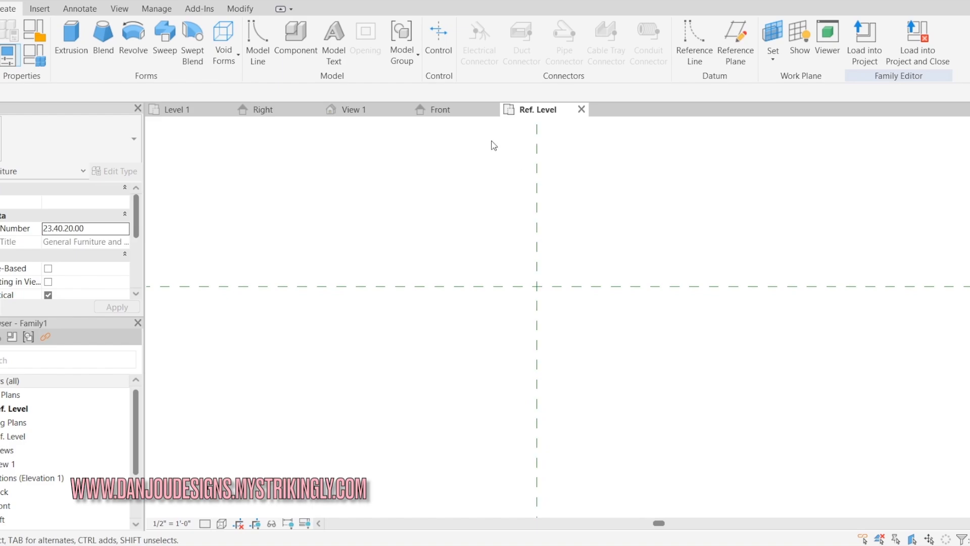
pyautogui.moveTo(516, 250); pyautogui.dragTo(514, 253, button='middle')
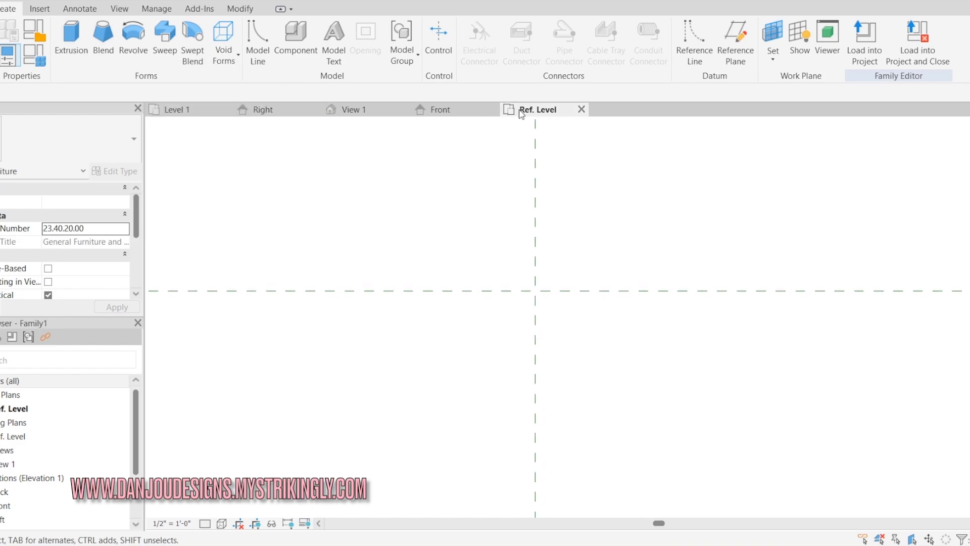
pyautogui.click(80, 48)
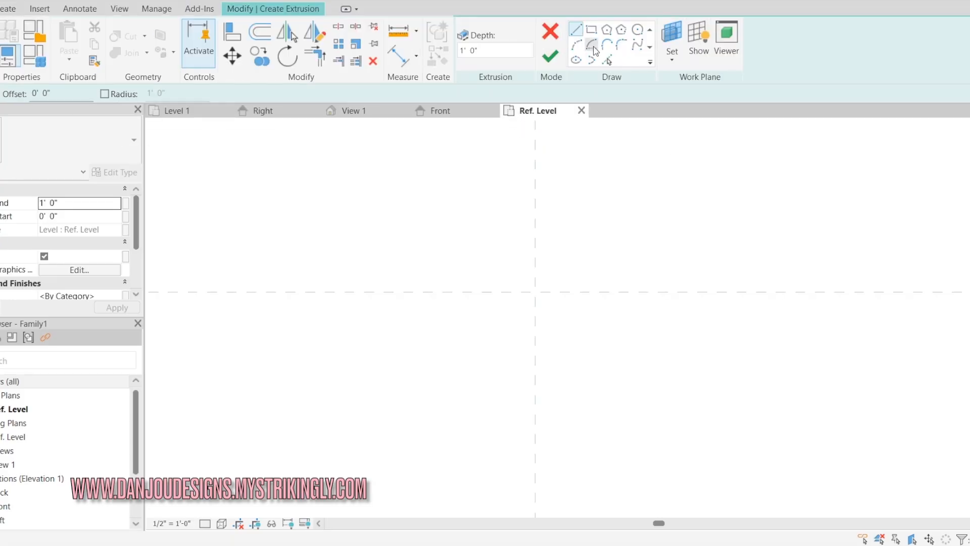
pyautogui.click(591, 30)
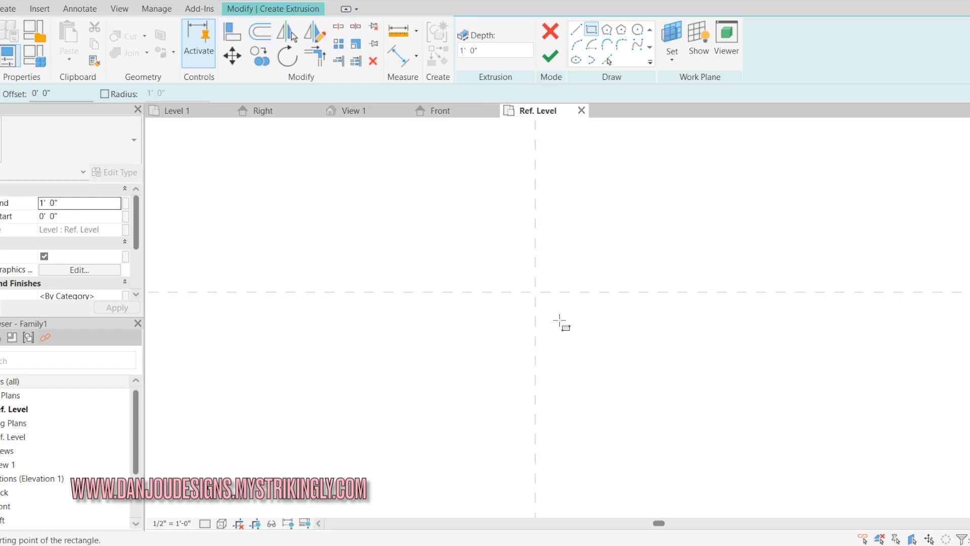
pyautogui.click(535, 292)
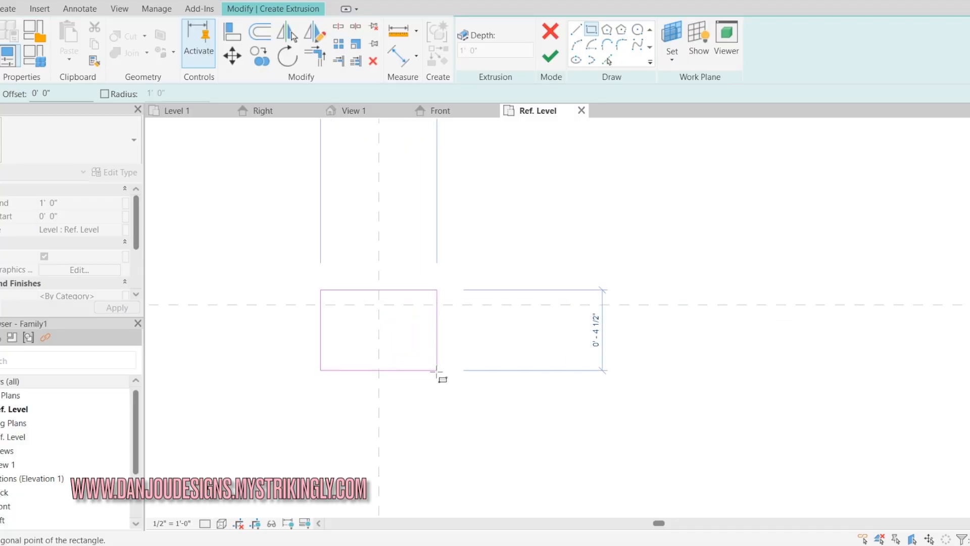
pyautogui.click(513, 370)
pyautogui.click(423, 395)
pyautogui.write('35"')
pyautogui.press('Return')
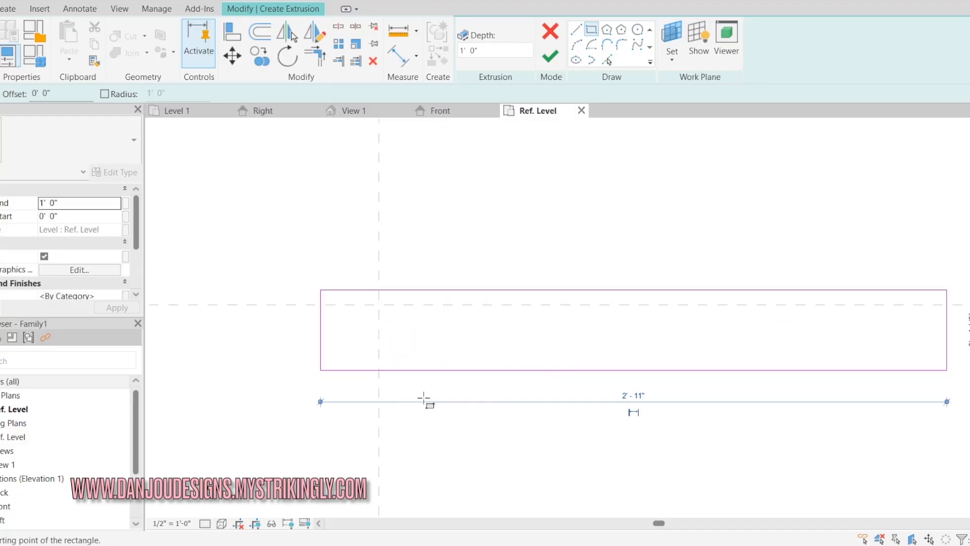
# Step: Set the sketched rectangle's front-to-back depth to 12" and end the rectangle command
pyautogui.click(655, 287)
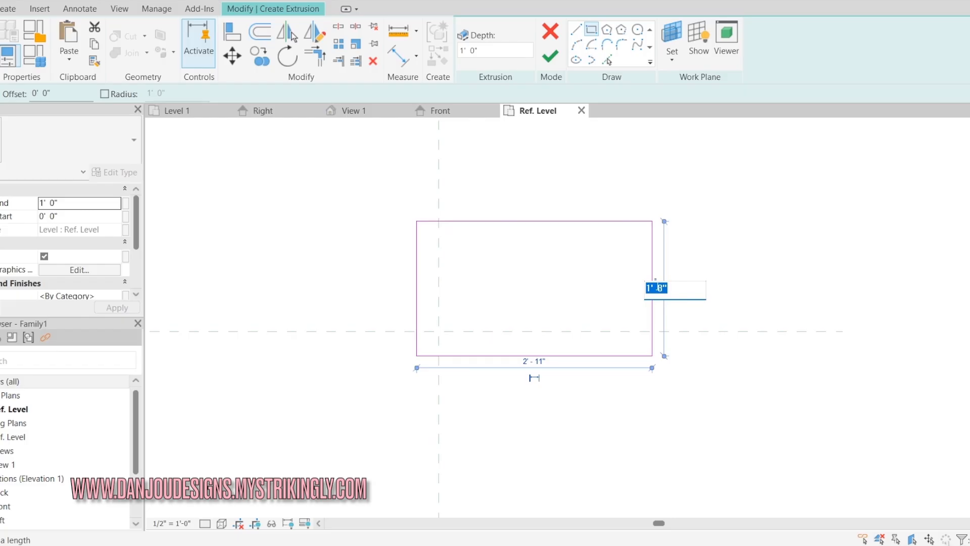
pyautogui.write('12"')
pyautogui.press('Return')
pyautogui.press('Escape')
pyautogui.press('Escape')
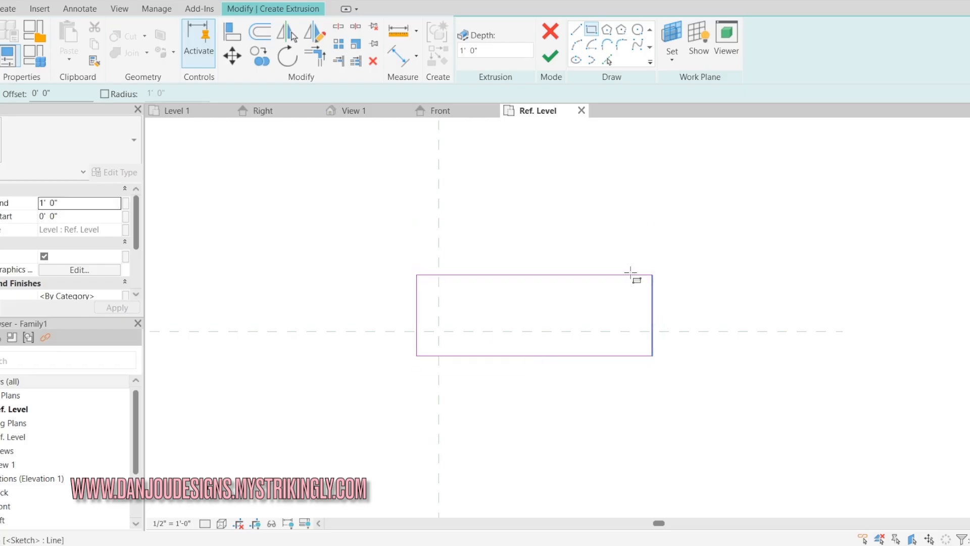
# Step: Move the whole rectangle so it is centered on both reference planes, and finish the extrusion sketch
pyautogui.moveTo(386, 260)
pyautogui.mouseDown()
pyautogui.moveTo(777, 424)
pyautogui.moveTo(782, 415)
pyautogui.mouseUp()
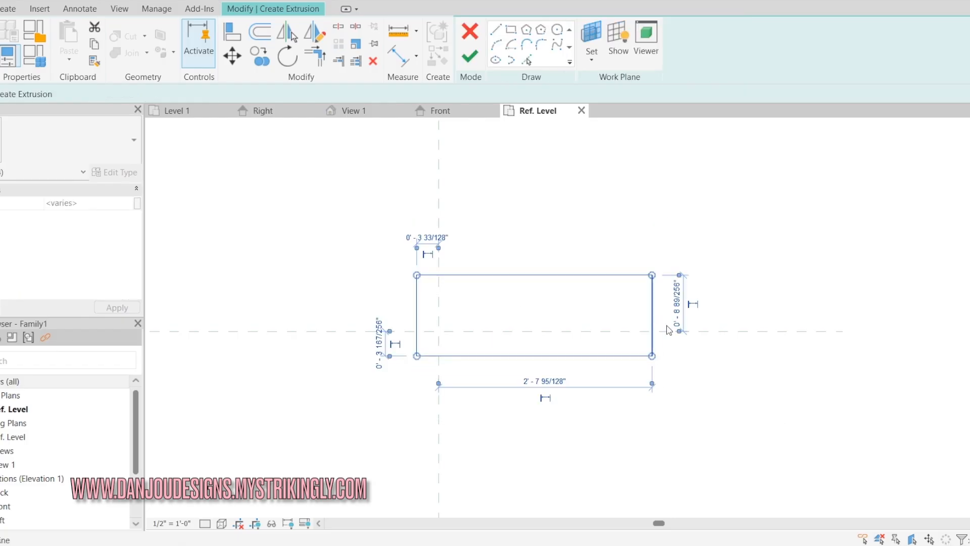
pyautogui.press('m')
pyautogui.press('v')
pyautogui.click(536, 275)
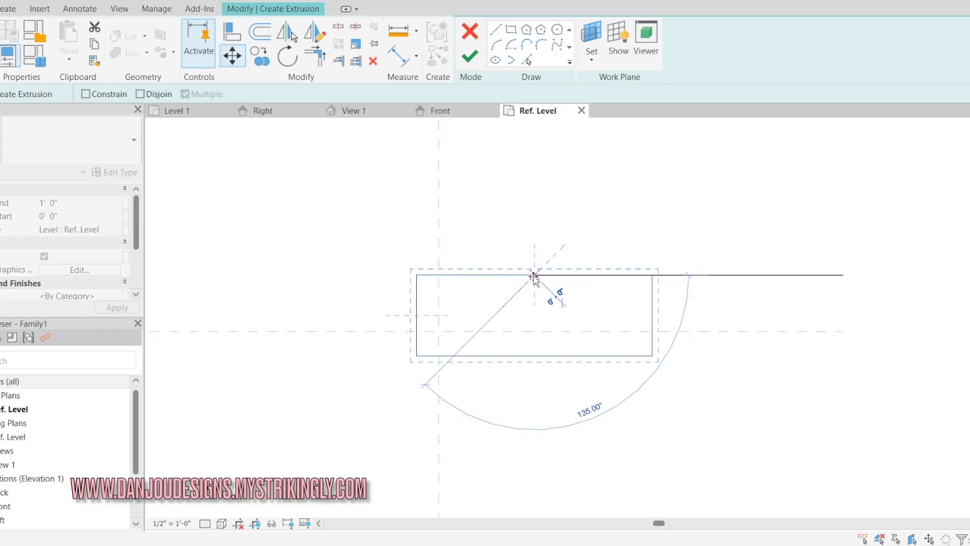
pyautogui.click(440, 274)
pyautogui.press('m')
pyautogui.press('v')
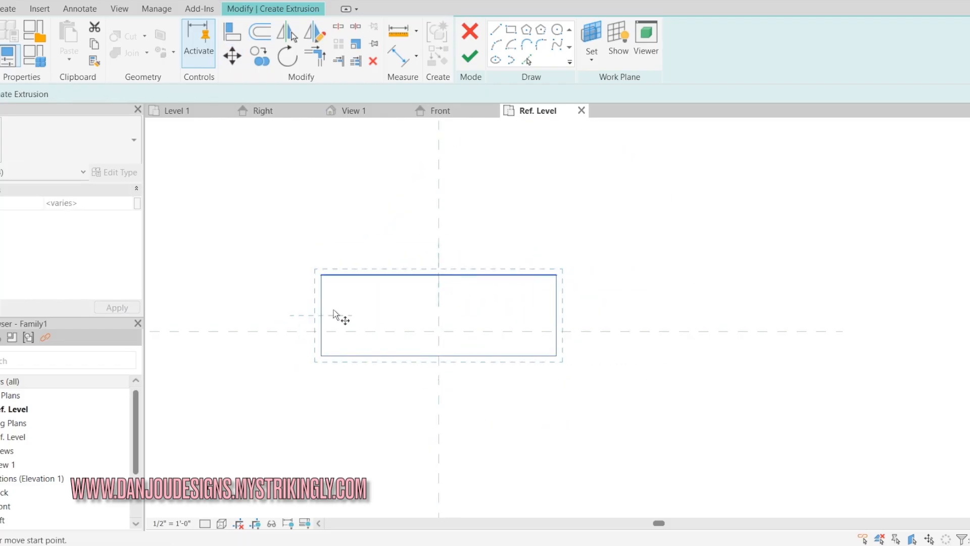
pyautogui.click(322, 316)
pyautogui.click(321, 331)
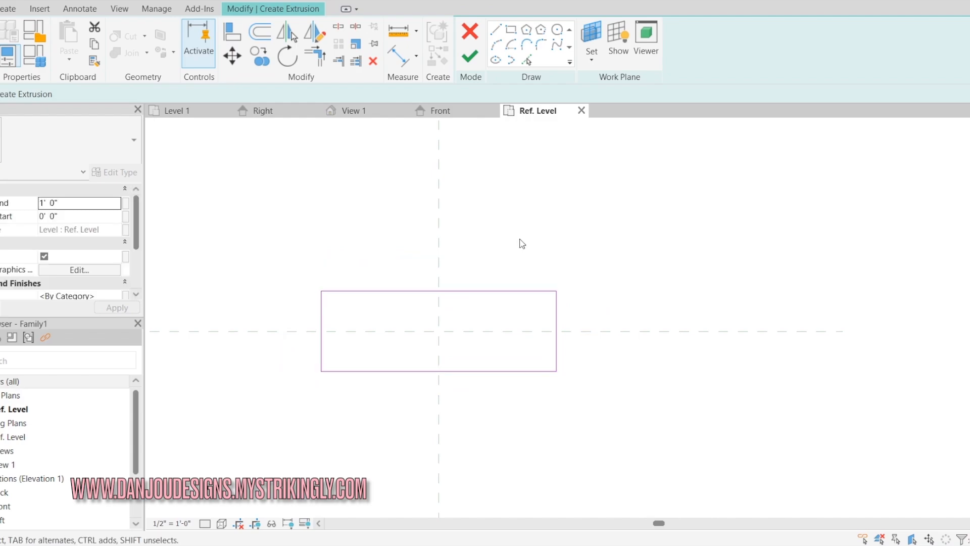
pyautogui.click(479, 60)
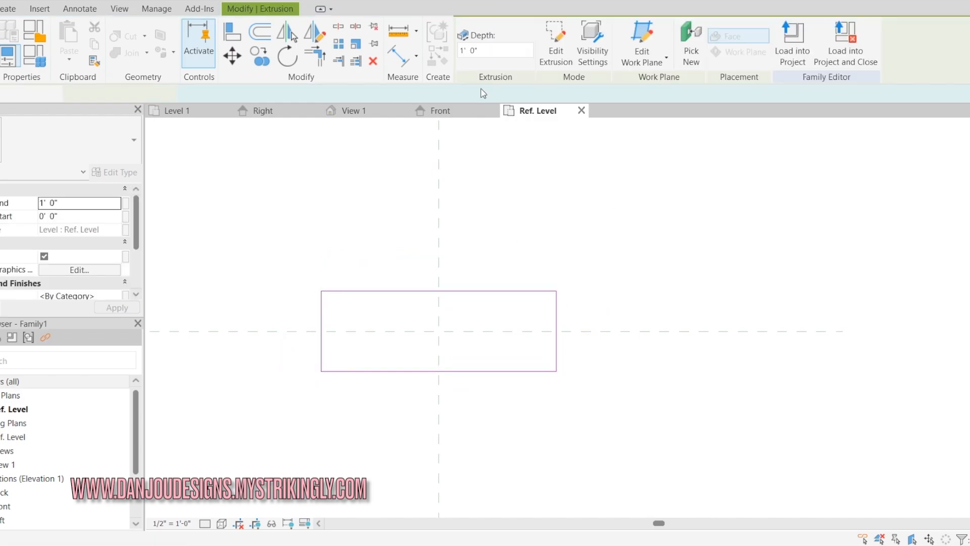
# Step: Open the Front elevation and raise the extrusion's top and bottom faces to about 2' 1 5/8" and 1' 1 3/4" above the reference level
pyautogui.click(460, 110)
pyautogui.scroll(6, 747, 461)
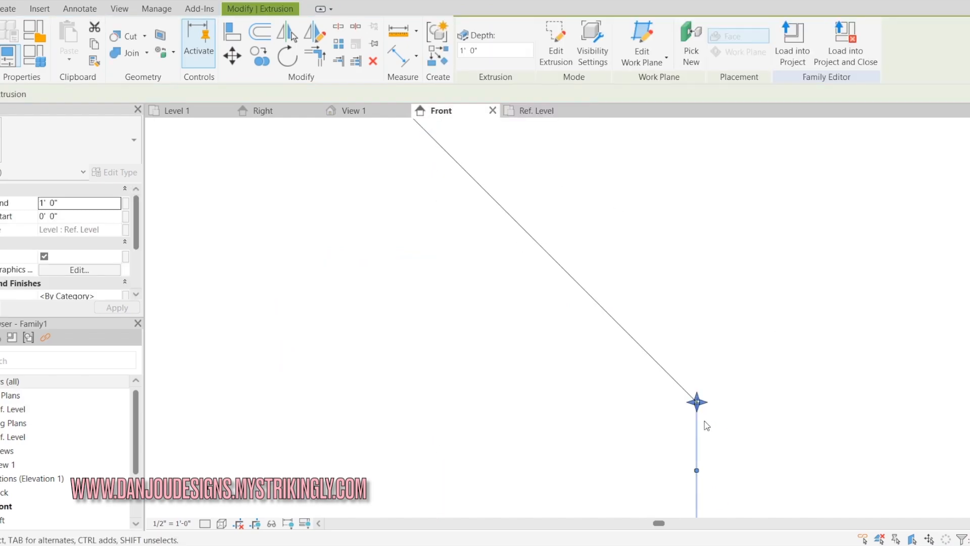
pyautogui.scroll(4, 707, 328)
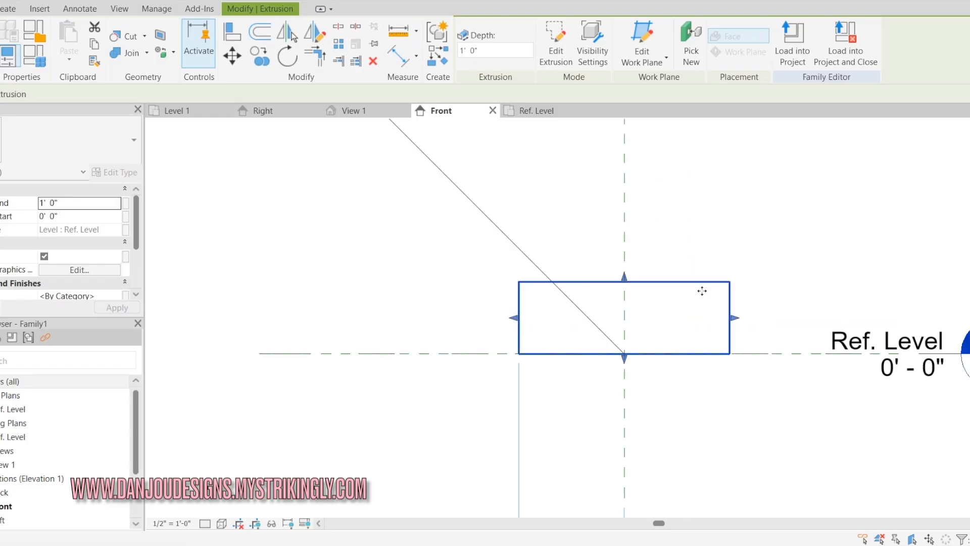
pyautogui.scroll(-2, 652, 328)
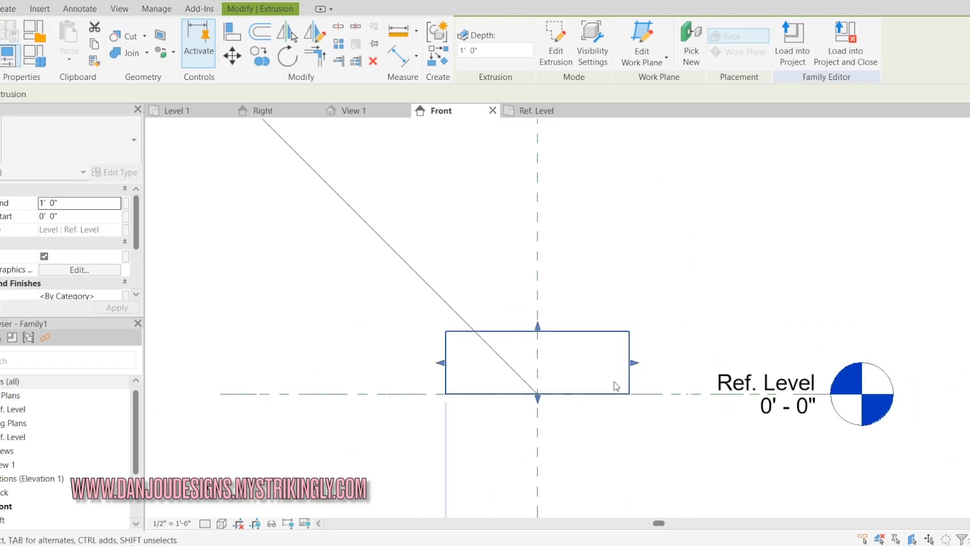
pyautogui.moveTo(537, 325); pyautogui.dragTo(538, 259)
pyautogui.moveTo(545, 404); pyautogui.dragTo(550, 326)
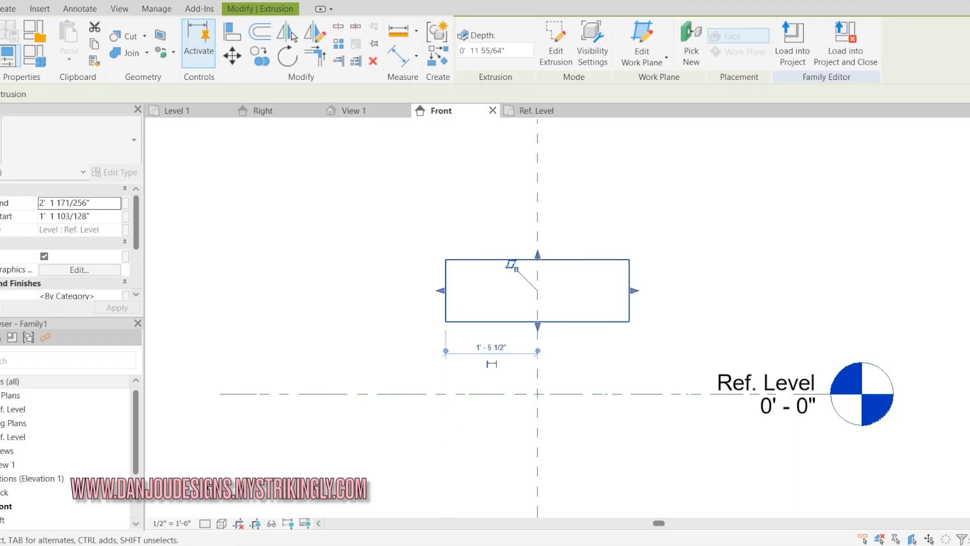
# Step: Set the extrusion's end height to 36"
pyautogui.click(87, 204)
pyautogui.moveTo(90, 204); pyautogui.dragTo(25, 196)
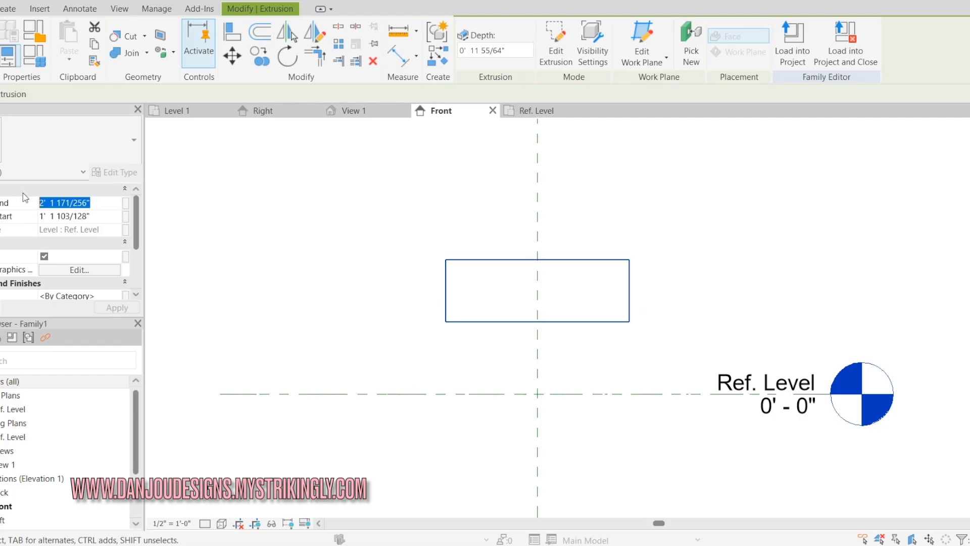
pyautogui.write('2')
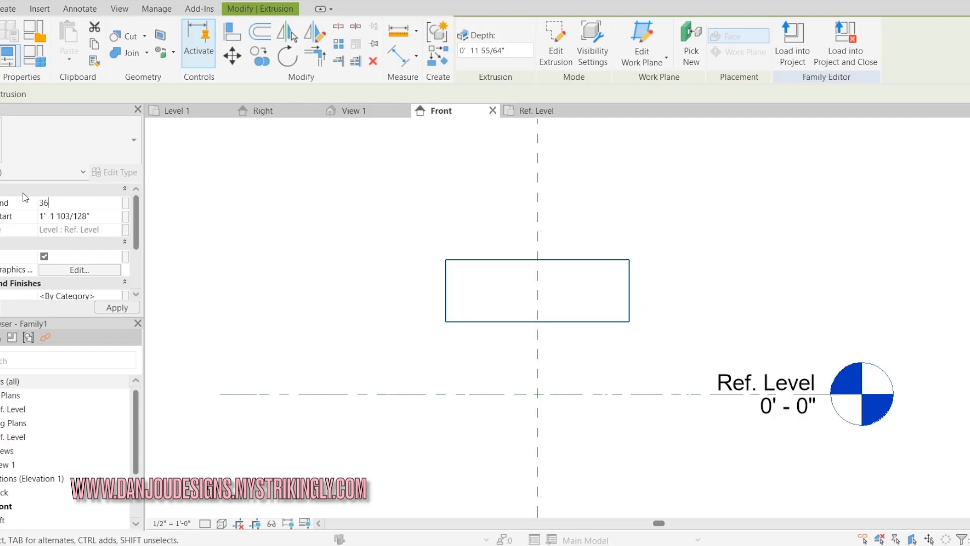
pyautogui.press('Return')
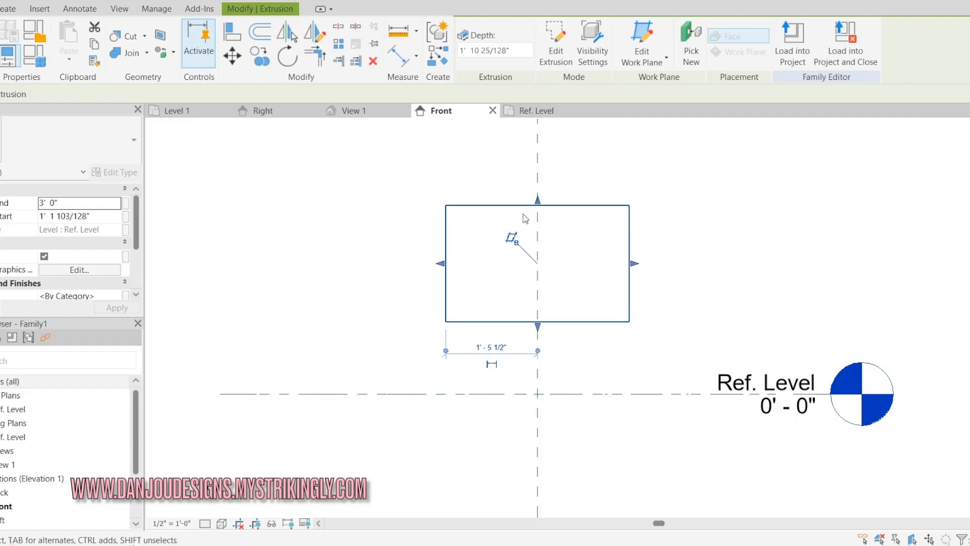
# Step: Set the extrusion's start height to 1"
pyautogui.click(91, 216)
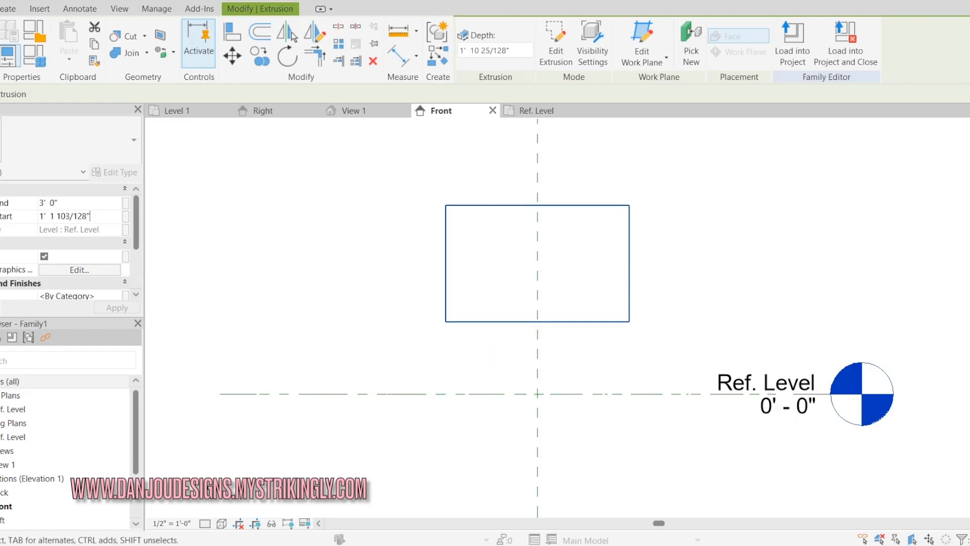
pyautogui.write('1')
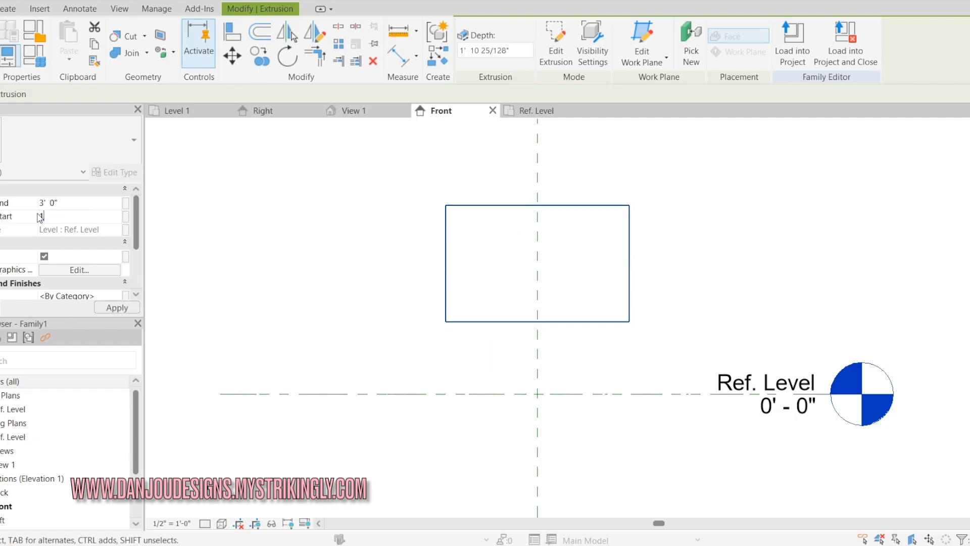
pyautogui.write('"')
pyautogui.press('Return')
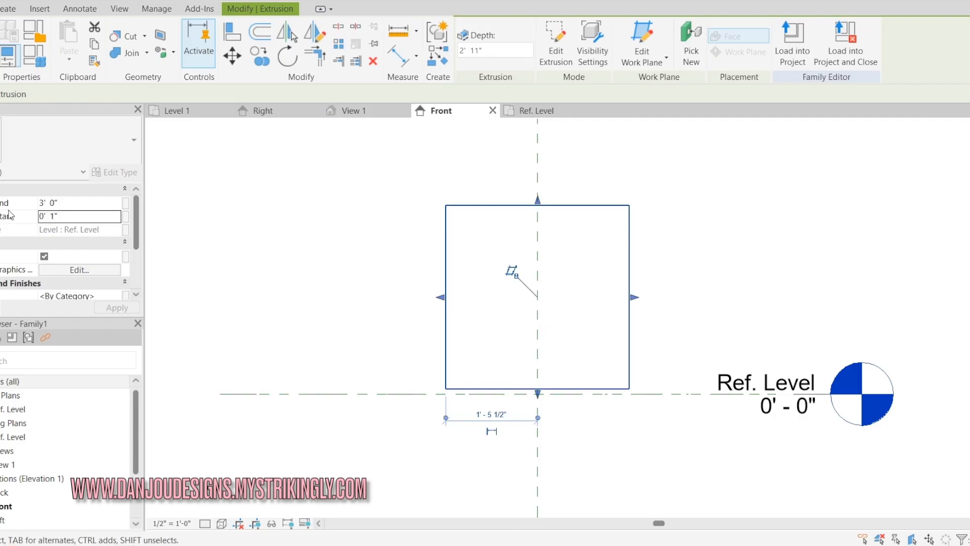
# Step: Set the extrusion's start height to 35" to form a 1" thick top panel
pyautogui.click(54, 216)
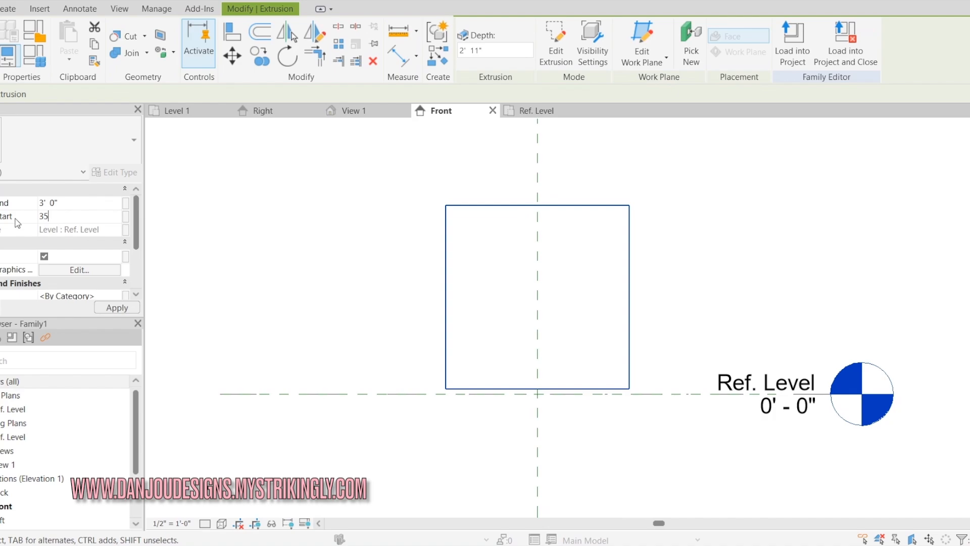
pyautogui.click(687, 274)
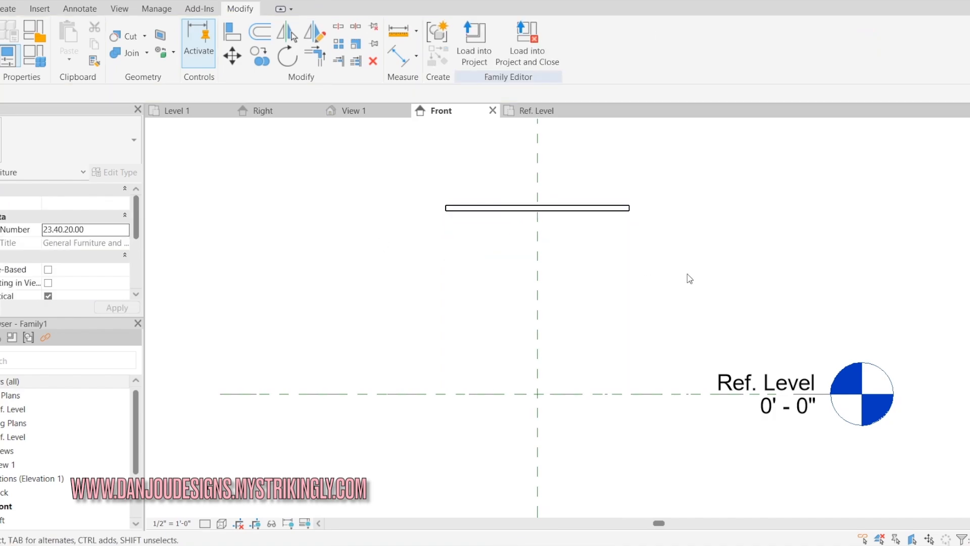
# Step: Begin a second extrusion on the reference level plan and sketch a rectangle tracing the top panel's corners
pyautogui.click(540, 112)
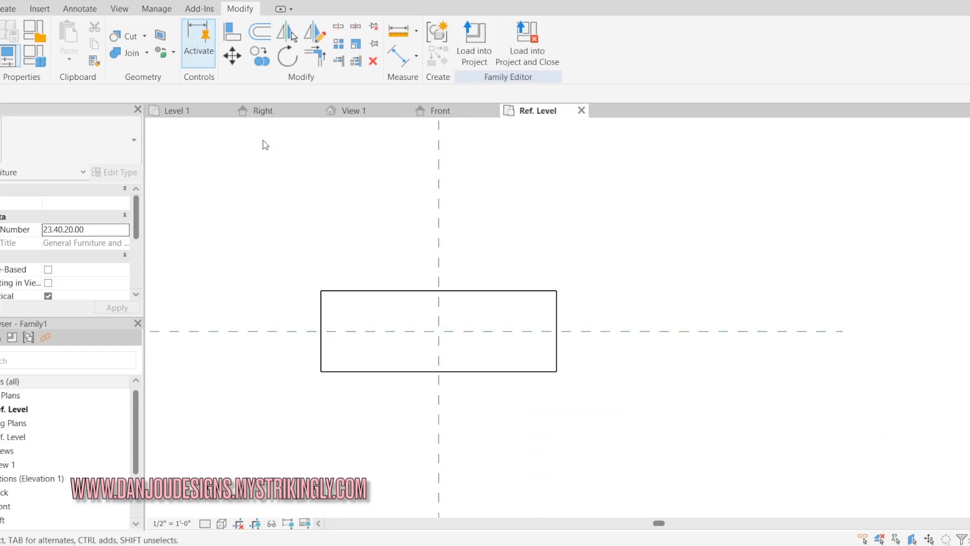
pyautogui.click(8, 8)
pyautogui.click(71, 36)
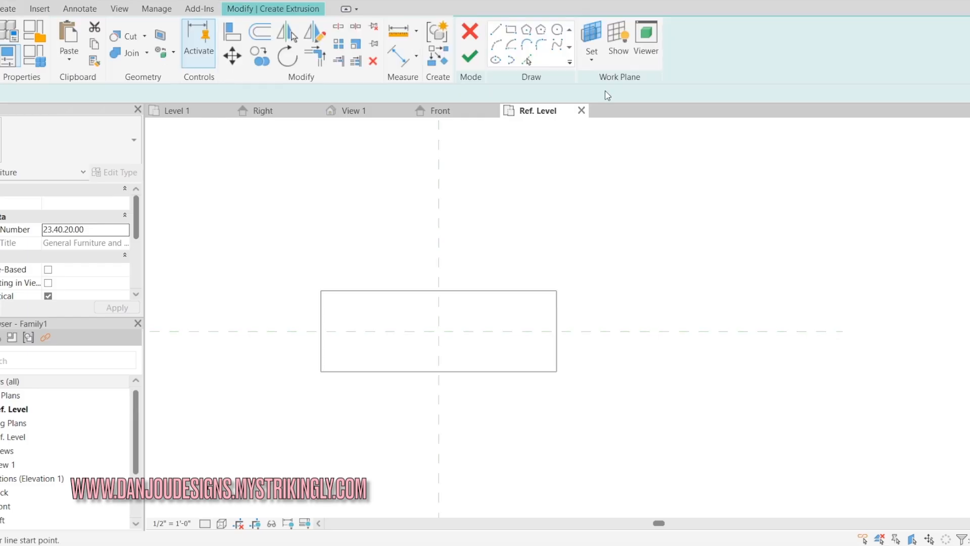
pyautogui.click(599, 33)
pyautogui.click(321, 291)
pyautogui.click(557, 372)
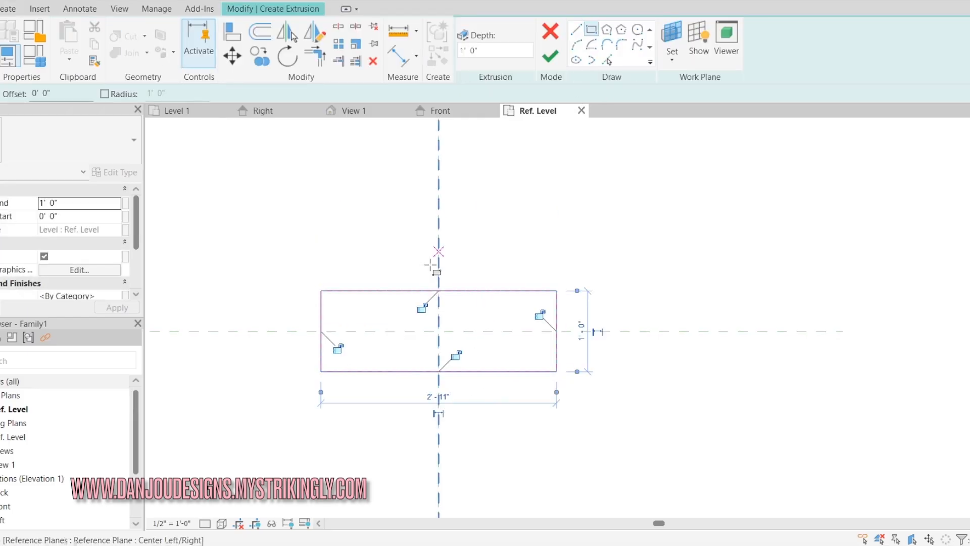
pyautogui.press('Escape')
pyautogui.press('Escape')
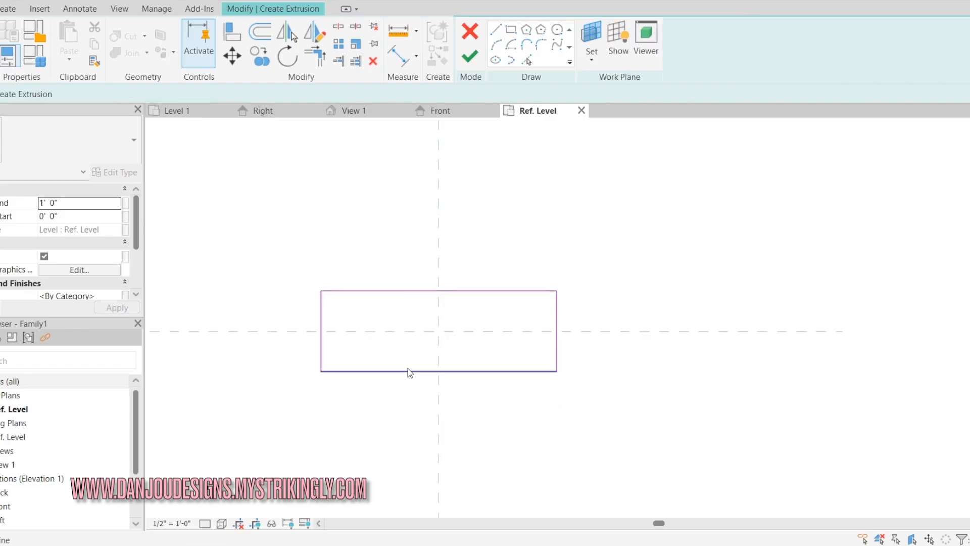
# Step: Move the front edge of the new sketch inward to make the rectangle 11 1/2" deep
pyautogui.scroll(2, 409, 375)
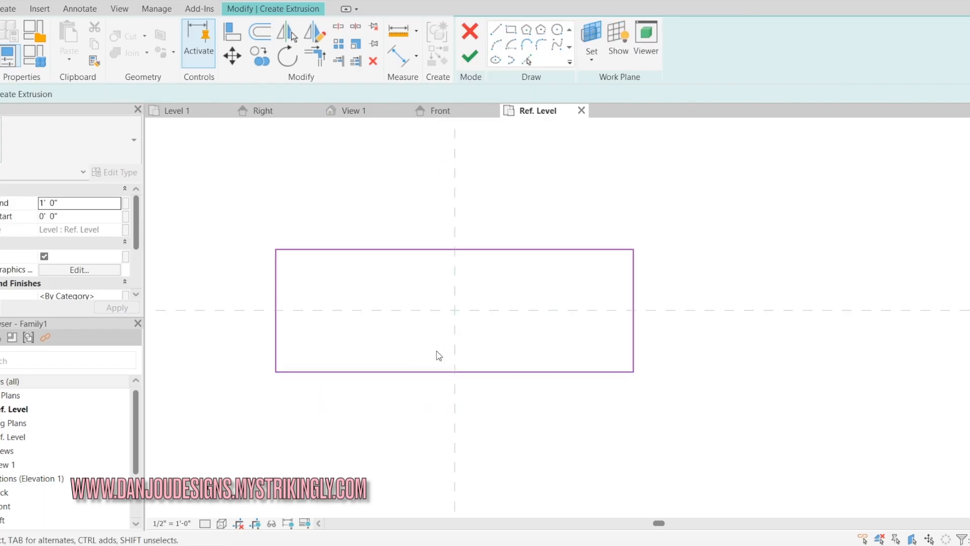
pyautogui.click(422, 373)
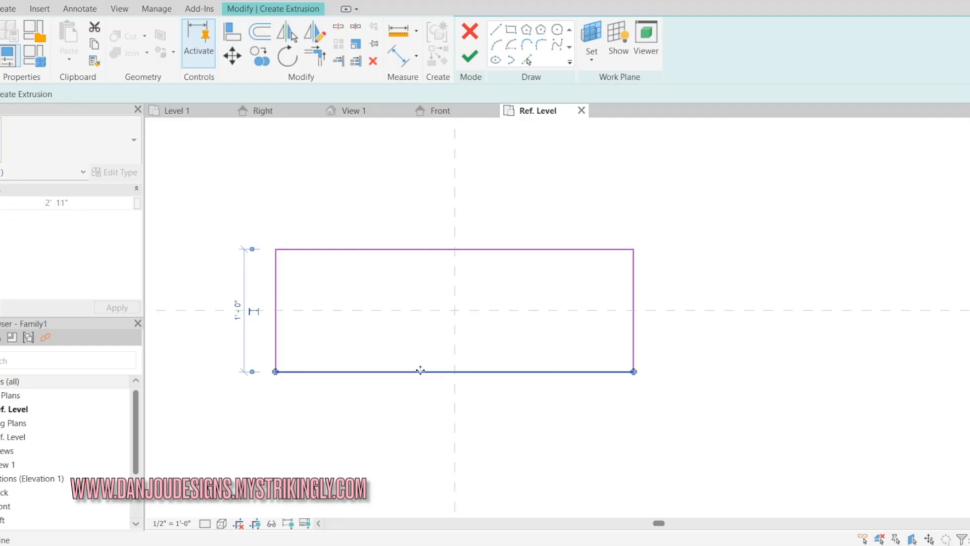
pyautogui.moveTo(420, 371); pyautogui.dragTo(323, 354)
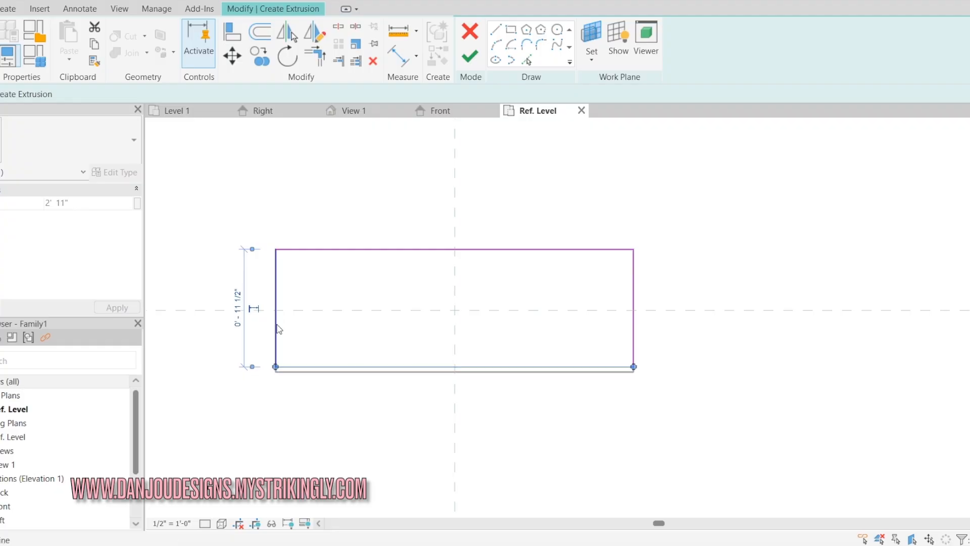
# Step: Move both side edges of the body sketch inward 1/2" each, making it 2'-10" wide, and finish the extrusion
pyautogui.click(277, 330)
pyautogui.moveTo(277, 330); pyautogui.dragTo(282, 328)
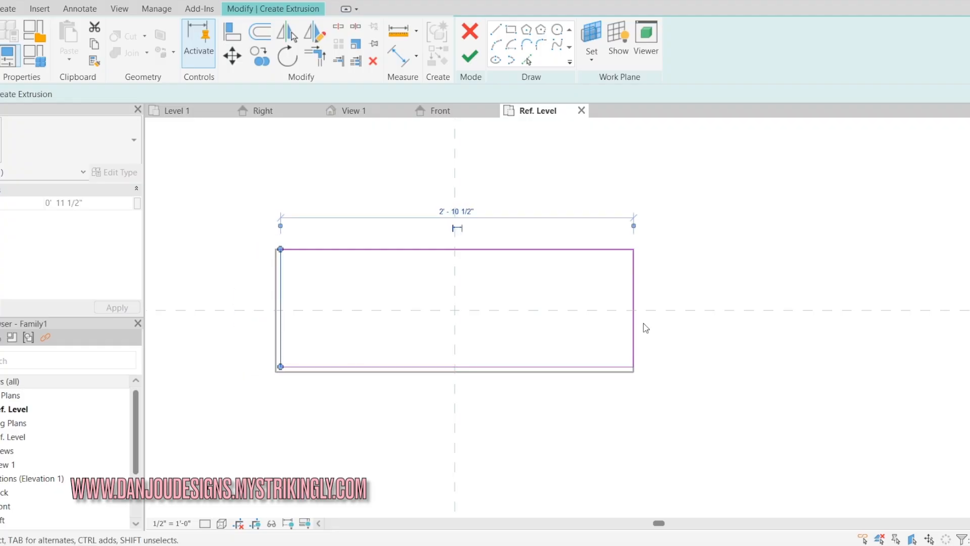
pyautogui.click(634, 319)
pyautogui.press('Left')
pyautogui.press('Left')
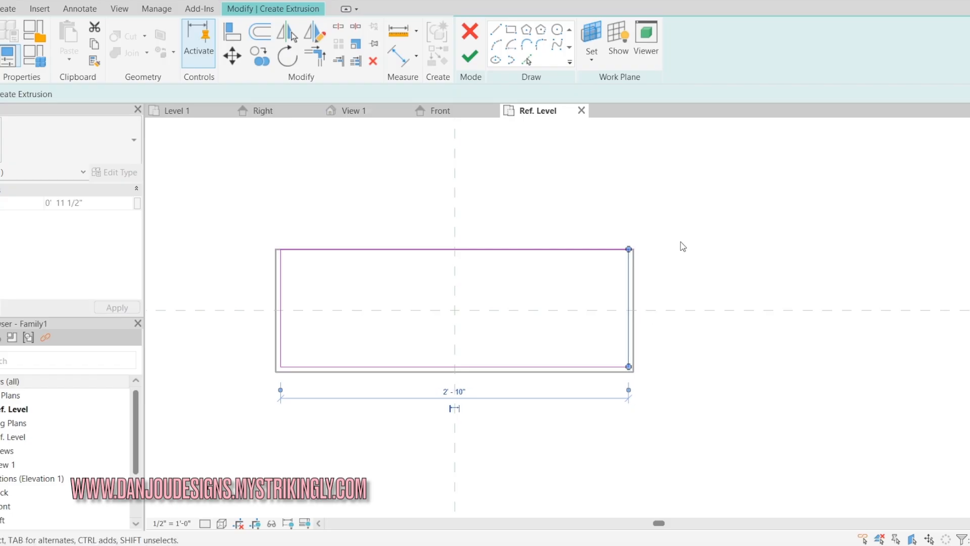
pyautogui.click(680, 242)
pyautogui.click(470, 58)
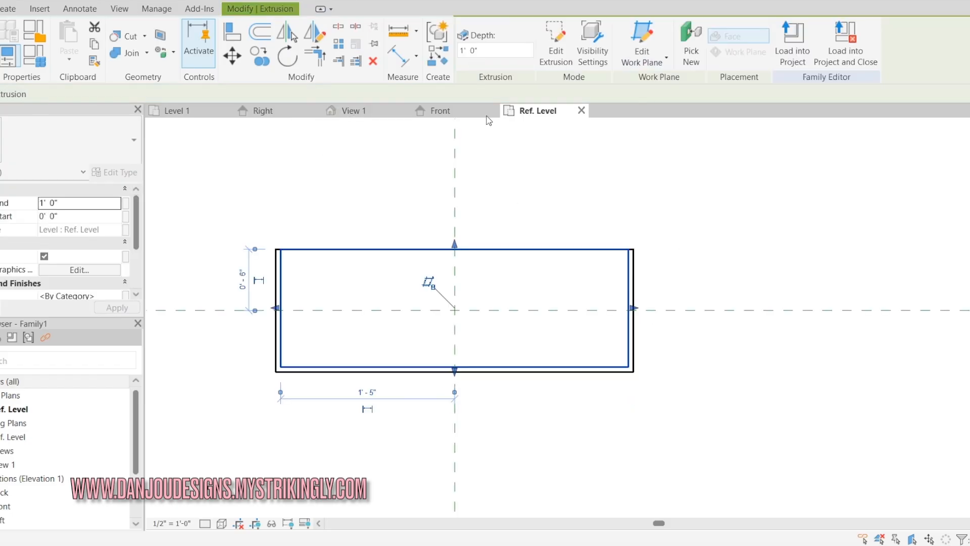
# Step: In the front elevation, stretch the body up to the top panel's underside and raise its bottom about 3 5/16" above the reference level
pyautogui.click(474, 116)
pyautogui.moveTo(537, 326); pyautogui.dragTo(548, 208)
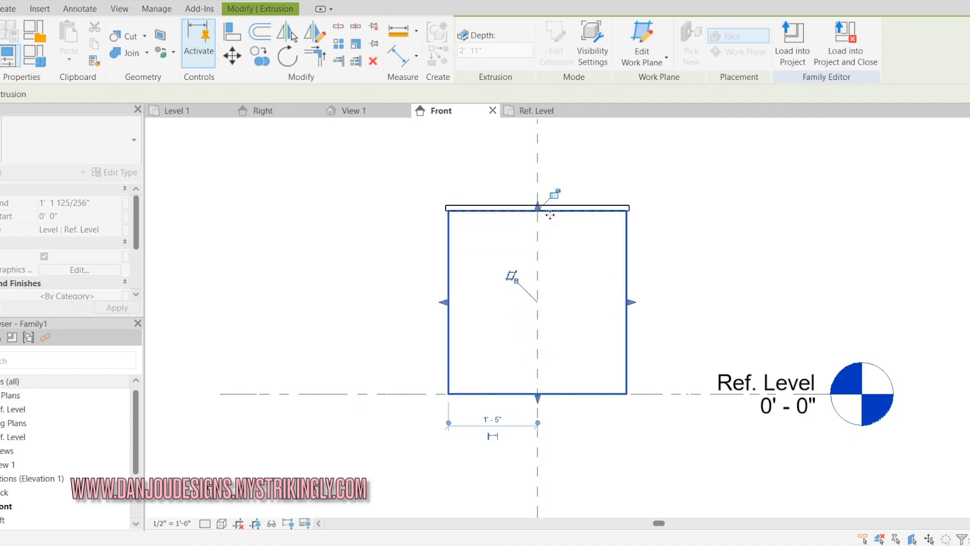
pyautogui.moveTo(539, 402); pyautogui.dragTo(539, 379)
pyautogui.click(676, 372)
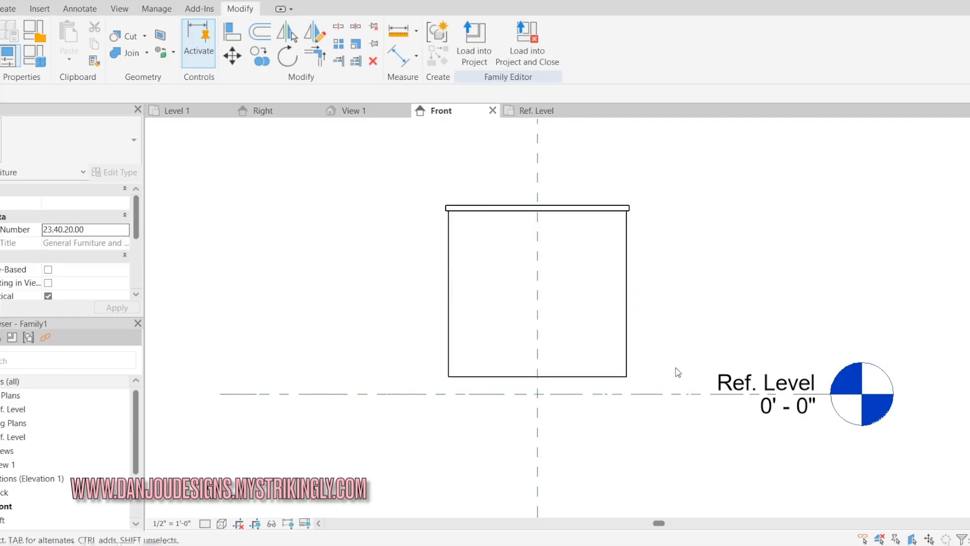
pyautogui.scroll(2, 584, 378)
pyautogui.scroll(-2, 574, 389)
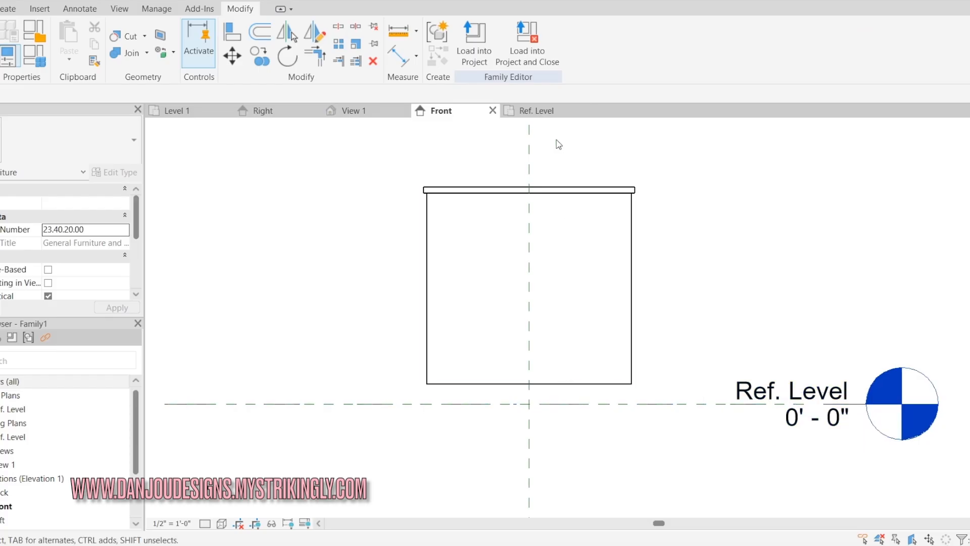
# Step: Start a leg extrusion on the reference level plan and sketch a 1 1/4" square at the top panel's back left corner
pyautogui.click(550, 116)
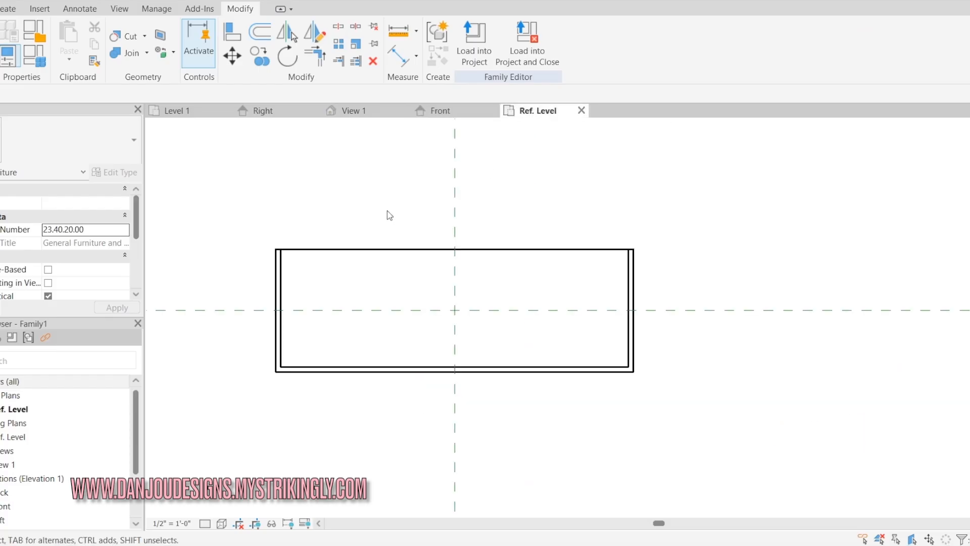
pyautogui.click(15, 9)
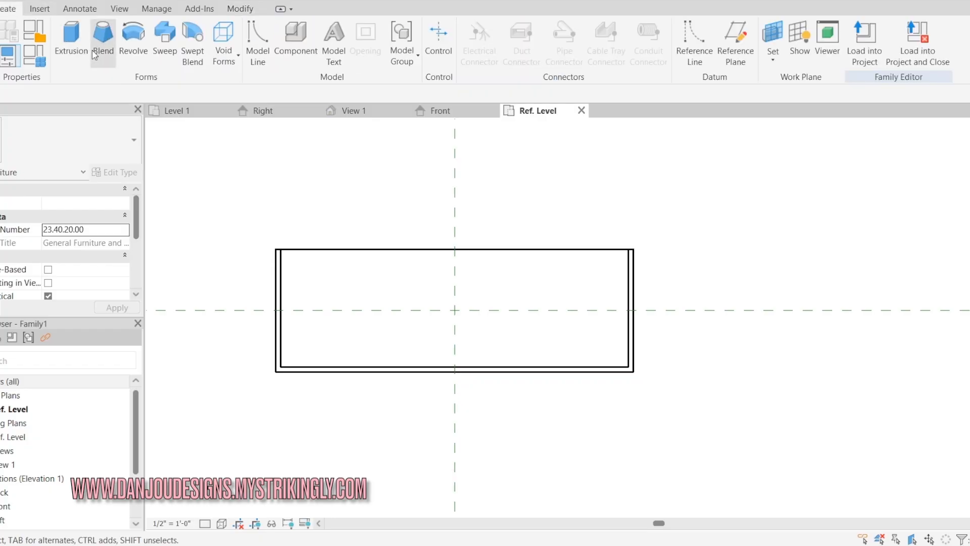
pyautogui.click(71, 56)
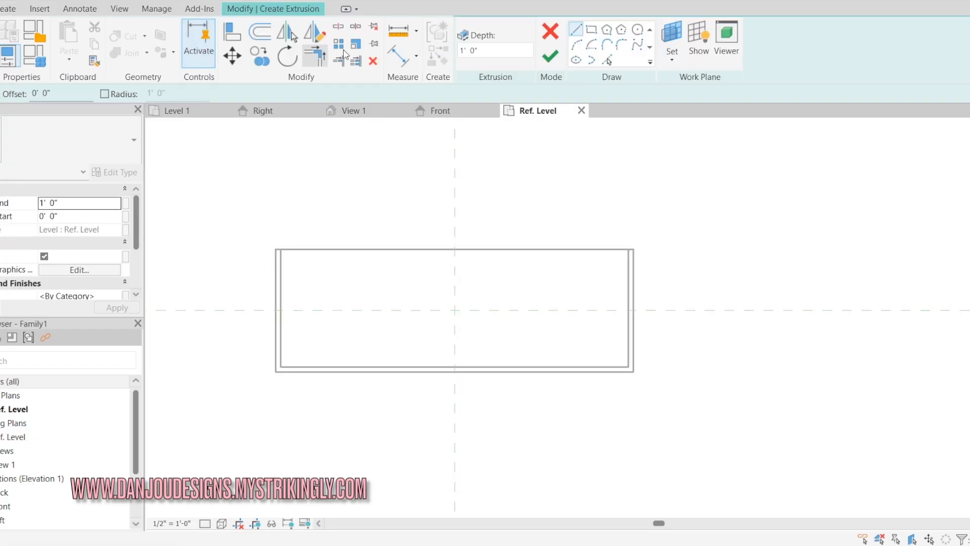
pyautogui.click(592, 31)
pyautogui.scroll(2, 273, 260)
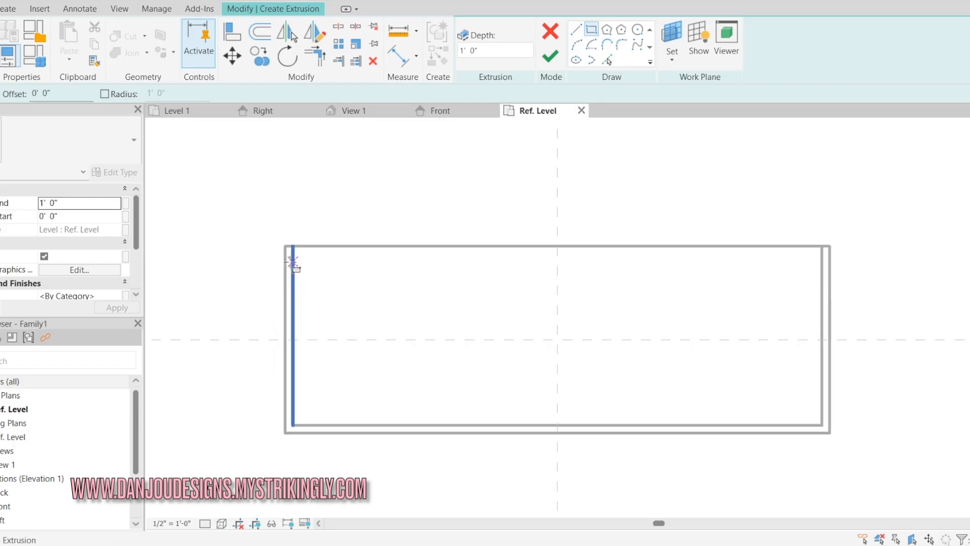
pyautogui.click(286, 246)
pyautogui.moveTo(318, 277); pyautogui.dragTo(359, 369, button='middle')
pyautogui.click(347, 357)
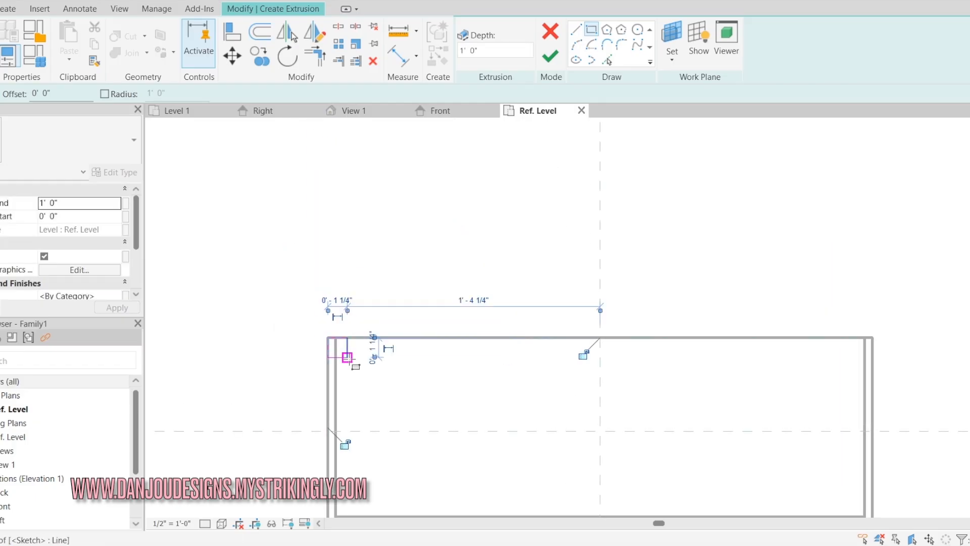
pyautogui.press('Escape')
pyautogui.press('Escape')
pyautogui.moveTo(346, 365); pyautogui.dragTo(340, 285, button='middle')
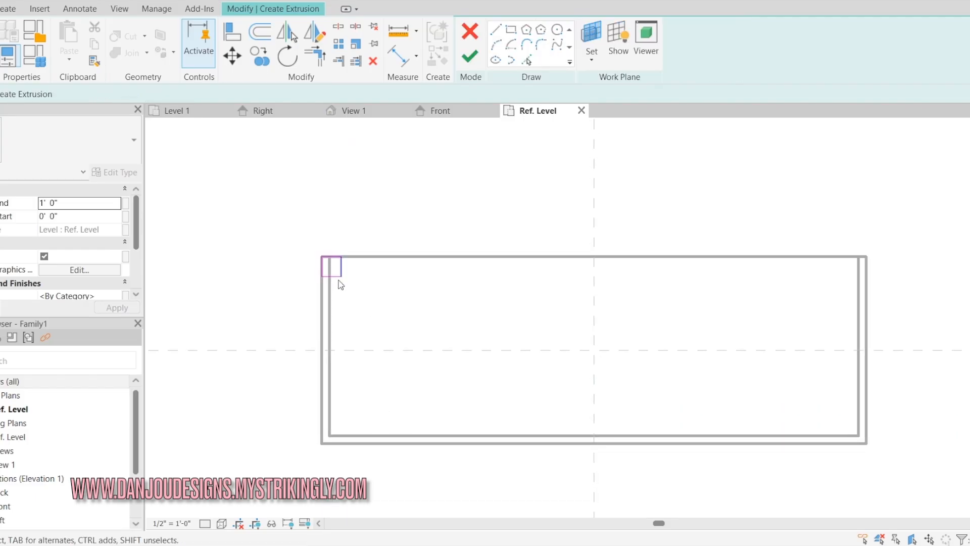
# Step: Copy the leg square to the inside of the body's front left corner
pyautogui.moveTo(300, 242); pyautogui.dragTo(387, 320)
pyautogui.press('c')
pyautogui.press('o')
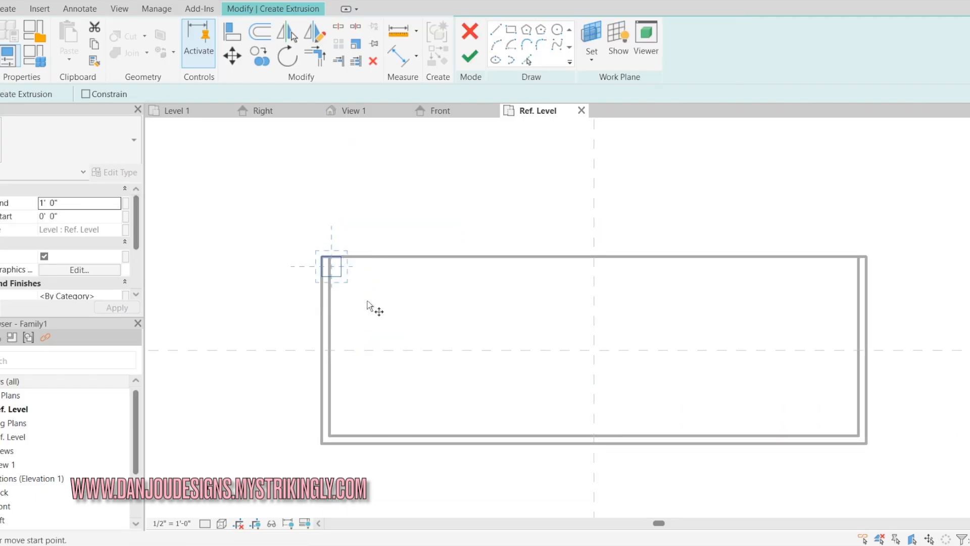
pyautogui.click(323, 276)
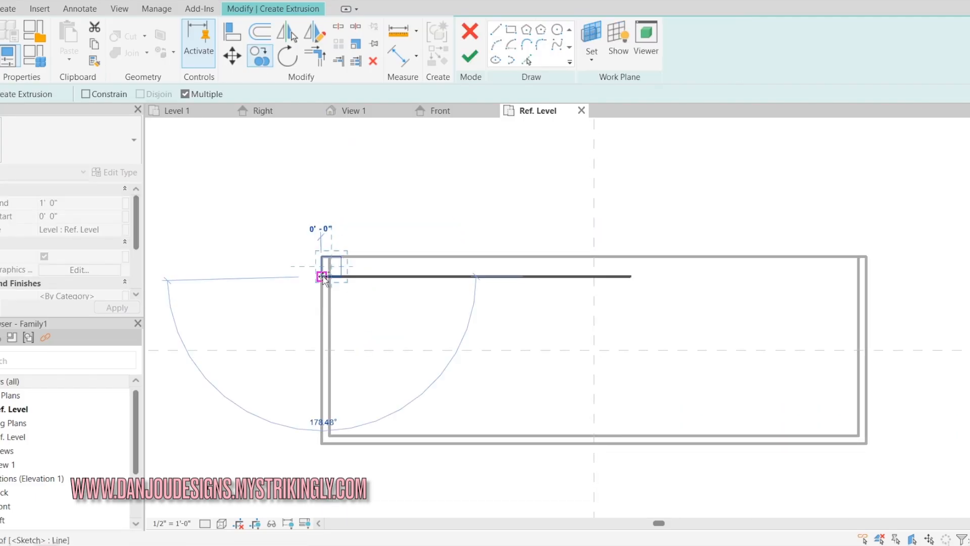
pyautogui.click(330, 436)
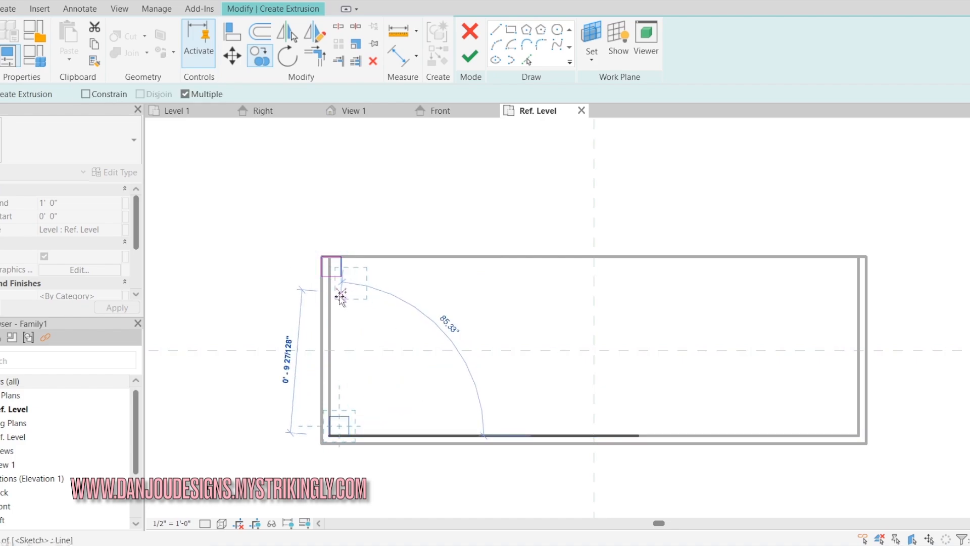
pyautogui.press('Escape')
# Step: Move the original leg square 1/2" inward so it aligns with the body's back left corner
pyautogui.moveTo(307, 248); pyautogui.dragTo(361, 309)
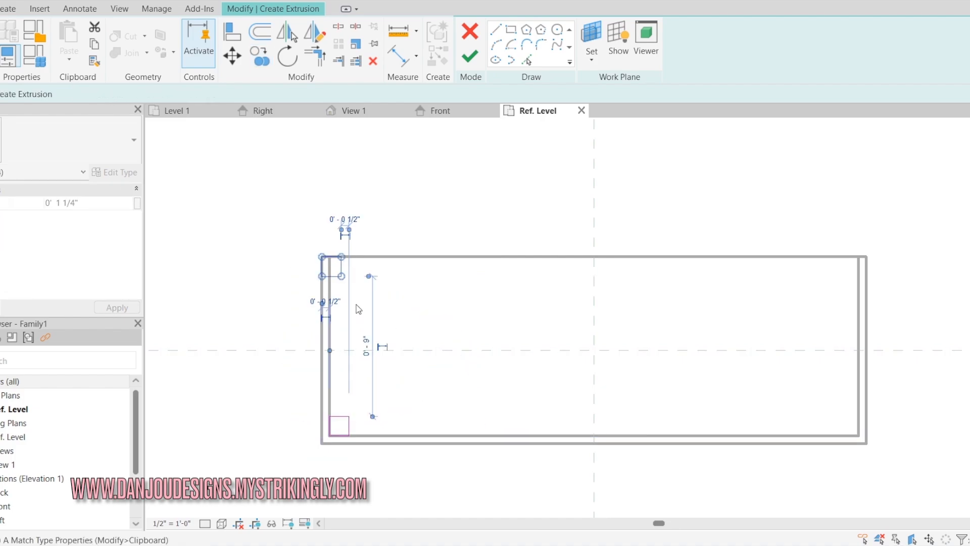
pyautogui.press('m')
pyautogui.press('v')
pyautogui.click(322, 256)
pyautogui.click(330, 257)
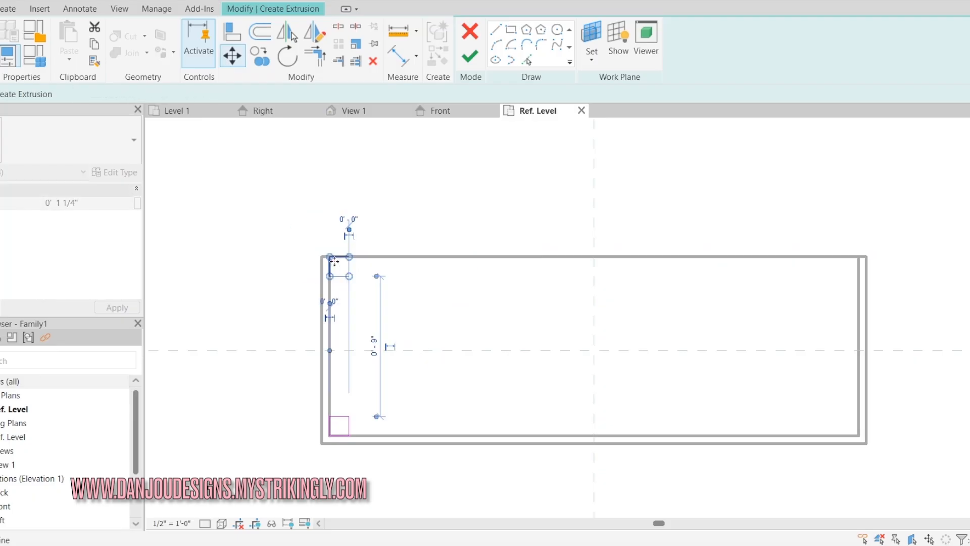
pyautogui.click(389, 307)
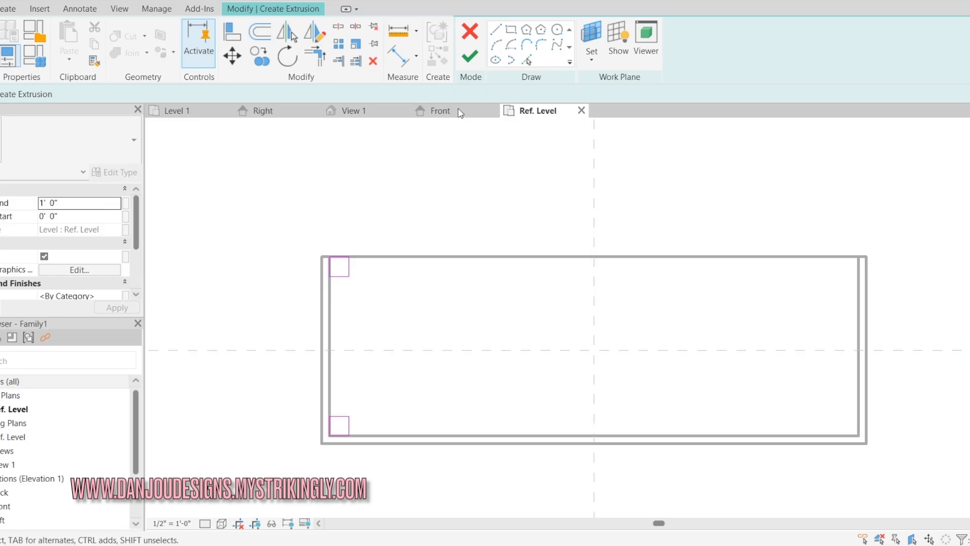
# Step: Finish the leg extrusion and, in the front elevation, fit the legs' top to the body's underside
pyautogui.click(470, 60)
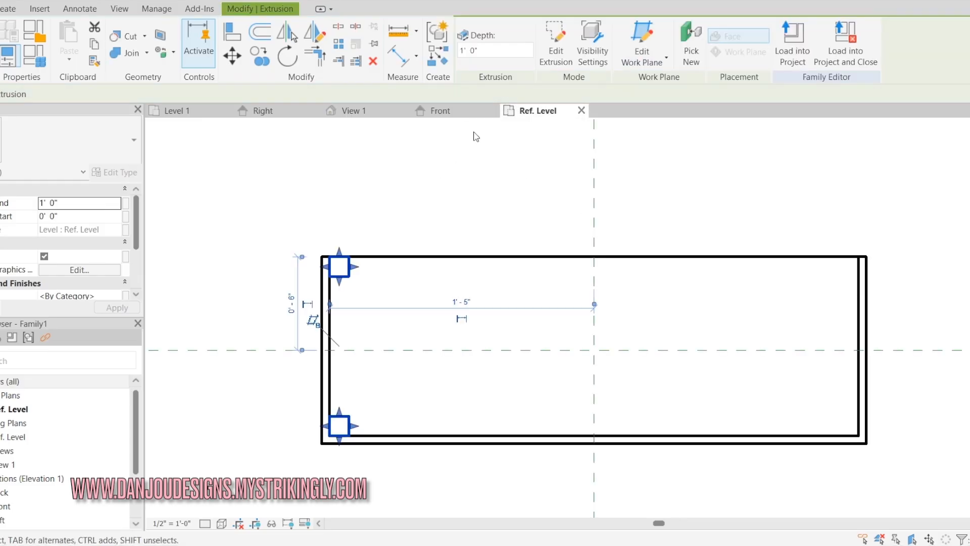
pyautogui.click(460, 115)
pyautogui.moveTo(431, 368); pyautogui.dragTo(431, 382)
# Step: Set the 3D view to the Hidden Line visual style and orbit it to inspect the legs under the body
pyautogui.click(245, 456)
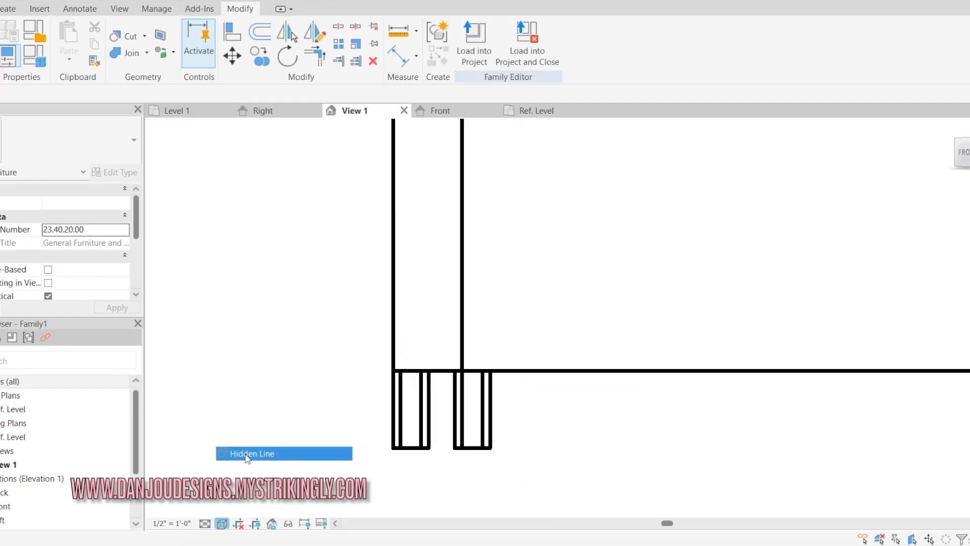
pyautogui.scroll(-4, 433, 370)
pyautogui.scroll(1, 582, 343)
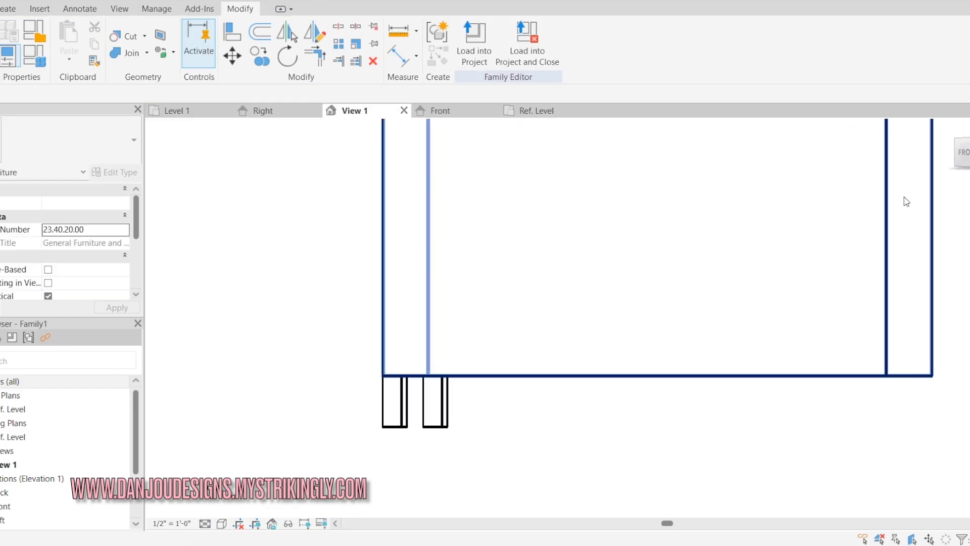
pyautogui.moveTo(967, 152); pyautogui.dragTo(957, 176)
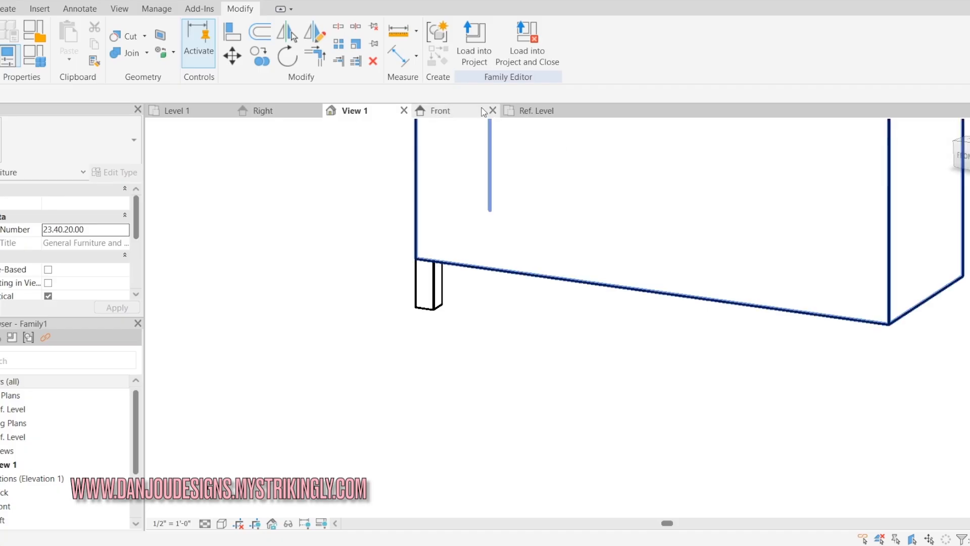
# Step: Start an extrusion in the front elevation and sketch a 1 3/4" line inward from the body's lower right corner and a vertical line down to the reference level
pyautogui.click(544, 115)
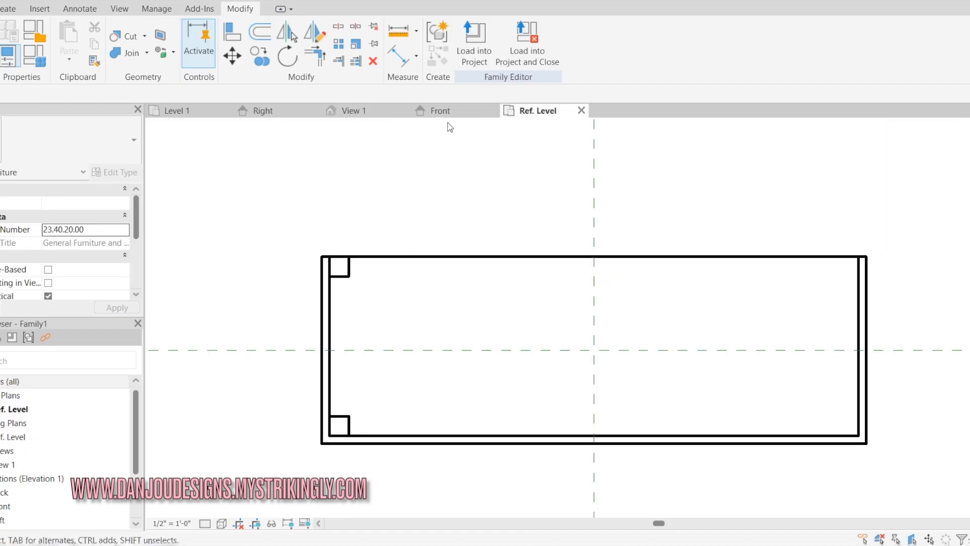
pyautogui.click(458, 115)
pyautogui.scroll(1, 886, 383)
pyautogui.moveTo(883, 387); pyautogui.dragTo(667, 415, button='middle')
pyautogui.scroll(-1, 667, 414)
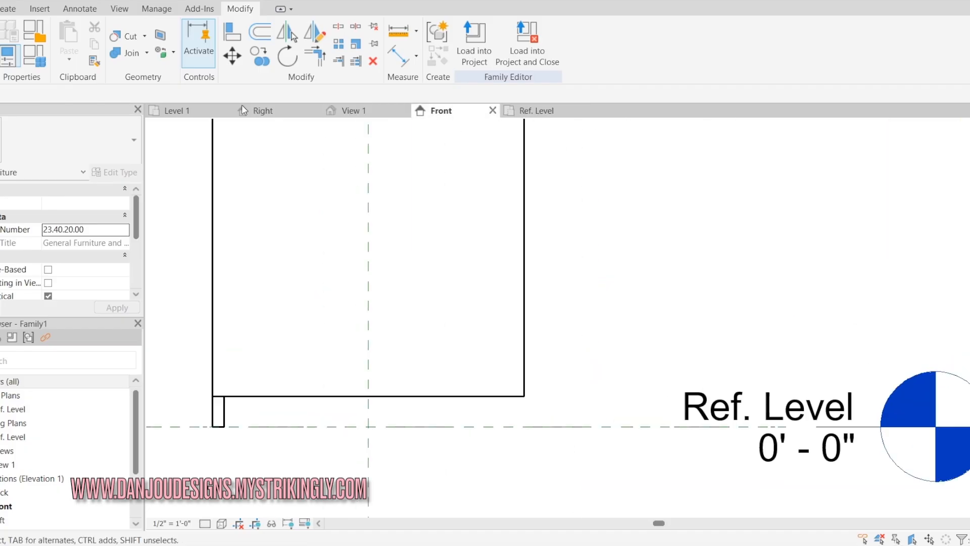
pyautogui.click(9, 9)
pyautogui.click(77, 40)
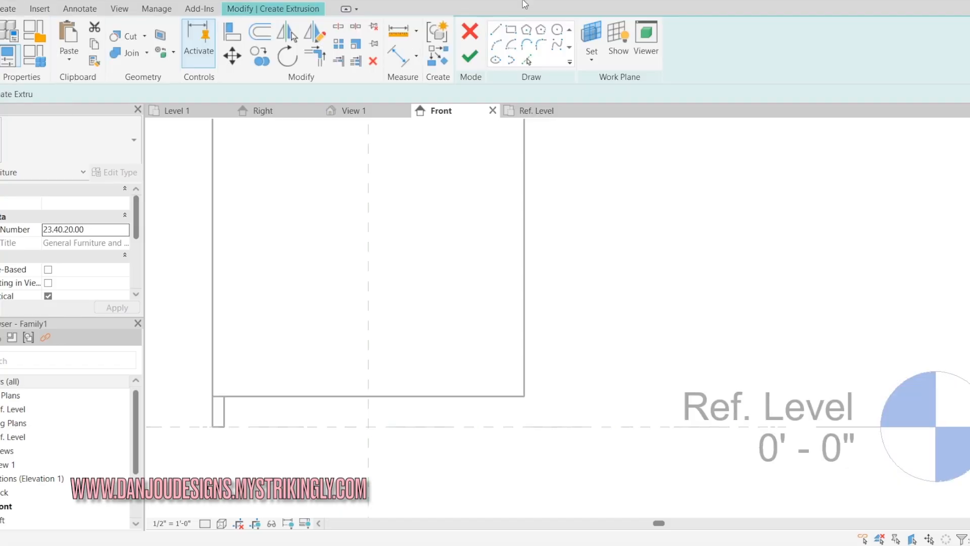
pyautogui.click(580, 37)
pyautogui.scroll(2, 538, 431)
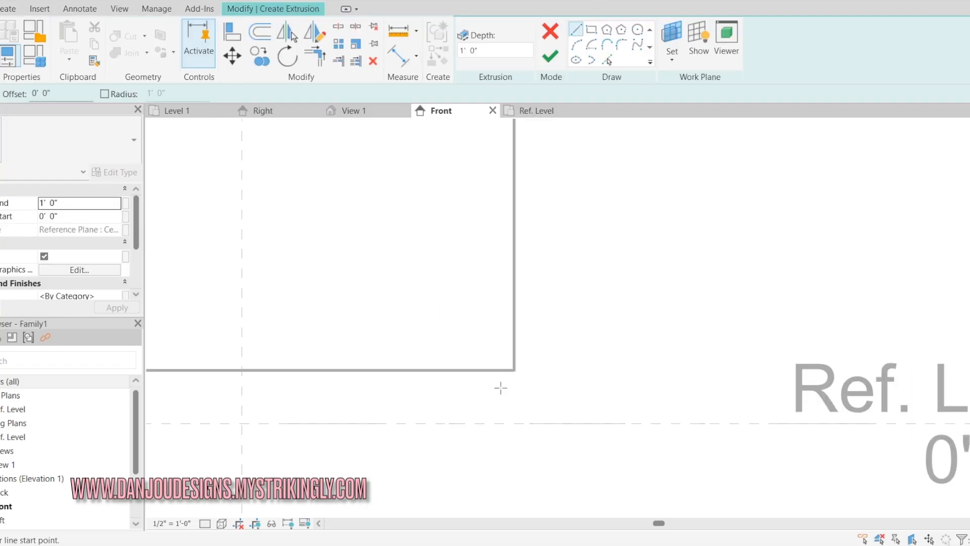
pyautogui.click(514, 370)
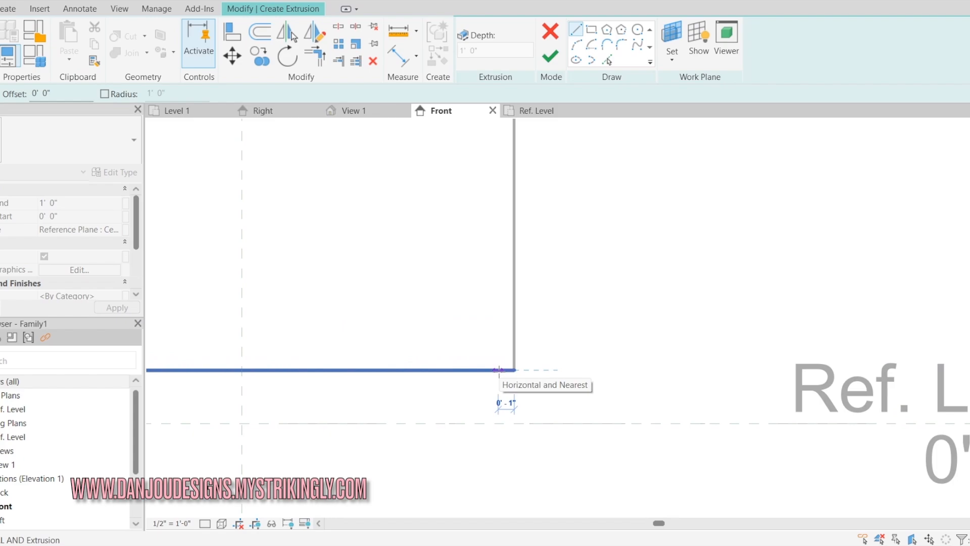
pyautogui.click(486, 370)
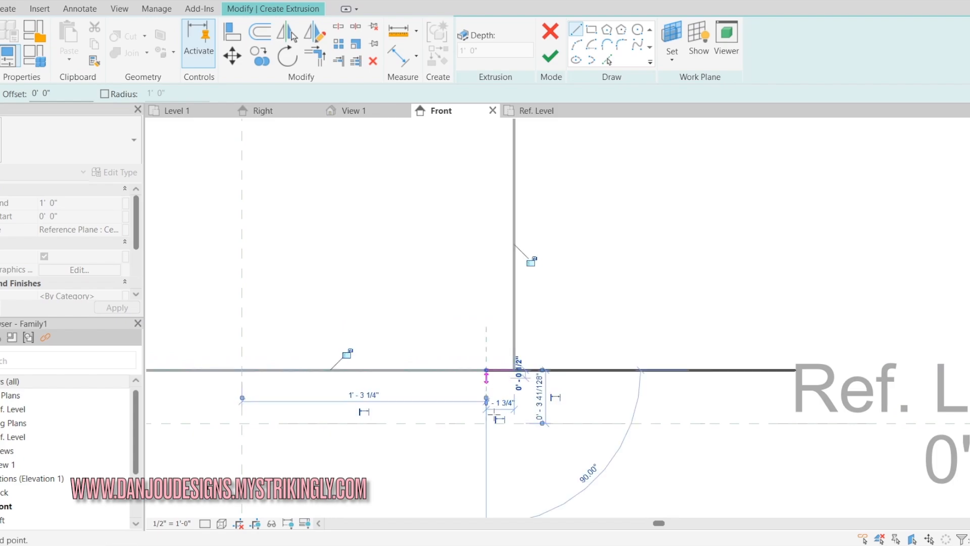
pyautogui.click(486, 424)
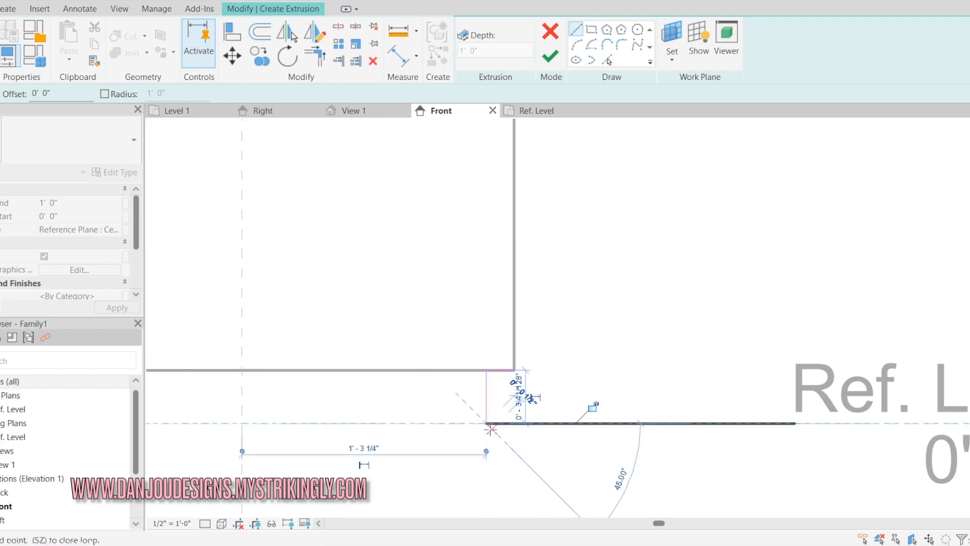
# Step: Sketch two arcs forming the leg's curved outer edge, from the body's lower right corner inward and back out beneath that corner
pyautogui.click(576, 45)
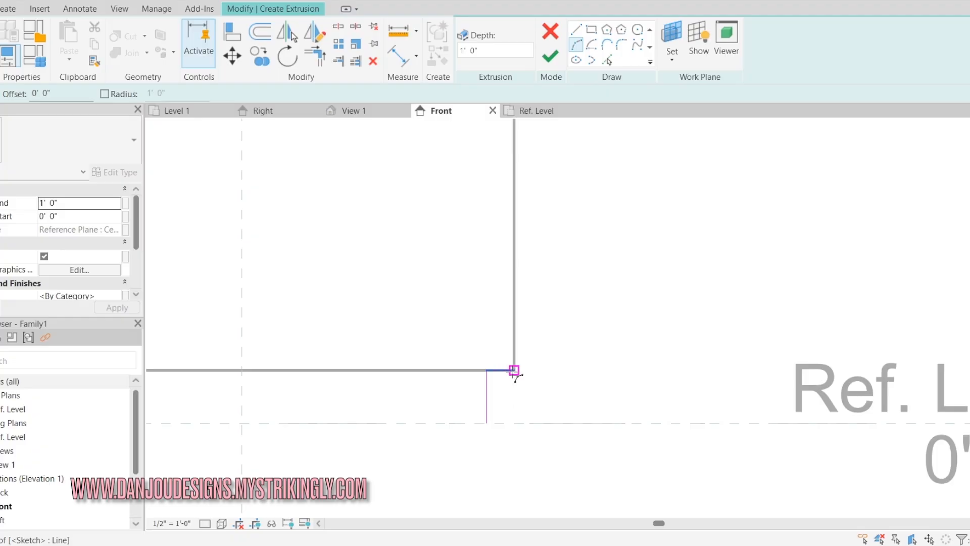
pyautogui.click(514, 370)
pyautogui.scroll(2, 512, 396)
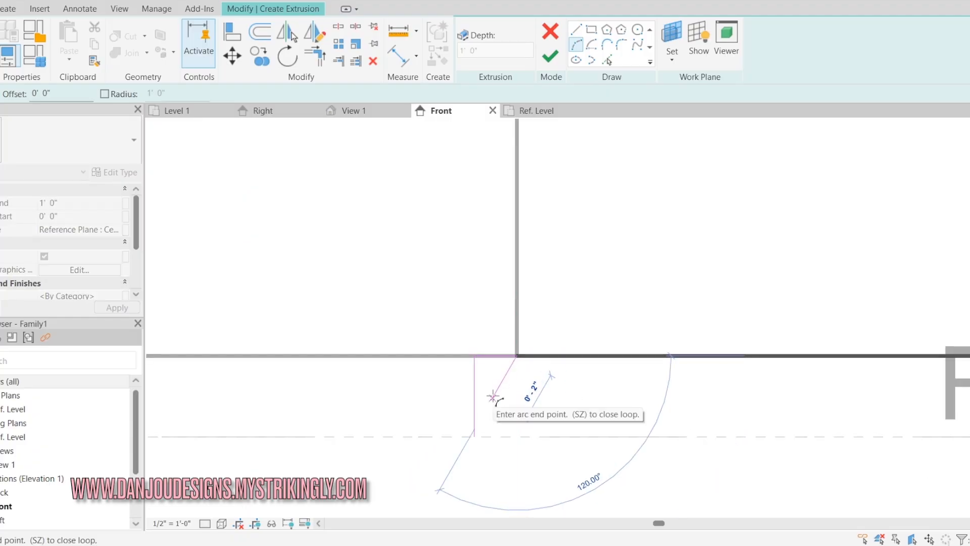
pyautogui.scroll(2, 492, 397)
pyautogui.click(496, 390)
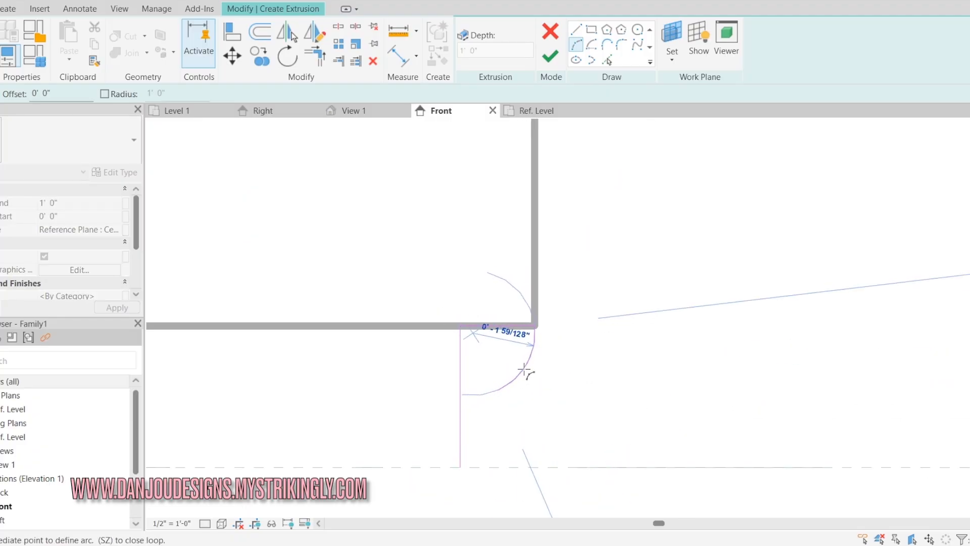
pyautogui.click(518, 377)
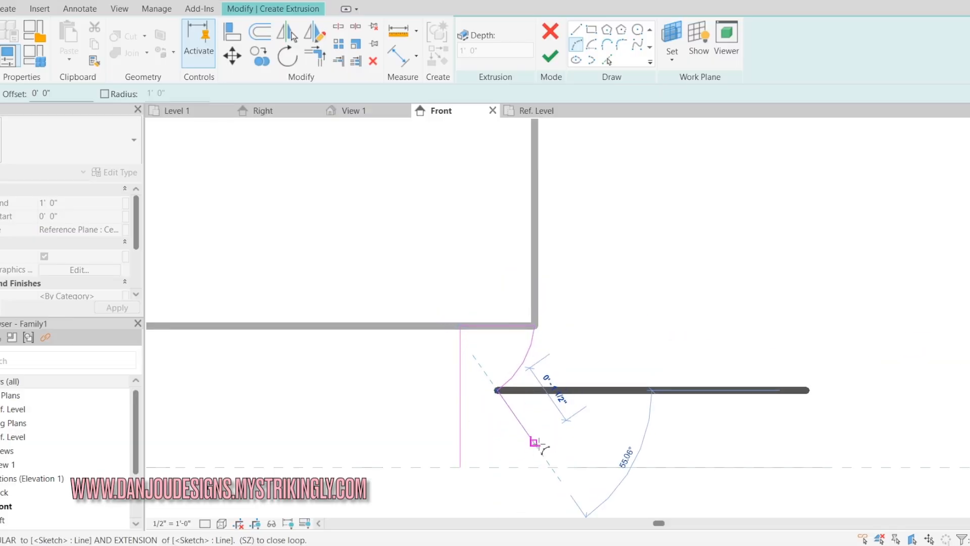
pyautogui.click(536, 443)
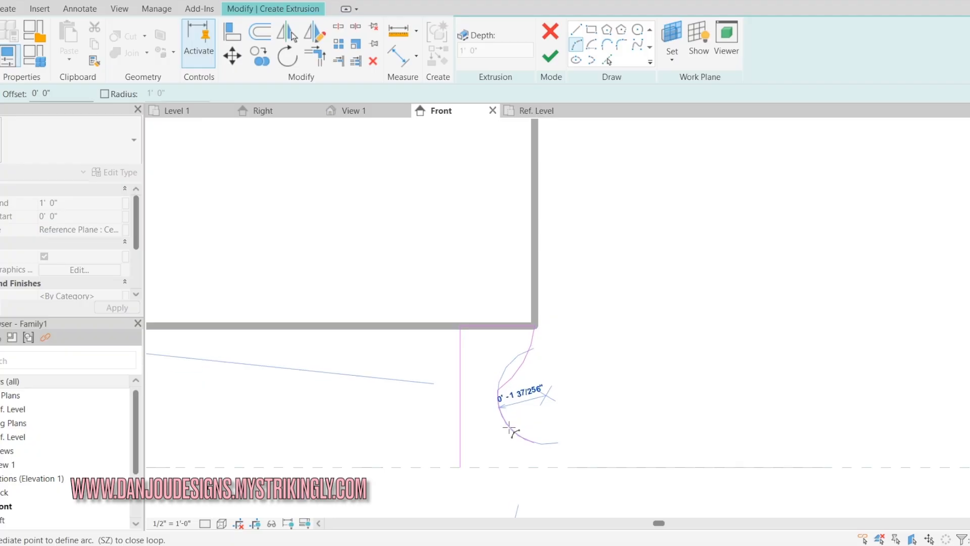
pyautogui.click(510, 427)
# Step: Close the leg profile with straight lines down to the reference level and across to the inner edge, and finish the extrusion
pyautogui.click(580, 30)
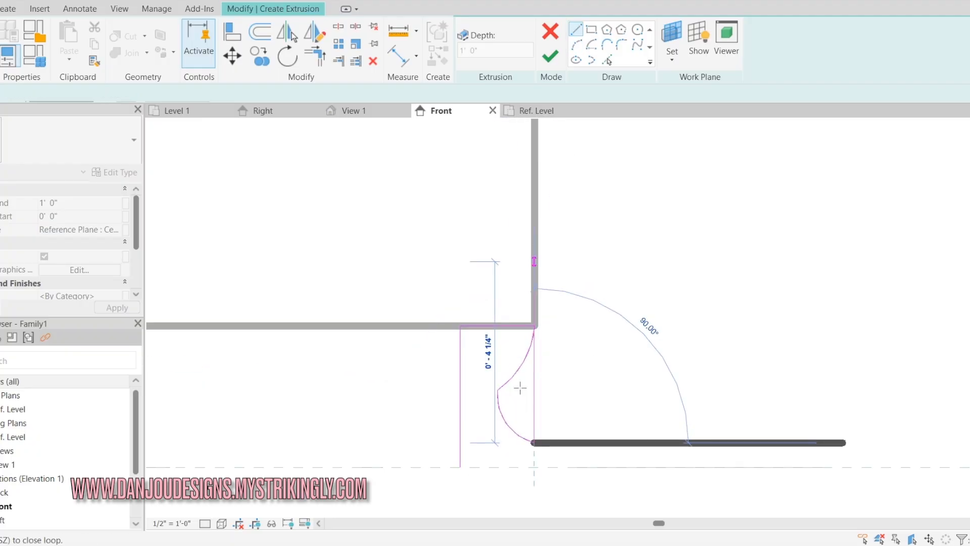
pyautogui.click(534, 467)
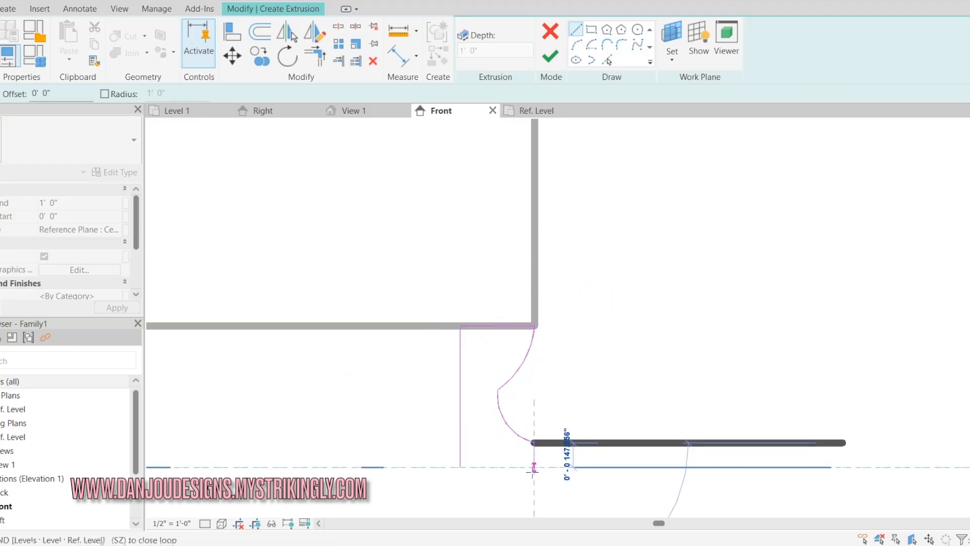
pyautogui.click(460, 467)
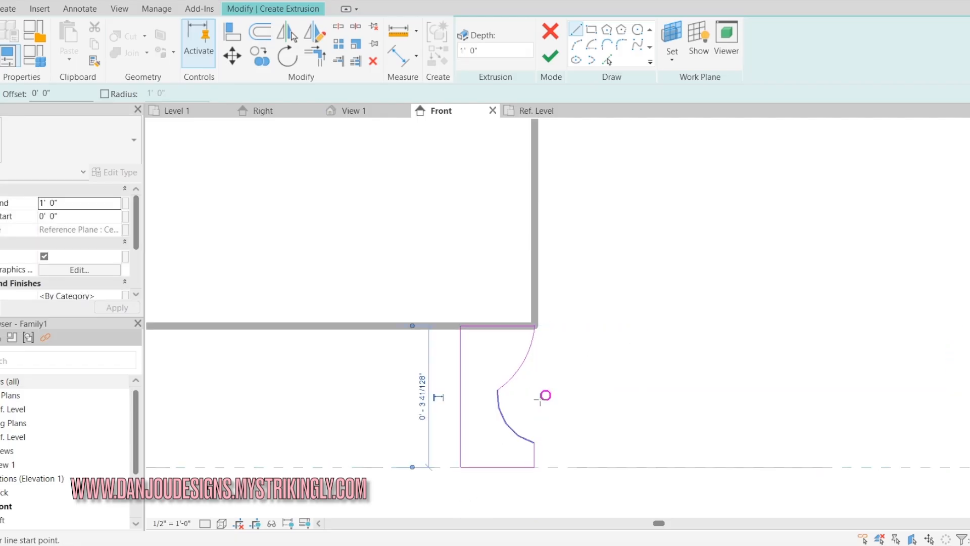
pyautogui.press('Escape')
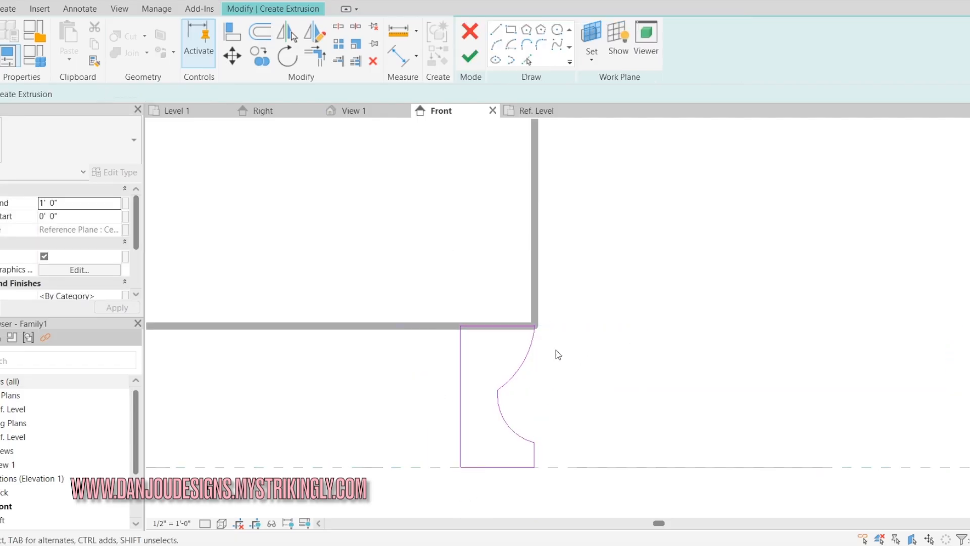
pyautogui.scroll(-3, 556, 353)
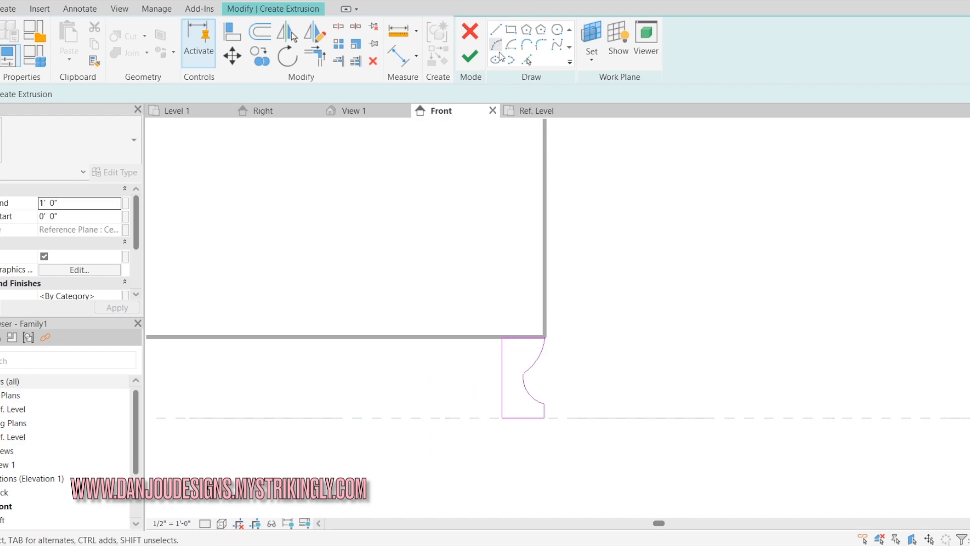
pyautogui.click(472, 56)
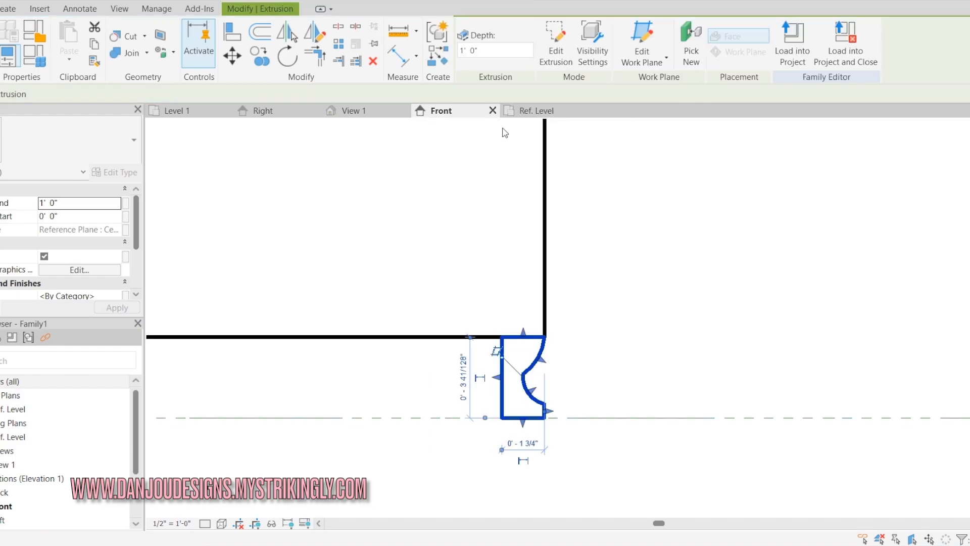
# Step: In the Ref. Level plan, fit the curved leg to the body's front right corner and copy it to the back right corner
pyautogui.click(536, 110)
pyautogui.scroll(-2, 733, 353)
pyautogui.scroll(3, 809, 444)
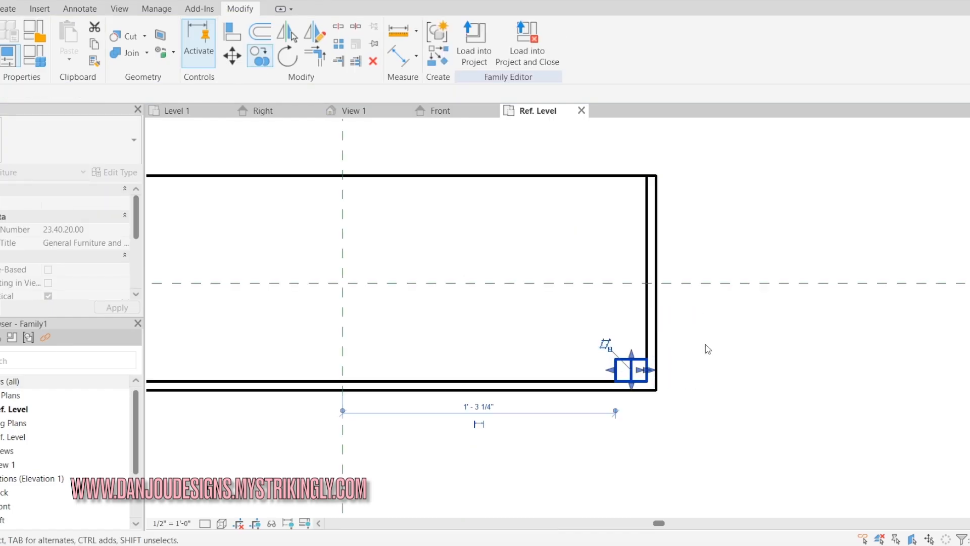
pyautogui.click(625, 370)
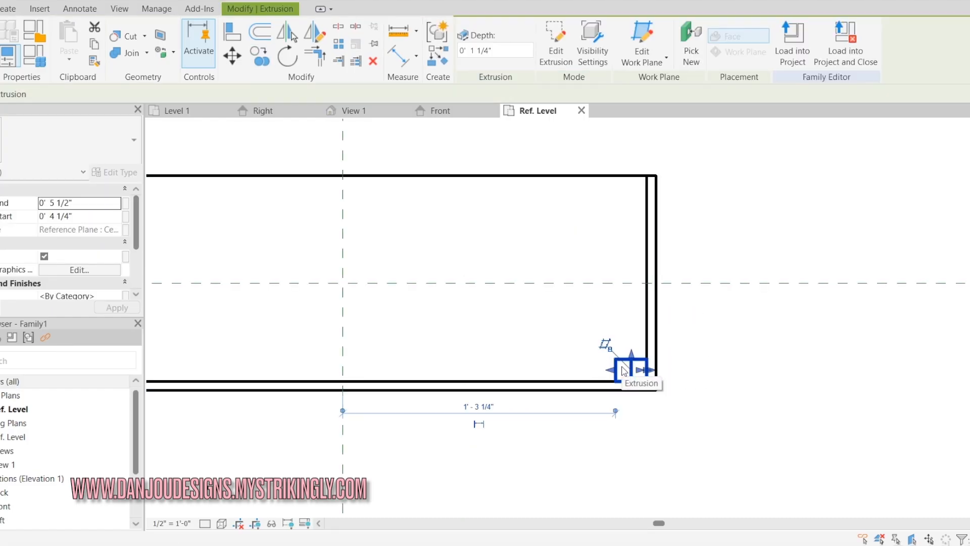
pyautogui.click(625, 211)
pyautogui.keyDown('ctrl'); pyautogui.moveTo(628, 196); pyautogui.dragTo(615, 203); pyautogui.keyUp('ctrl')
pyautogui.click(615, 202)
pyautogui.scroll(4, 685, 165)
pyautogui.scroll(3, 632, 184)
pyautogui.press('Up')
pyautogui.click(788, 227)
pyautogui.scroll(-4, 680, 228)
pyautogui.scroll(-5, 672, 225)
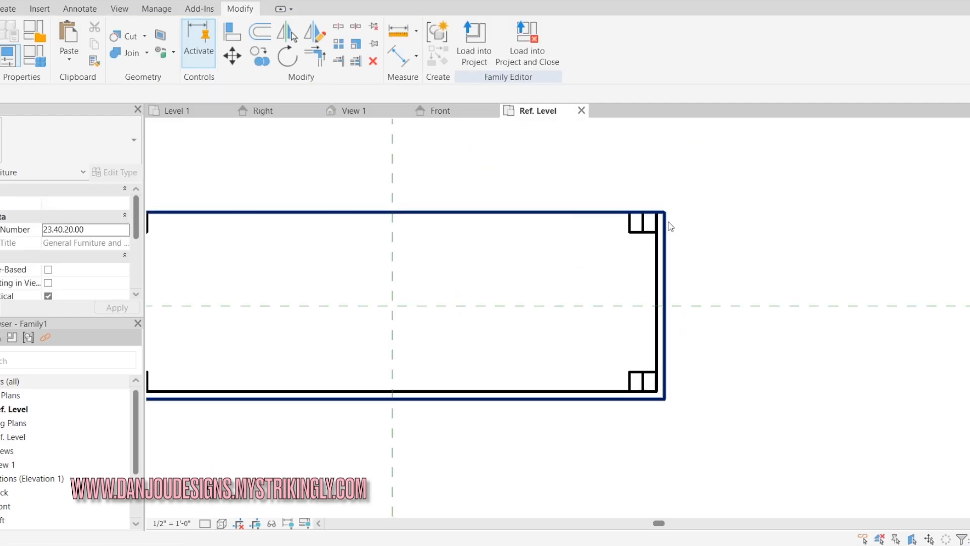
# Step: Inspect the curved right legs under the body in the 3D view
pyautogui.click(353, 113)
pyautogui.scroll(-5, 558, 392)
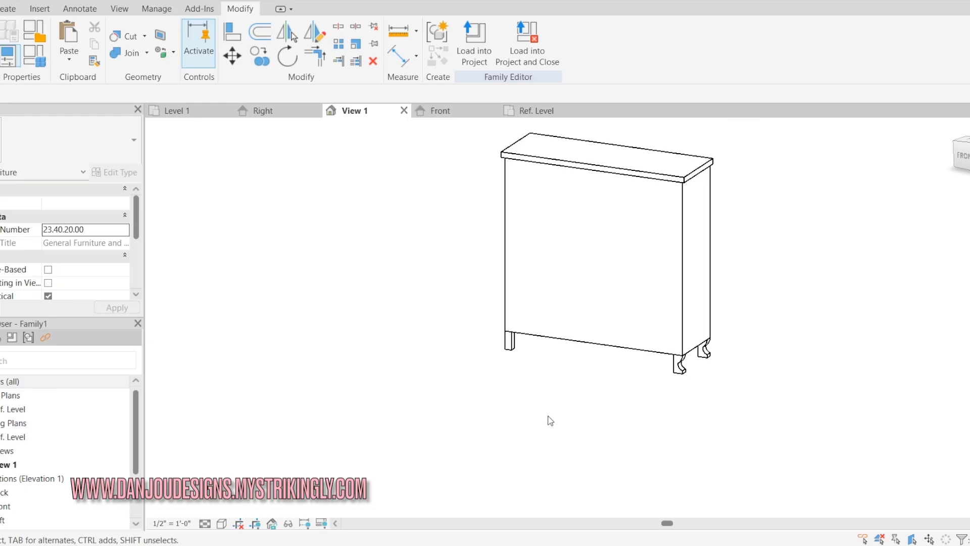
pyautogui.scroll(3, 586, 404)
pyautogui.scroll(2, 904, 354)
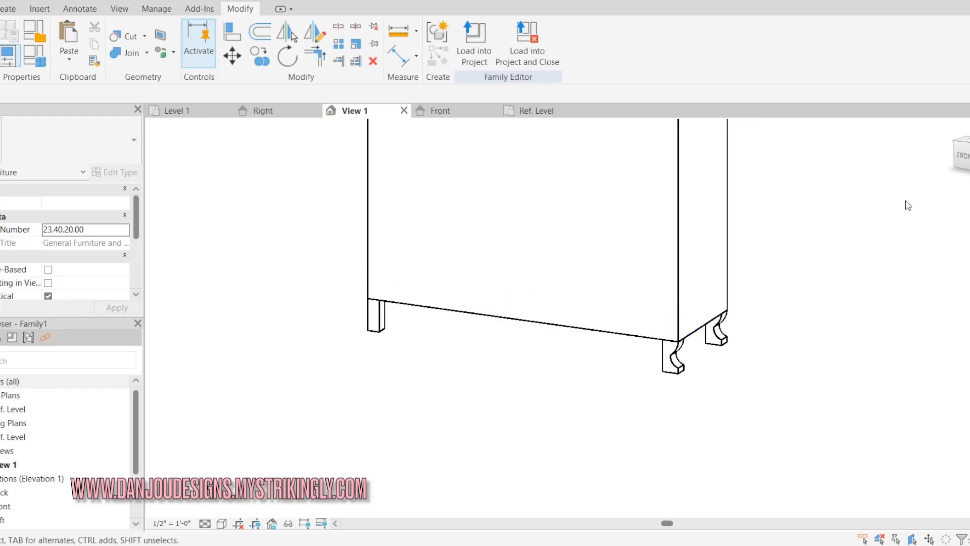
pyautogui.scroll(-3, 586, 353)
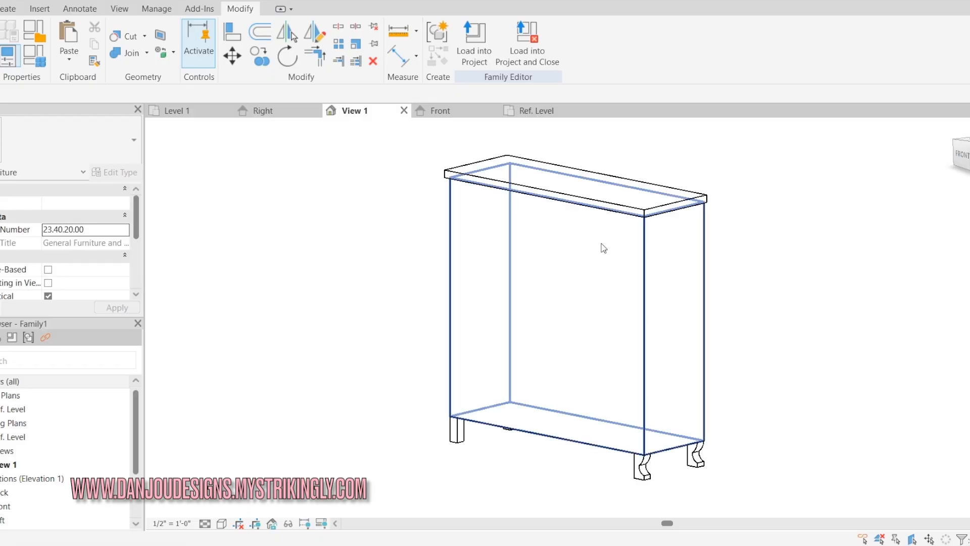
# Step: Start an extrusion in the front elevation and sketch a 1'-5" by about 6 5/8" rectangle from the body's upper left corner to the centre plane
pyautogui.click(471, 112)
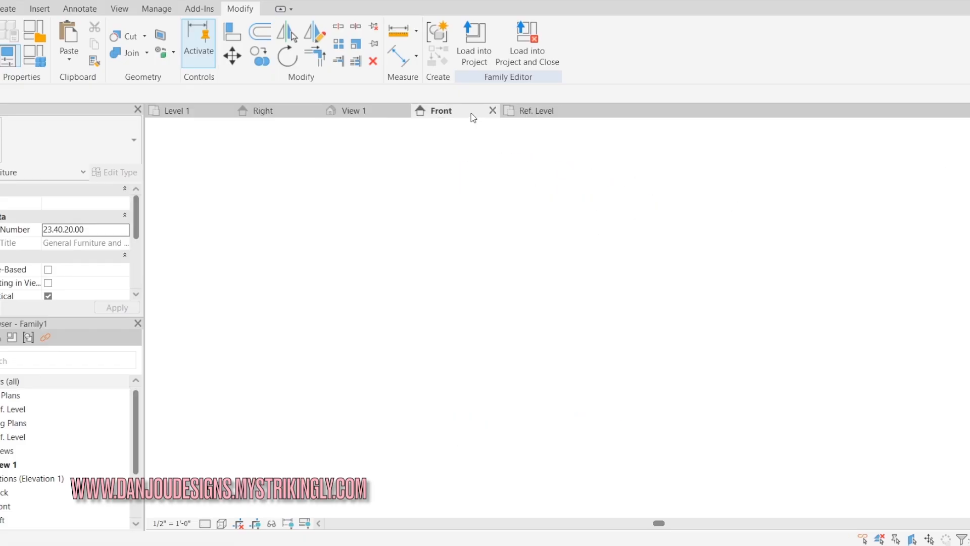
pyautogui.scroll(-3, 710, 454)
pyautogui.scroll(-4, 710, 454)
pyautogui.scroll(4, 539, 252)
pyautogui.scroll(-1, 571, 273)
pyautogui.moveTo(584, 282); pyautogui.dragTo(544, 251, button='middle')
pyautogui.click(9, 9)
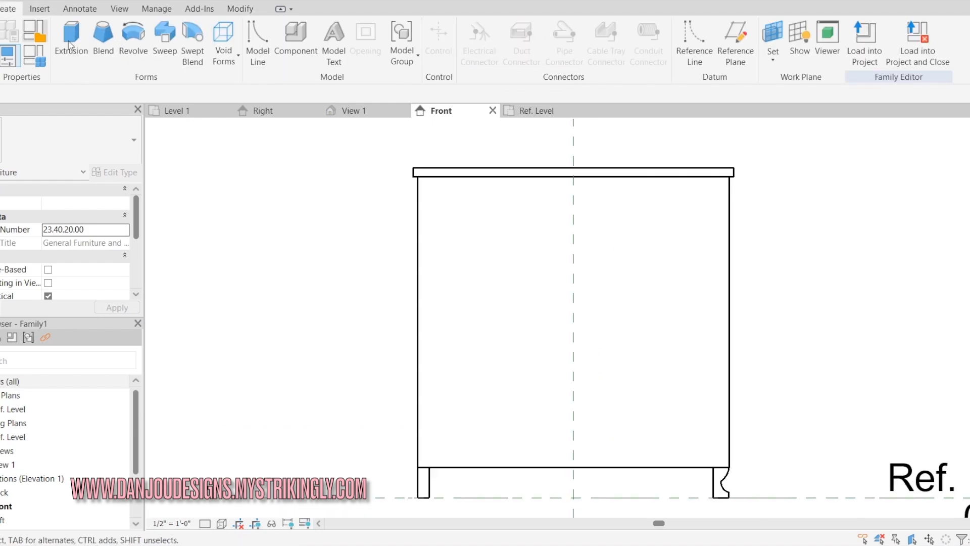
pyautogui.click(71, 43)
pyautogui.click(595, 31)
pyautogui.click(417, 177)
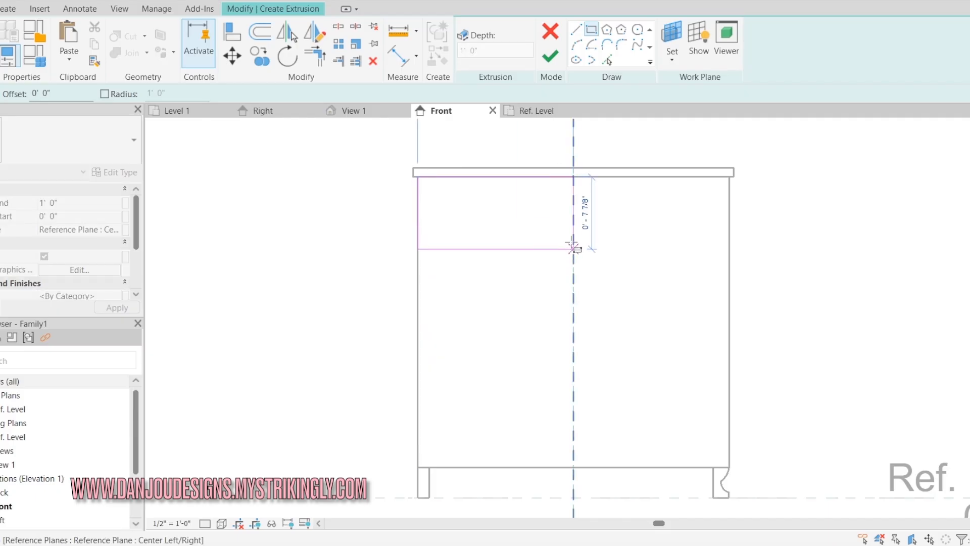
pyautogui.click(570, 238)
# Step: Move the drawer rectangle's right edge 1/4" inward from the centre reference plane
pyautogui.press('Escape')
pyautogui.scroll(2, 557, 174)
pyautogui.click(582, 193)
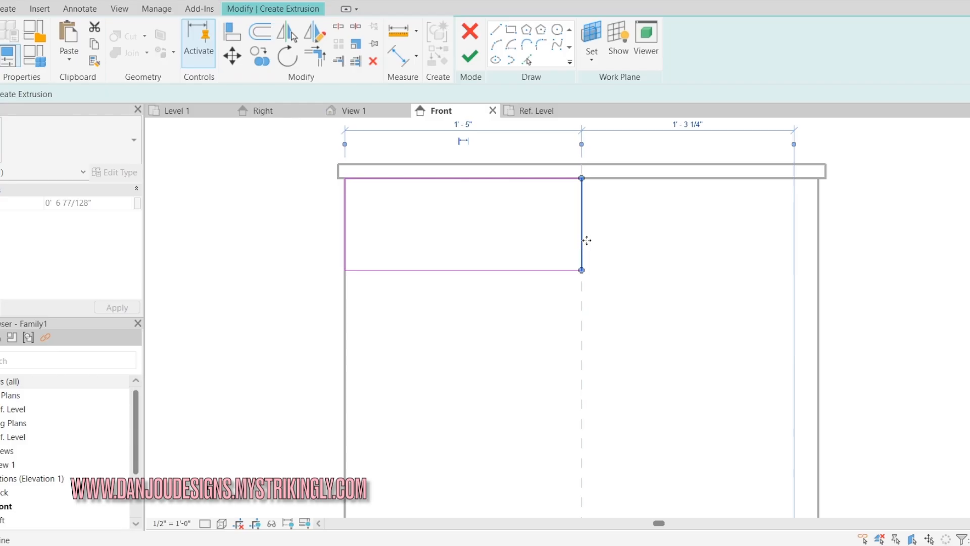
pyautogui.moveTo(583, 226); pyautogui.dragTo(580, 227)
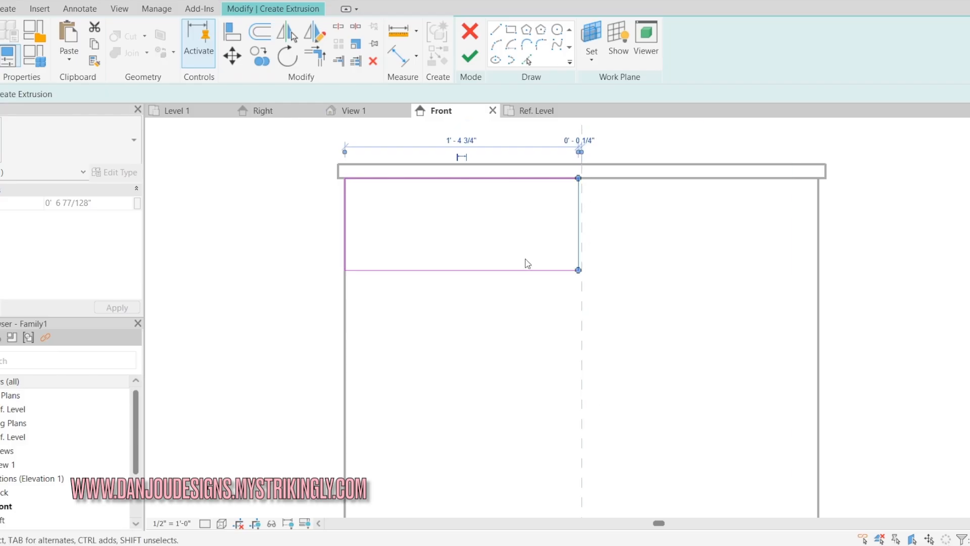
pyautogui.click(522, 310)
# Step: Copy the drawer rectangle across so its upper right corner meets the body's upper right corner
pyautogui.moveTo(292, 157); pyautogui.dragTo(664, 349)
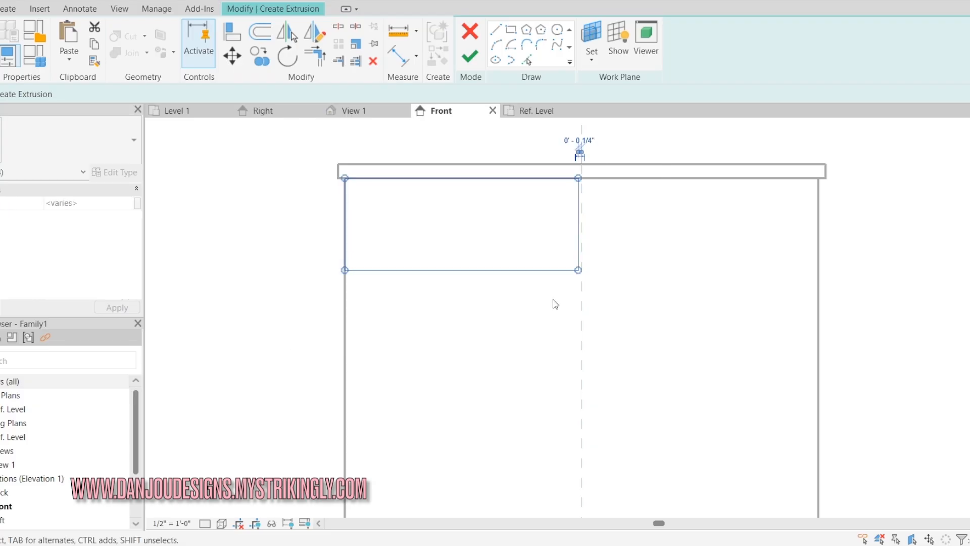
pyautogui.click(258, 56)
pyautogui.click(578, 178)
pyautogui.click(819, 177)
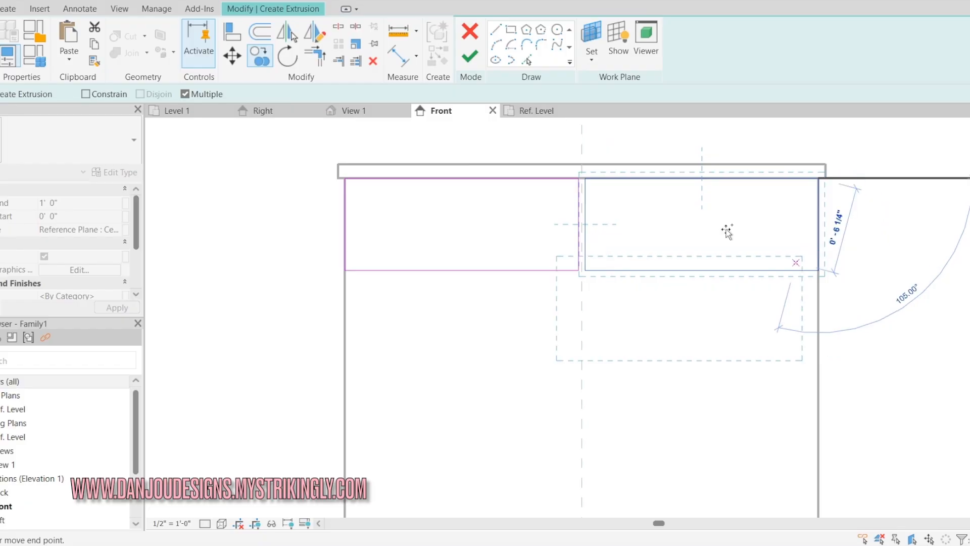
pyautogui.press('Escape')
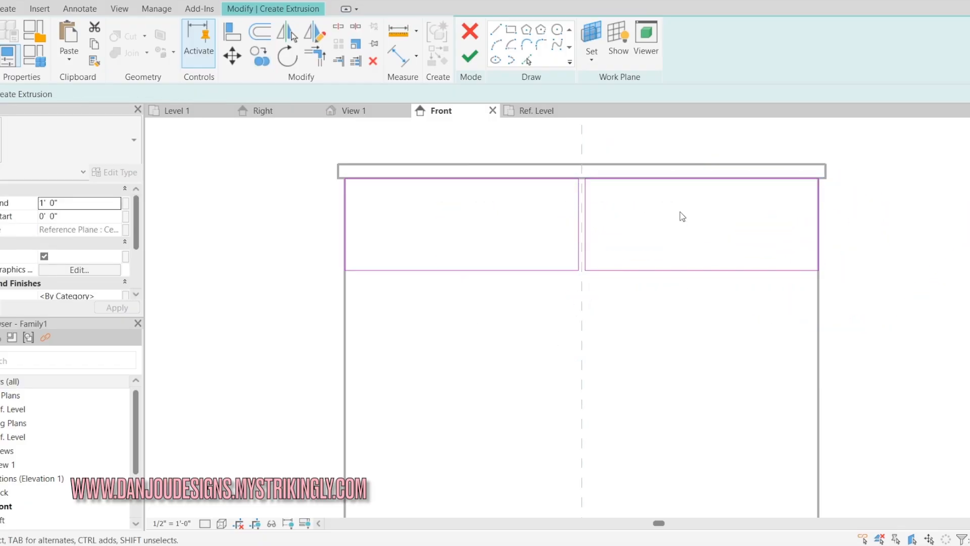
pyautogui.scroll(-2, 373, 146)
pyautogui.scroll(1, 441, 144)
pyautogui.click(511, 30)
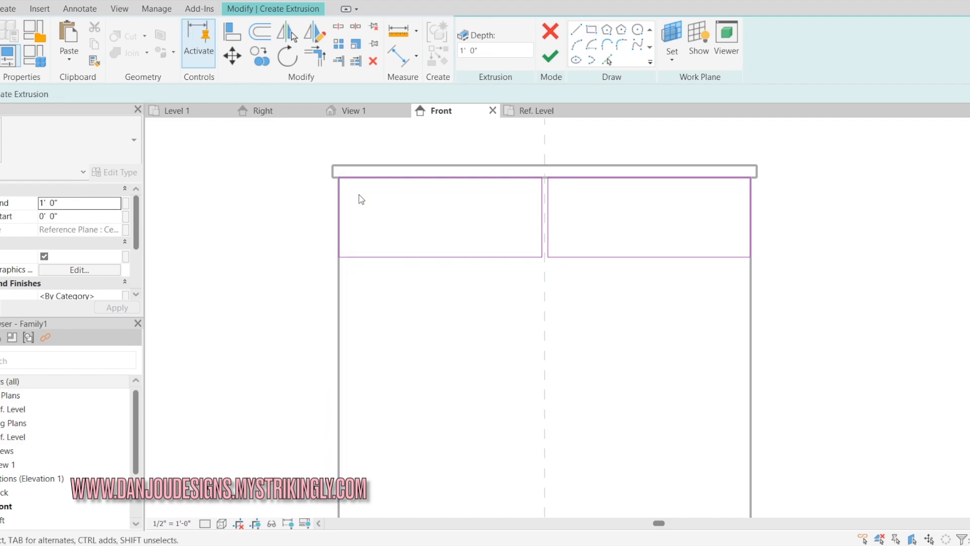
pyautogui.press('Escape')
pyautogui.press('Escape')
# Step: Copy the upper left drawer rectangle 7" down and stretch the copy's right edge to the body's right side
pyautogui.moveTo(315, 154); pyautogui.dragTo(548, 320)
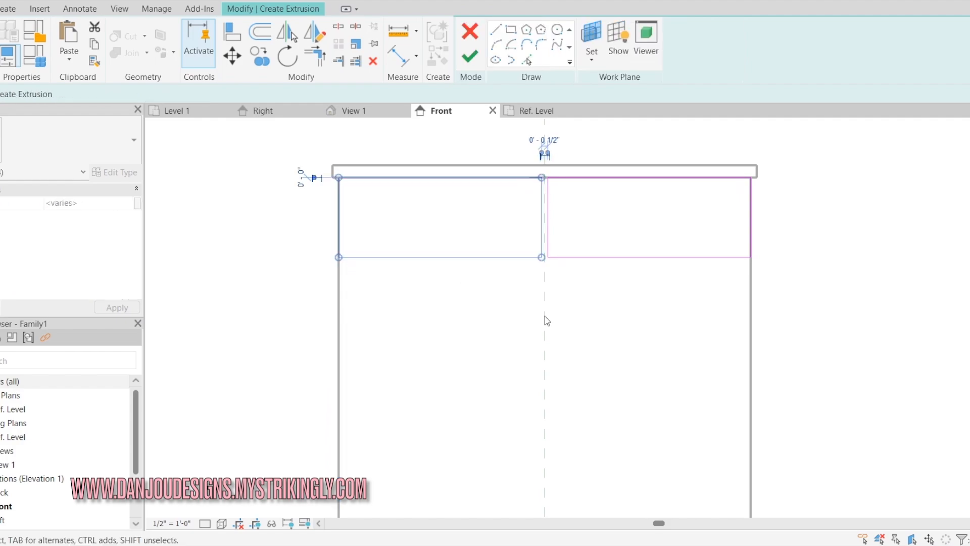
pyautogui.click(260, 56)
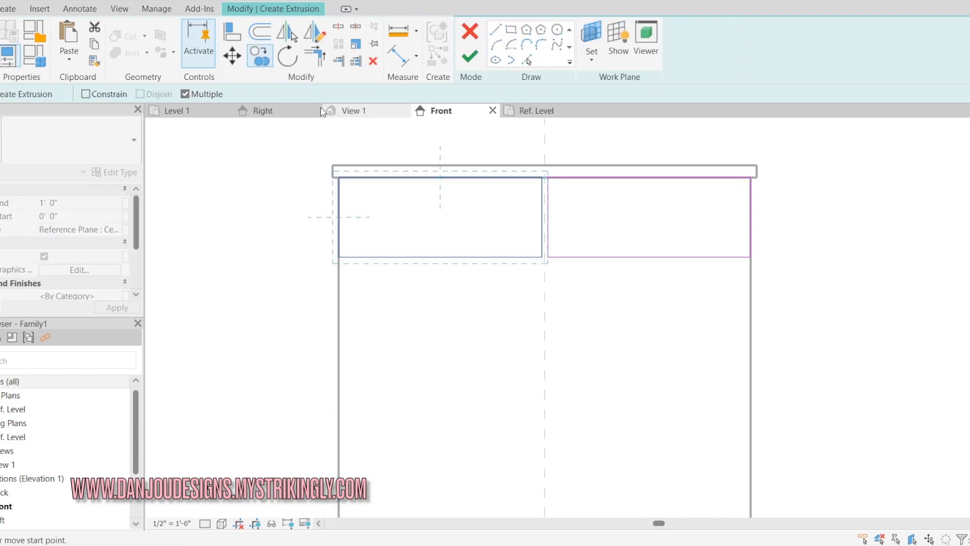
pyautogui.click(343, 176)
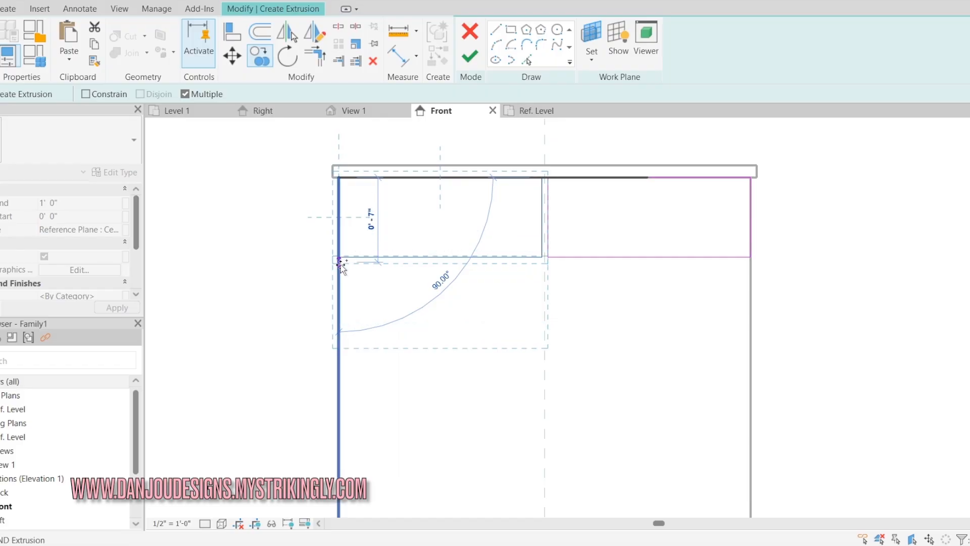
pyautogui.click(339, 258)
pyautogui.press('Escape')
pyautogui.press('Escape')
pyautogui.click(545, 295)
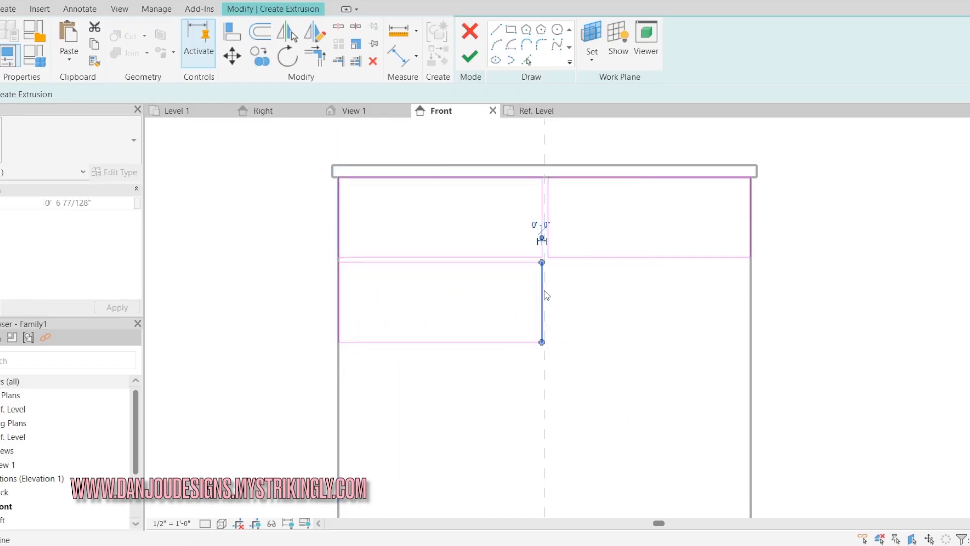
pyautogui.moveTo(541, 293); pyautogui.dragTo(750, 313)
# Step: Copy the full-width drawer rectangle down twice to make the third and fourth drawer rows
pyautogui.moveTo(293, 357)
pyautogui.mouseDown()
pyautogui.moveTo(529, 283)
pyautogui.moveTo(775, 261)
pyautogui.mouseUp()
pyautogui.moveTo(371, 278); pyautogui.dragTo(396, 224, button='middle')
pyautogui.scroll(-1, 397, 224)
pyautogui.click(261, 55)
pyautogui.click(369, 211)
pyautogui.click(369, 304)
pyautogui.click(368, 388)
pyautogui.press('Escape')
pyautogui.press('Escape')
# Step: Stretch the lowest drawer rectangle's bottom edge down to the body's underside
pyautogui.scroll(3, 571, 493)
pyautogui.click(571, 438)
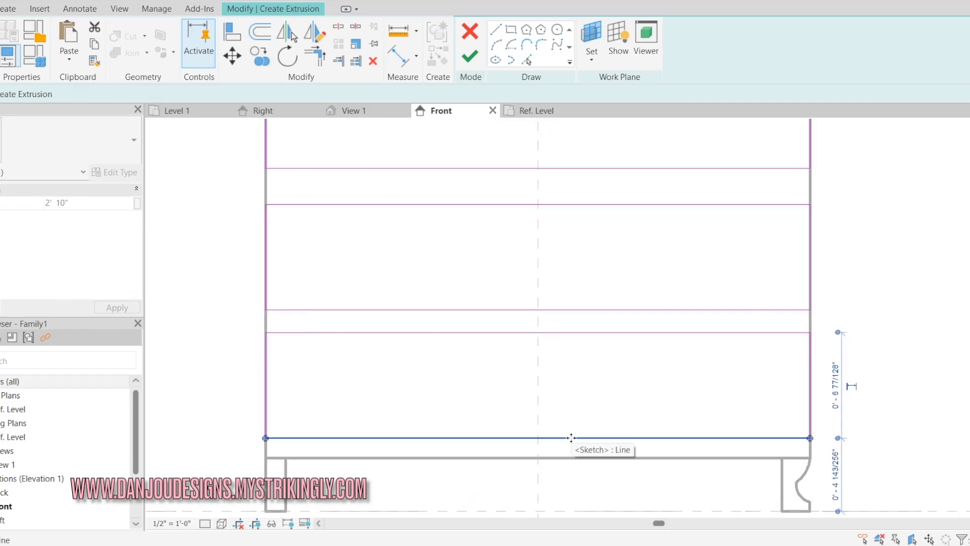
pyautogui.moveTo(549, 456); pyautogui.dragTo(549, 459)
pyautogui.click(215, 352)
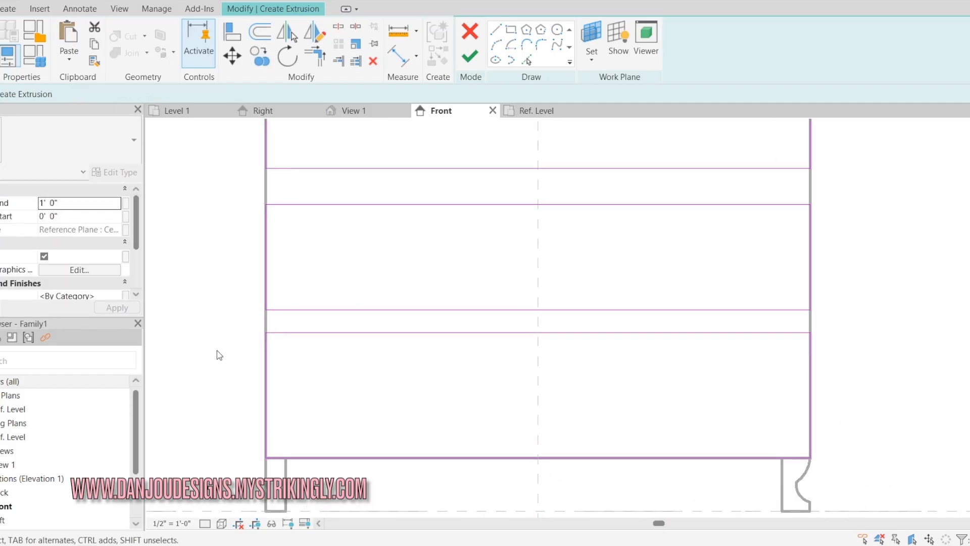
# Step: Adjust the horizontal edges of the full-width drawer rectangles to leave only narrow gaps between the three rows
pyautogui.scroll(-1, 427, 356)
pyautogui.scroll(-1, 447, 361)
pyautogui.scroll(1, 476, 248)
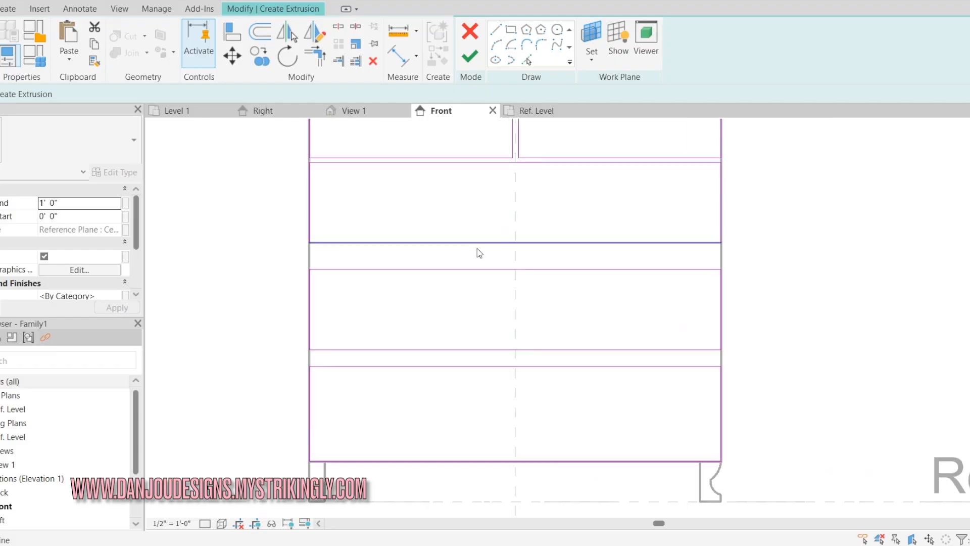
pyautogui.click(477, 243)
pyautogui.moveTo(482, 241)
pyautogui.mouseDown()
pyautogui.moveTo(508, 277)
pyautogui.moveTo(500, 347)
pyautogui.moveTo(508, 364)
pyautogui.moveTo(518, 375)
pyautogui.moveTo(517, 362)
pyautogui.moveTo(566, 365)
pyautogui.mouseUp()
pyautogui.scroll(5, 558, 371)
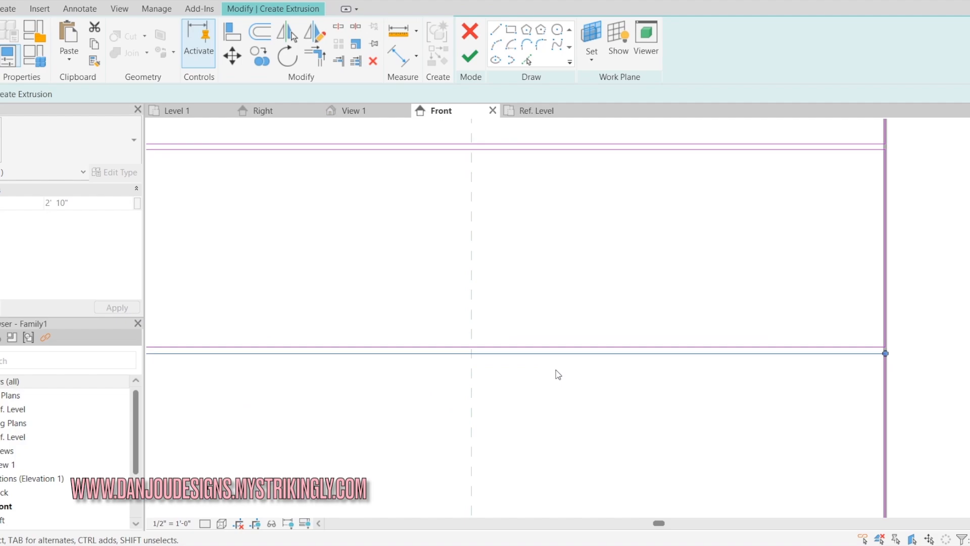
pyautogui.scroll(-4, 556, 372)
pyautogui.click(743, 258)
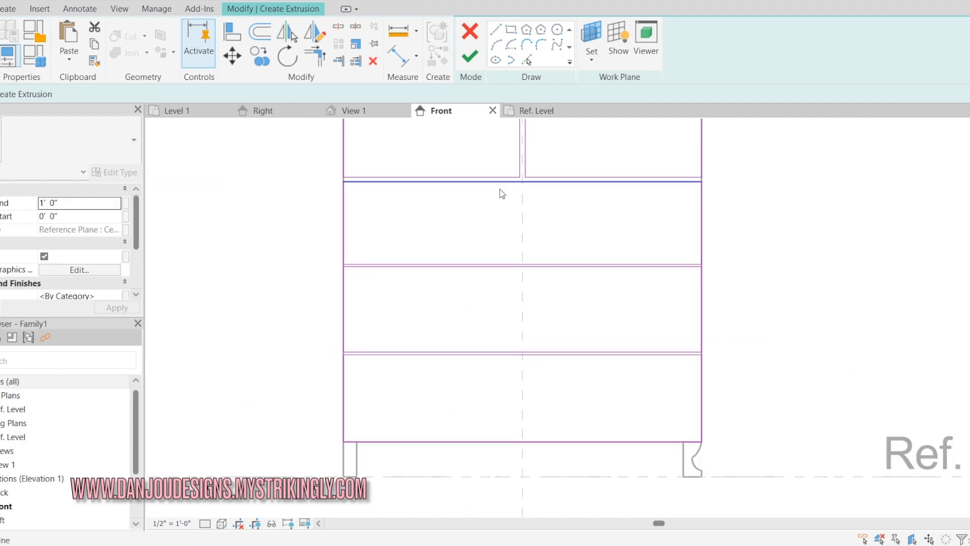
# Step: Move the upper left drawer rectangle's inner edge closer to the centre line to narrow the gap, and finish the drawer-front extrusion sketch
pyautogui.scroll(-1, 459, 167)
pyautogui.scroll(3, 500, 177)
pyautogui.moveTo(500, 178); pyautogui.dragTo(460, 312, button='middle')
pyautogui.scroll(2, 477, 306)
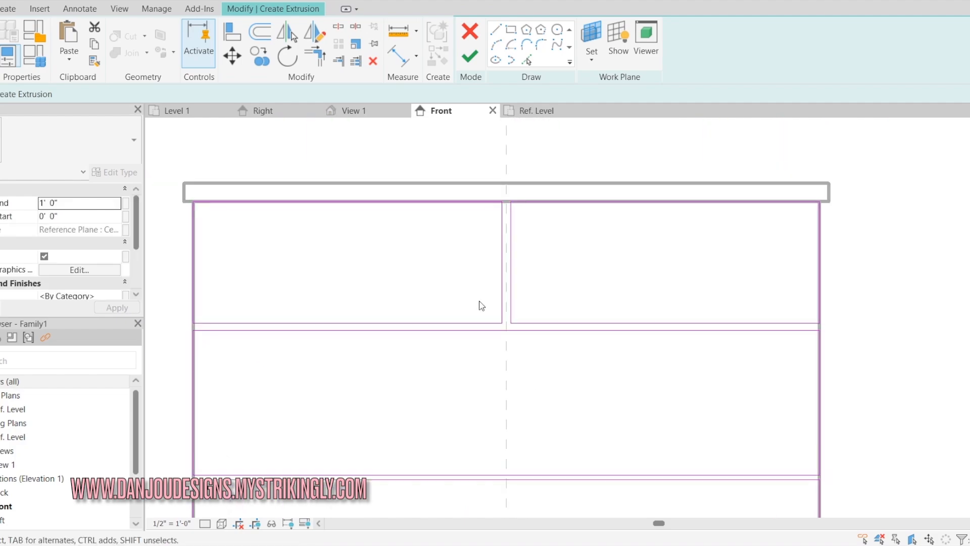
pyautogui.scroll(-4, 494, 251)
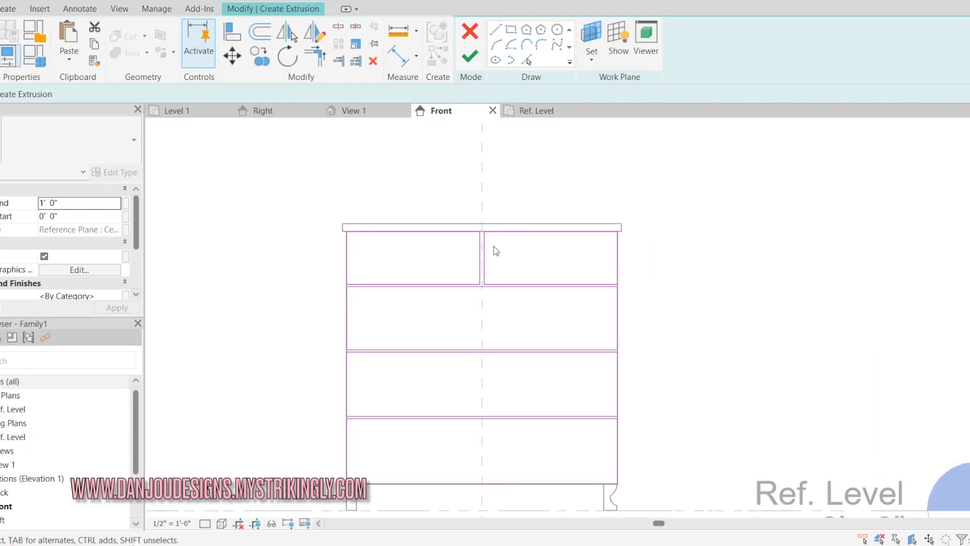
pyautogui.scroll(6, 472, 244)
pyautogui.click(475, 246)
pyautogui.moveTo(473, 242); pyautogui.dragTo(461, 246)
pyautogui.click(513, 264)
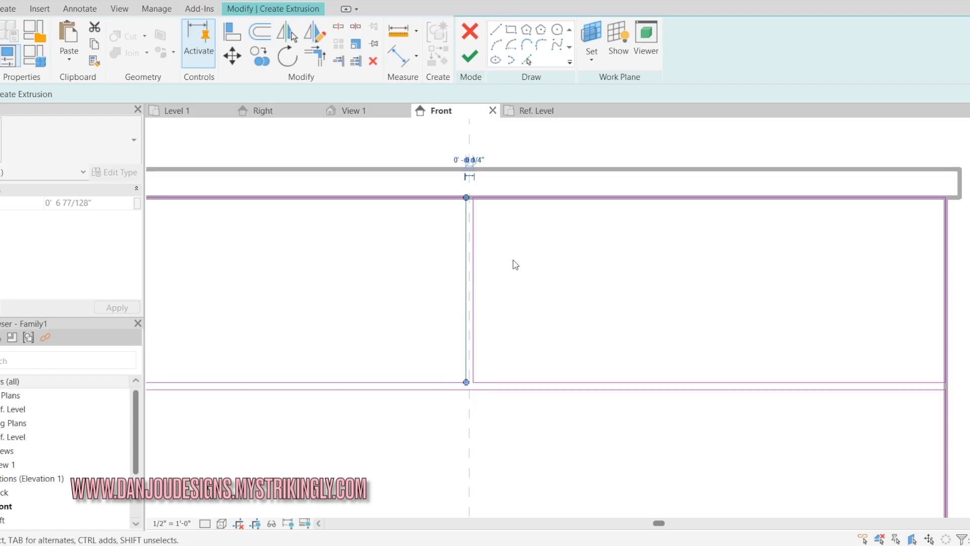
pyautogui.scroll(-5, 553, 243)
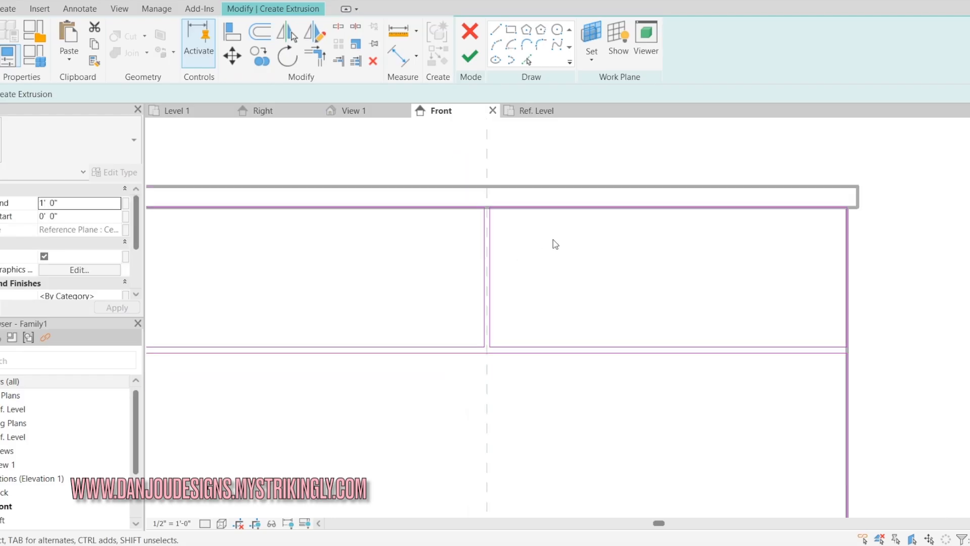
pyautogui.click(469, 59)
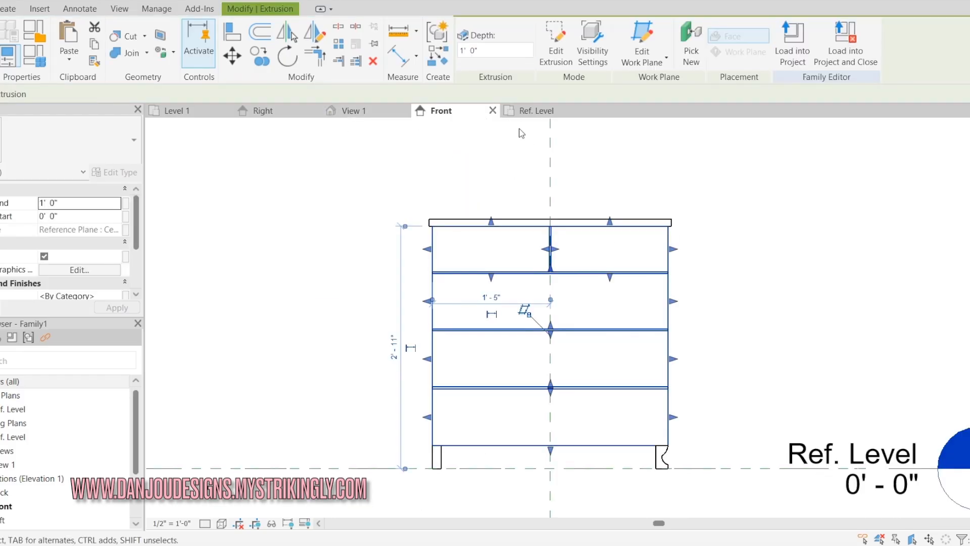
# Step: In the Right elevation, reshape the drawer-front extrusion into a thin panel against the body's front, flush with the top's front edge
pyautogui.click(534, 110)
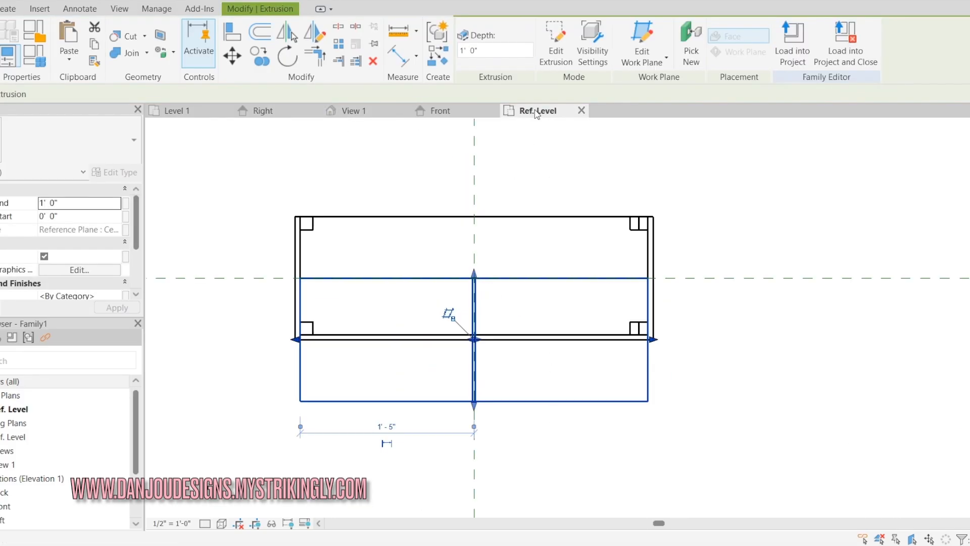
pyautogui.click(275, 117)
pyautogui.scroll(-4, 707, 420)
pyautogui.moveTo(724, 466); pyautogui.dragTo(633, 464)
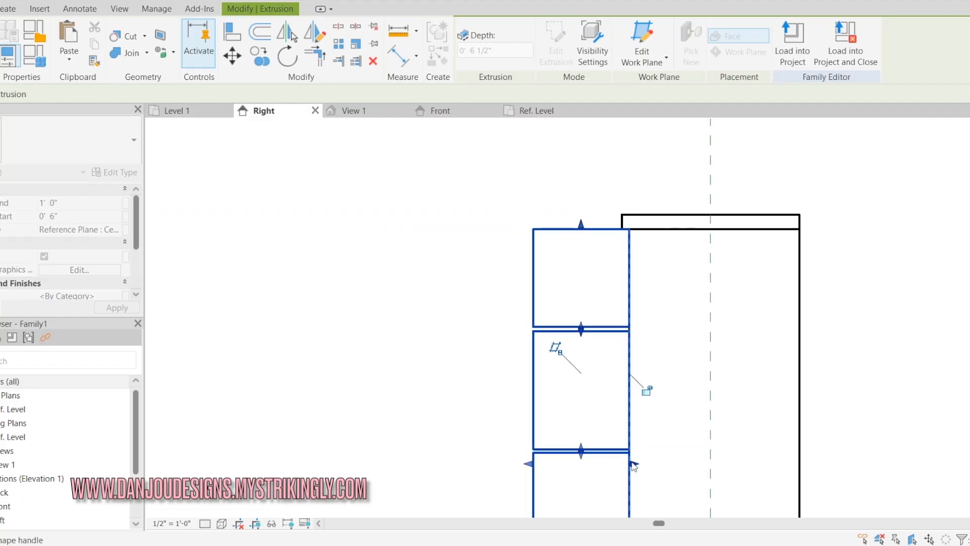
pyautogui.moveTo(527, 463); pyautogui.dragTo(615, 479)
pyautogui.scroll(5, 617, 482)
pyautogui.moveTo(598, 409); pyautogui.dragTo(635, 424)
pyautogui.scroll(-6, 635, 425)
# Step: Stretch the dresser top's front edge forward so that it overhangs the drawer fronts
pyautogui.click(656, 239)
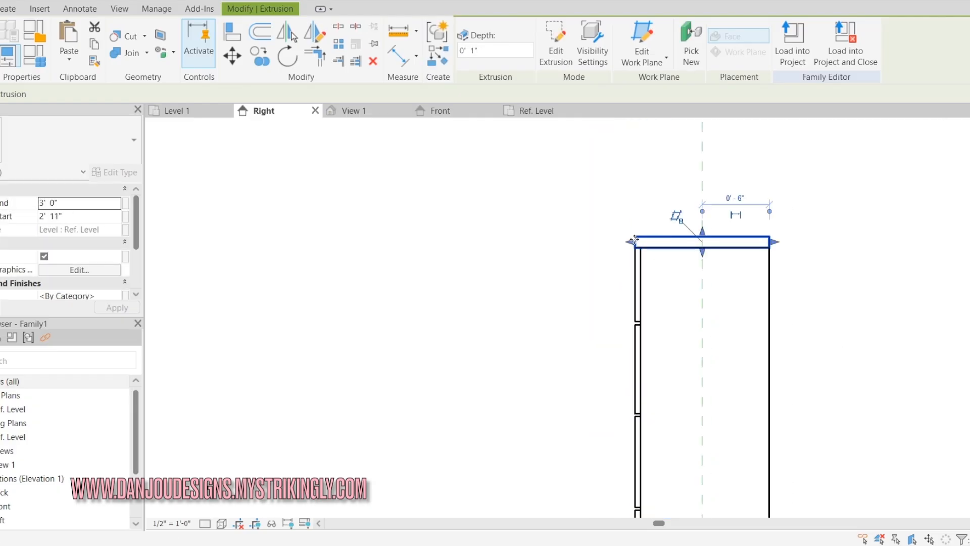
pyautogui.scroll(3, 635, 239)
pyautogui.moveTo(631, 253); pyautogui.dragTo(618, 250)
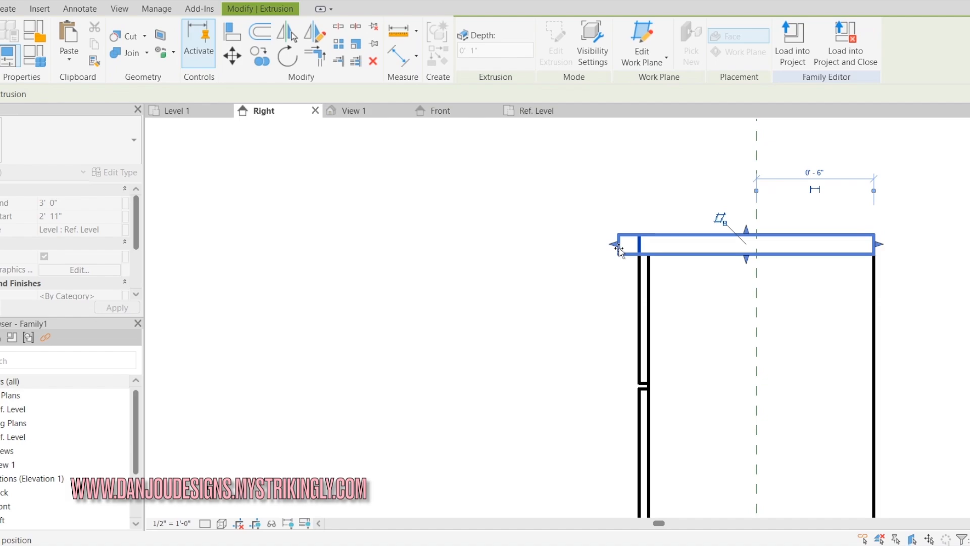
pyautogui.click(557, 158)
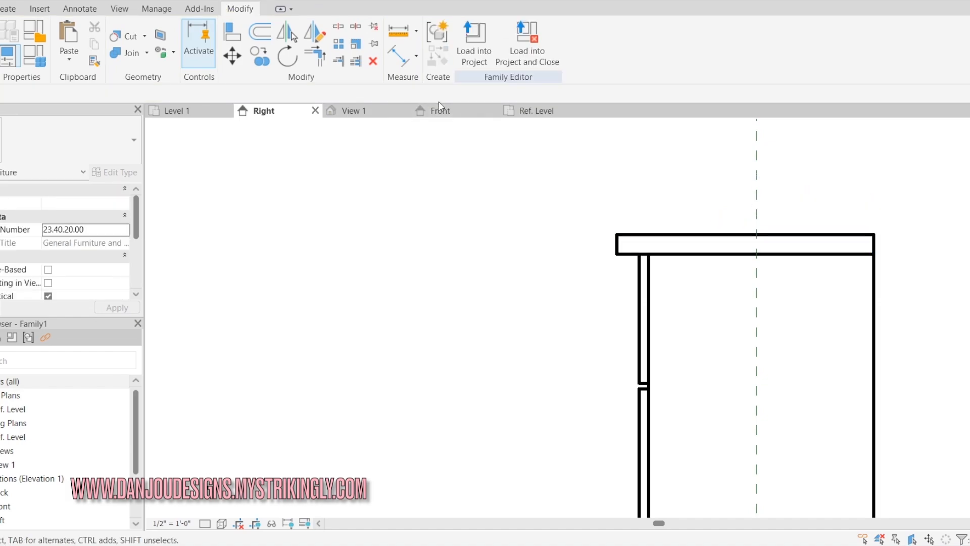
# Step: In the Front elevation, extend both ends of the dresser top to 1'-6" from the centre, and check the dresser in 3D
pyautogui.click(416, 114)
pyautogui.click(444, 221)
pyautogui.scroll(2, 427, 224)
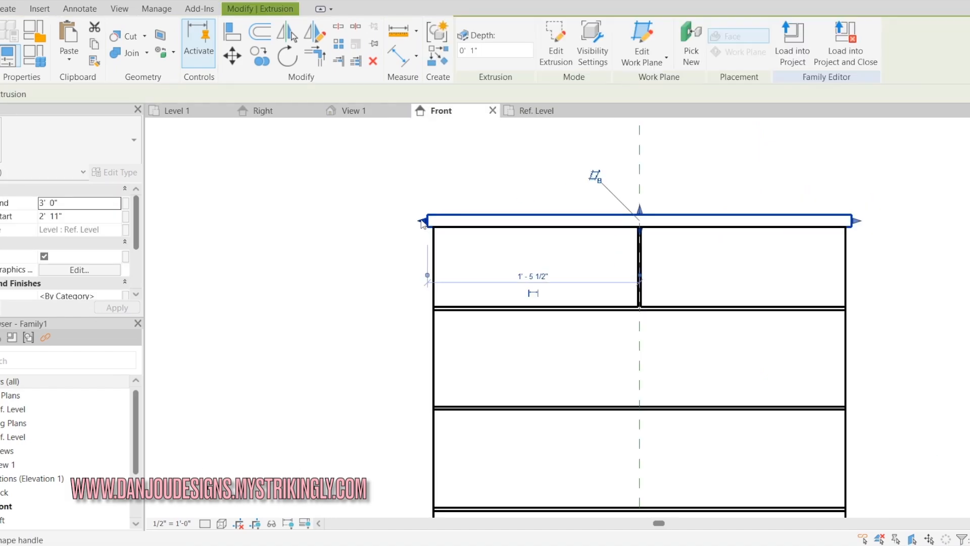
pyautogui.moveTo(421, 224); pyautogui.dragTo(421, 223)
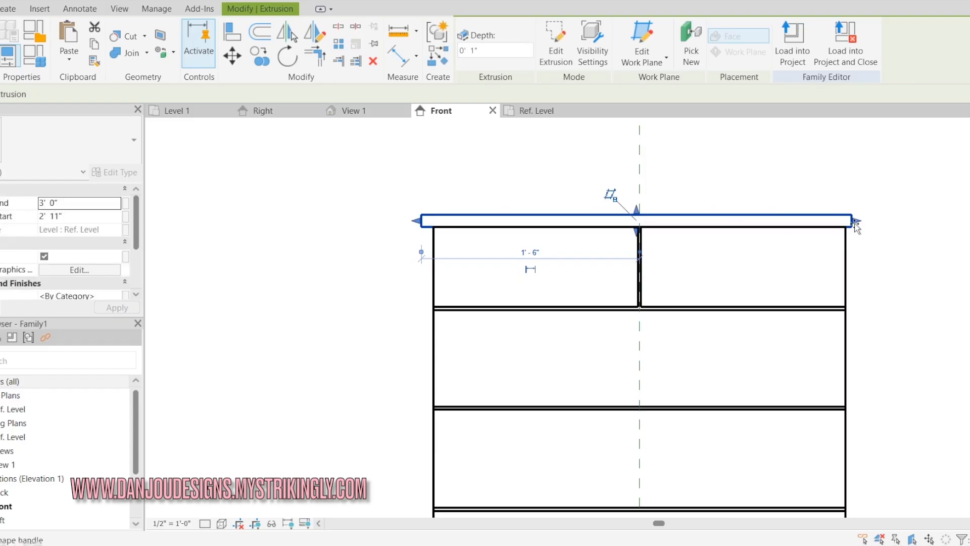
pyautogui.click(689, 182)
pyautogui.scroll(-3, 538, 172)
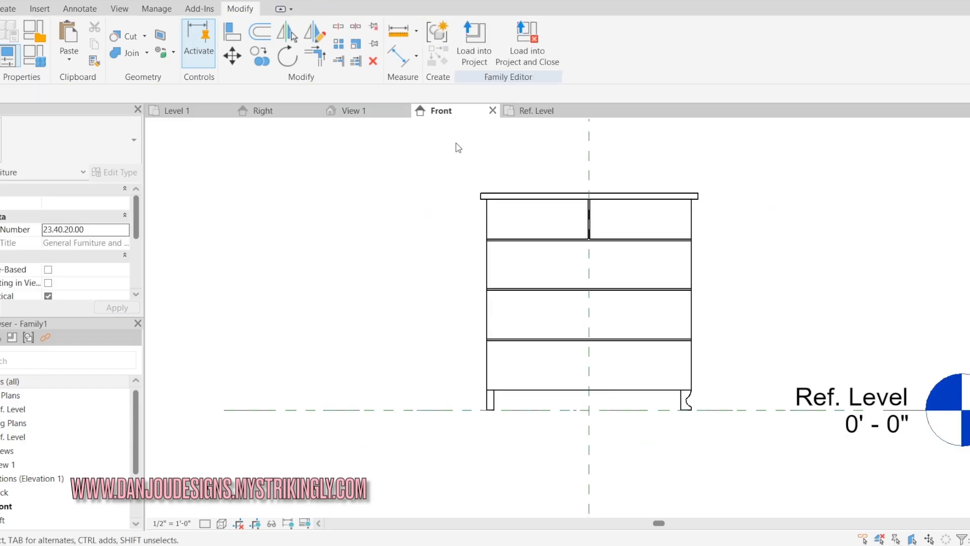
pyautogui.click(366, 115)
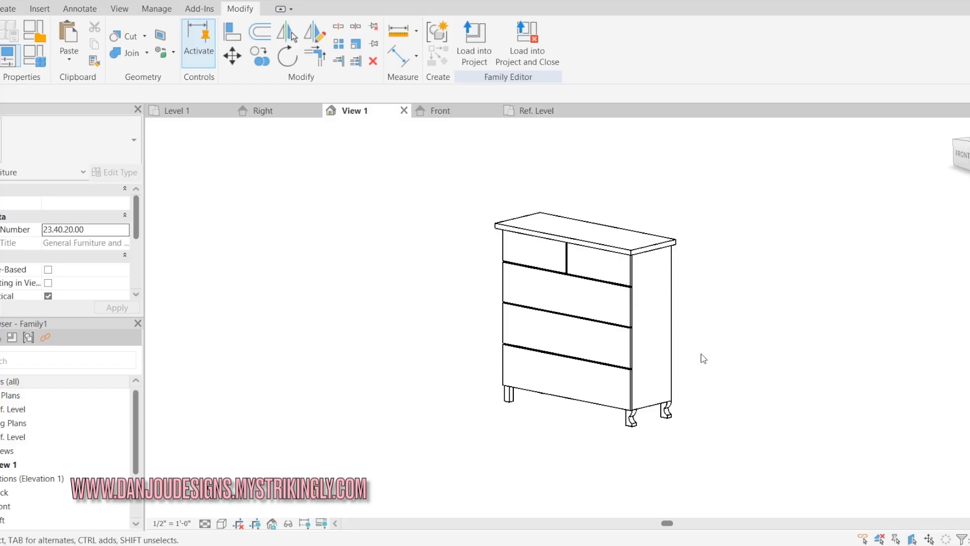
pyautogui.scroll(3, 663, 301)
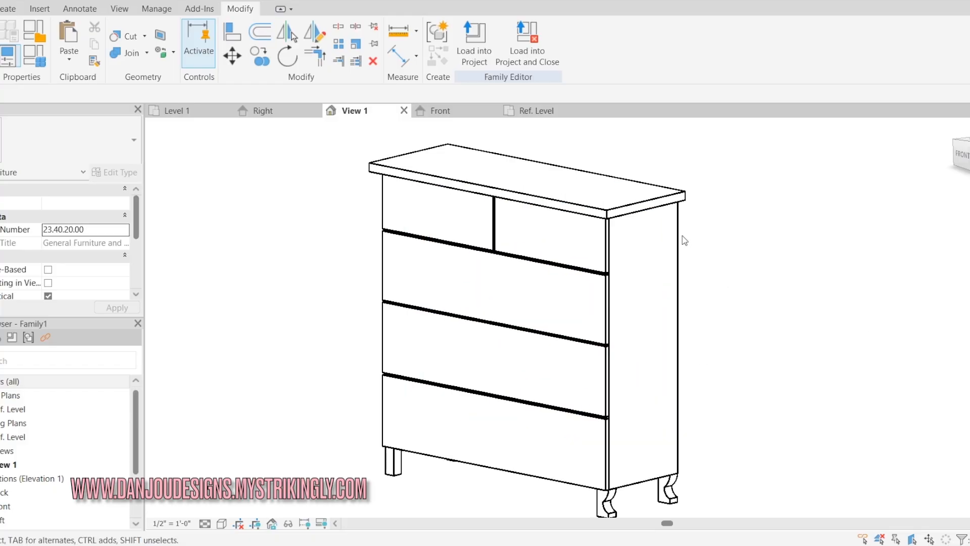
pyautogui.scroll(-2, 720, 240)
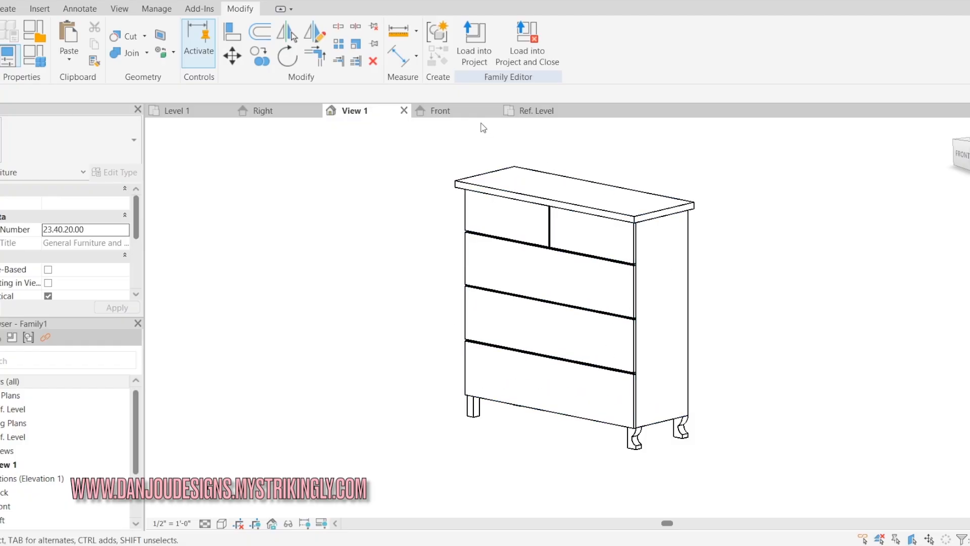
# Step: Start an extrusion in the Ref. Level plan and draw a handle's three outer sides, 3/4" deep, in front of the left drawer
pyautogui.click(438, 111)
pyautogui.click(536, 111)
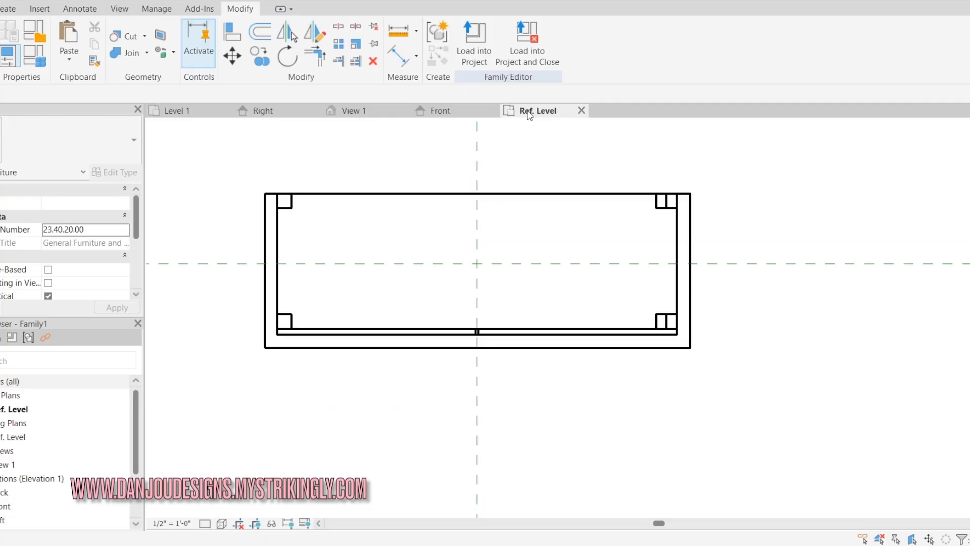
pyautogui.scroll(4, 334, 328)
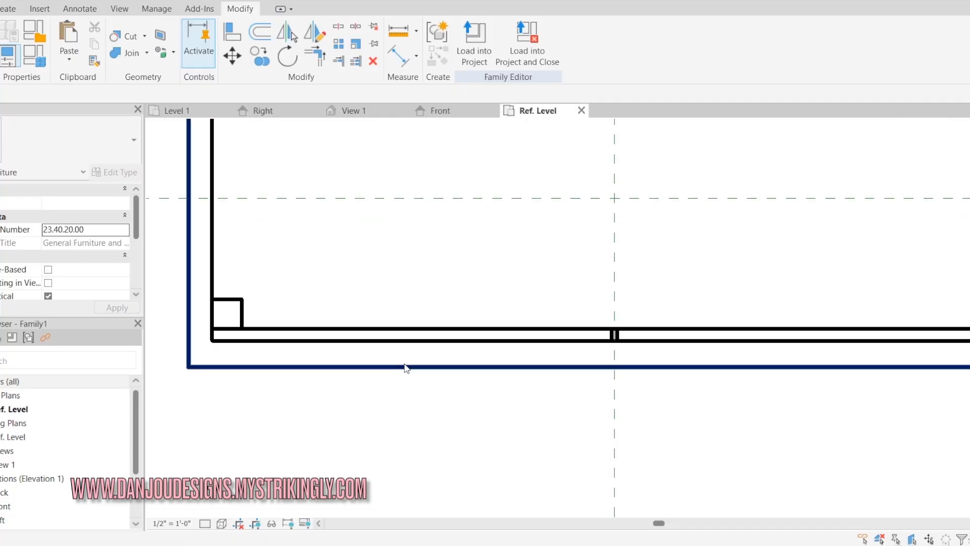
pyautogui.click(4, 8)
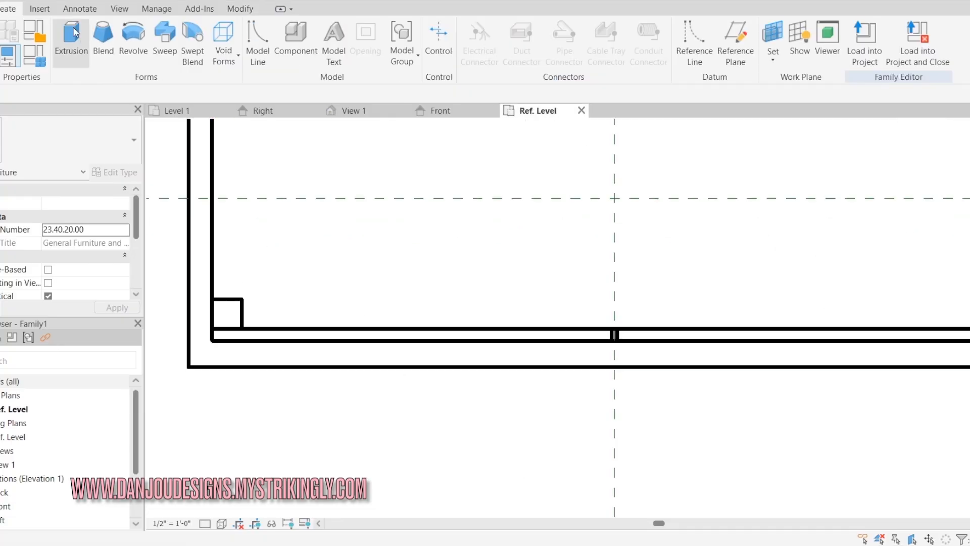
pyautogui.click(70, 32)
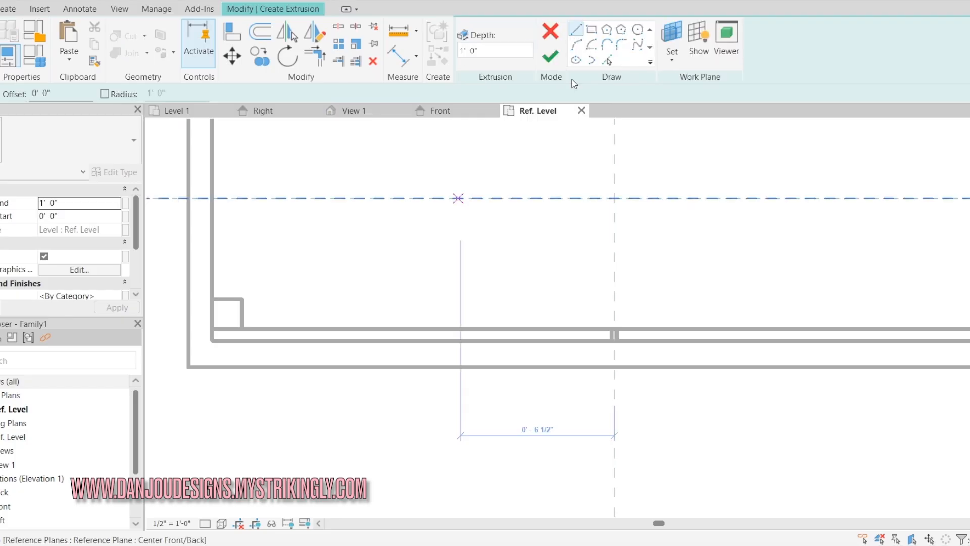
pyautogui.click(317, 342)
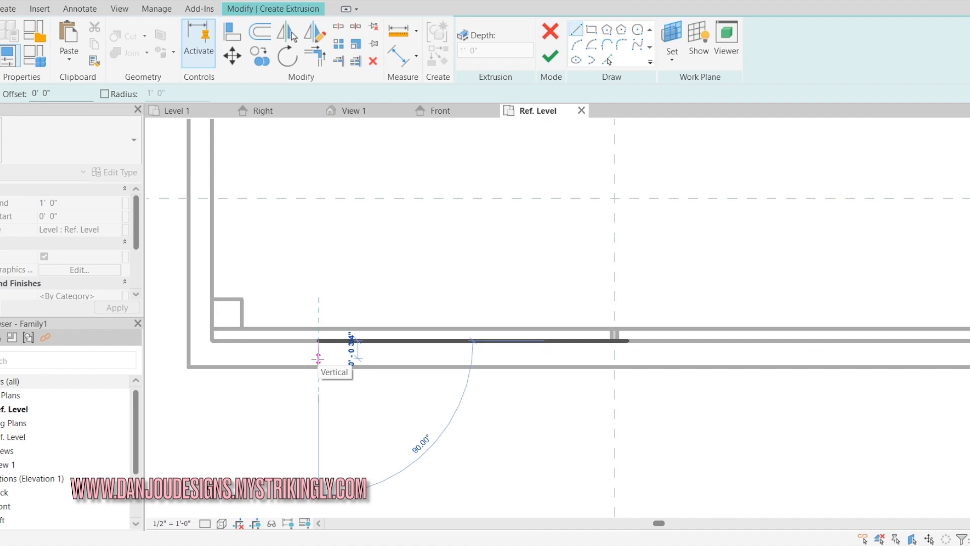
pyautogui.scroll(2, 318, 359)
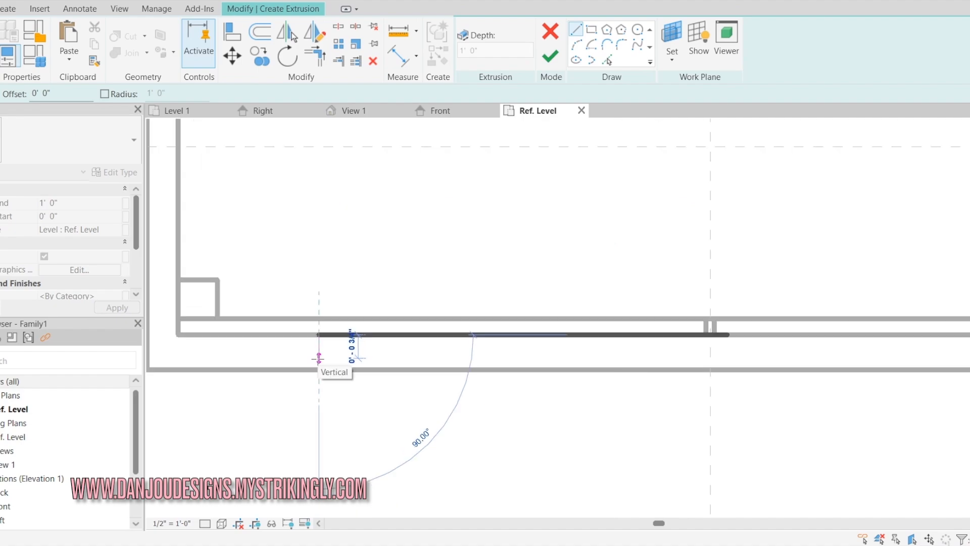
pyautogui.click(319, 358)
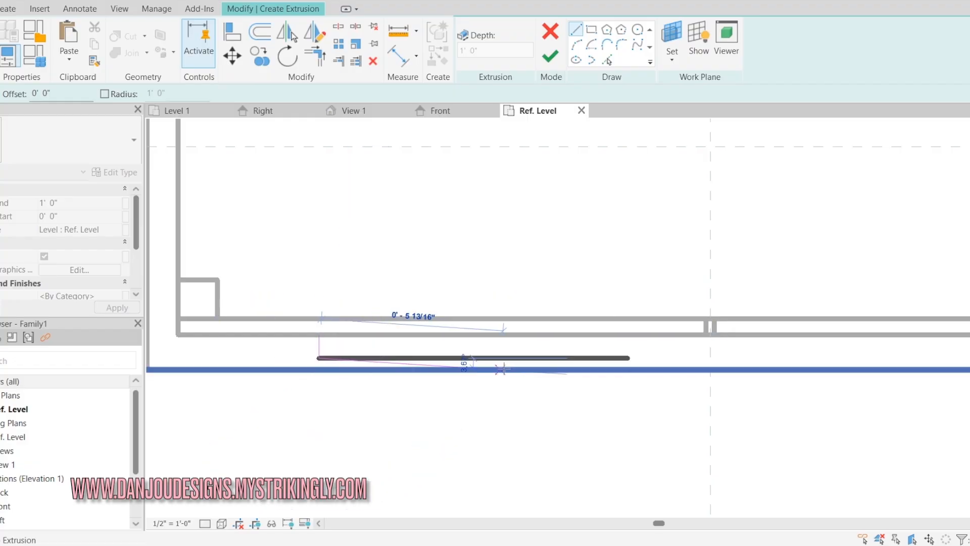
pyautogui.click(538, 358)
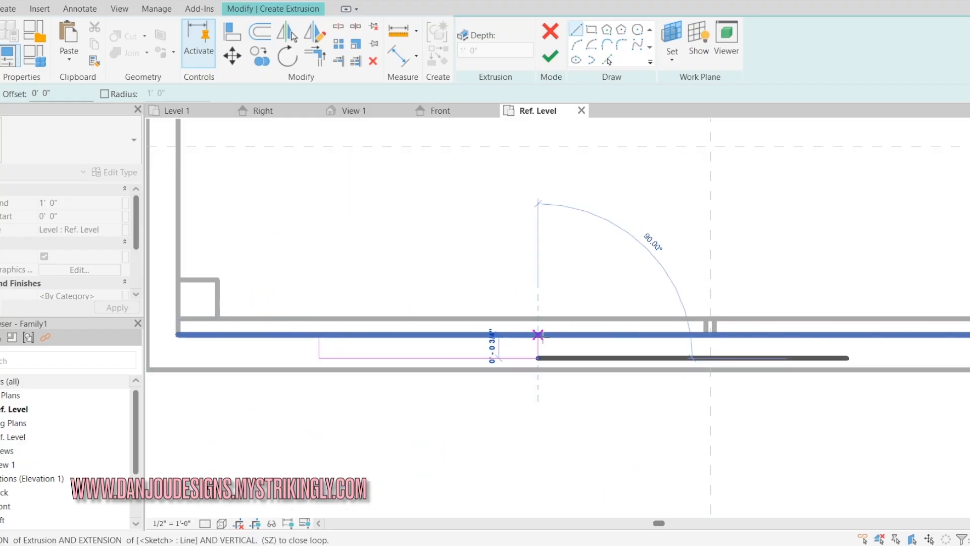
pyautogui.click(538, 335)
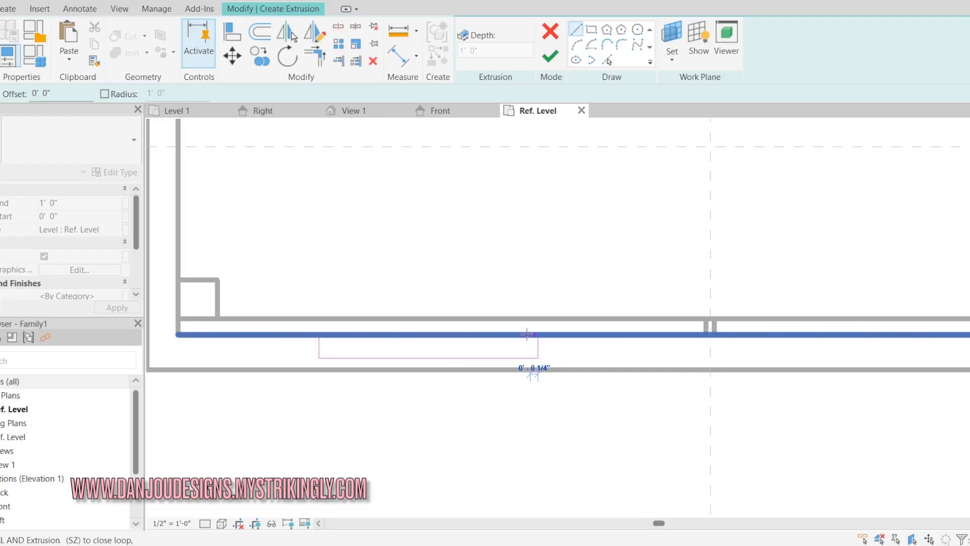
# Step: Draw the handle's inner recess about 53/128" deep to close the U-shaped profile, and finish the extrusion
pyautogui.click(524, 334)
pyautogui.scroll(2, 525, 336)
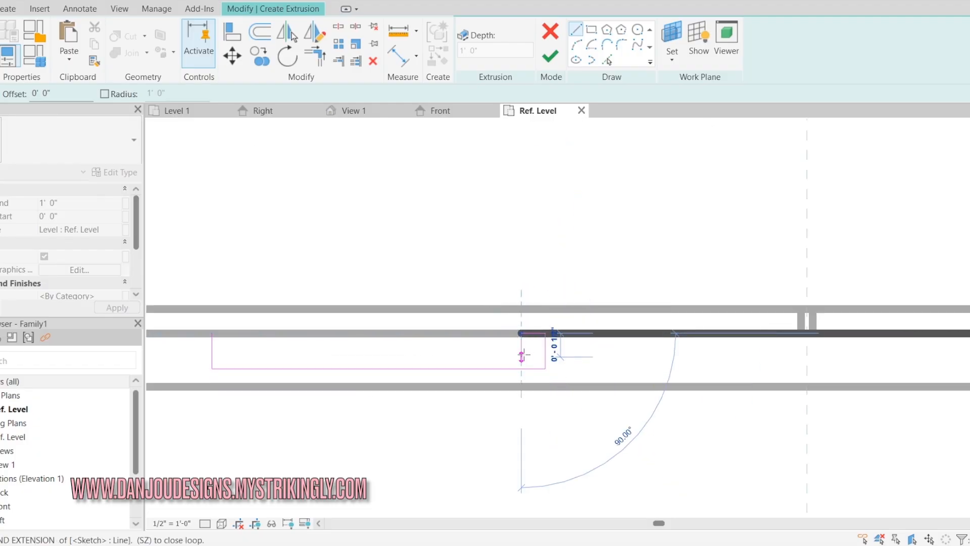
pyautogui.scroll(2, 522, 353)
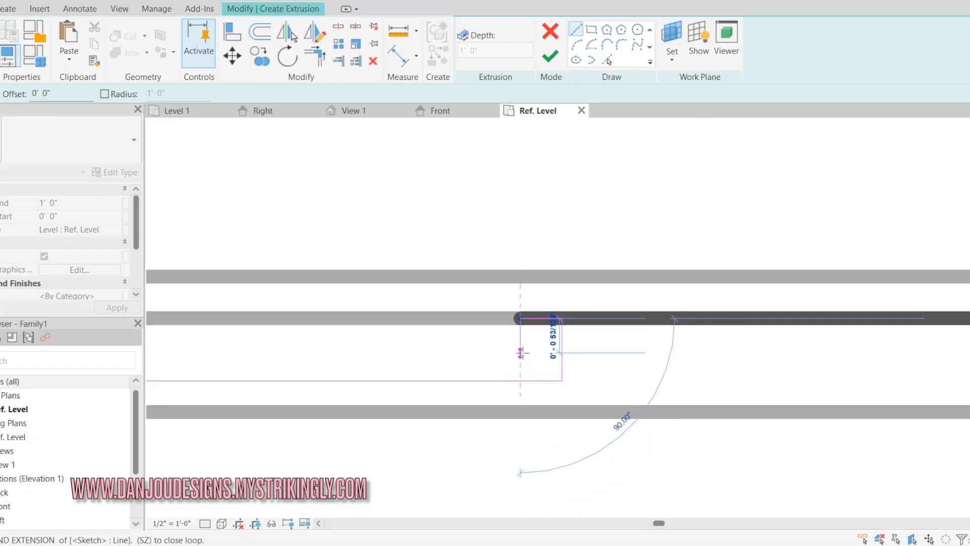
pyautogui.click(521, 352)
pyautogui.scroll(-4, 522, 353)
pyautogui.scroll(3, 334, 351)
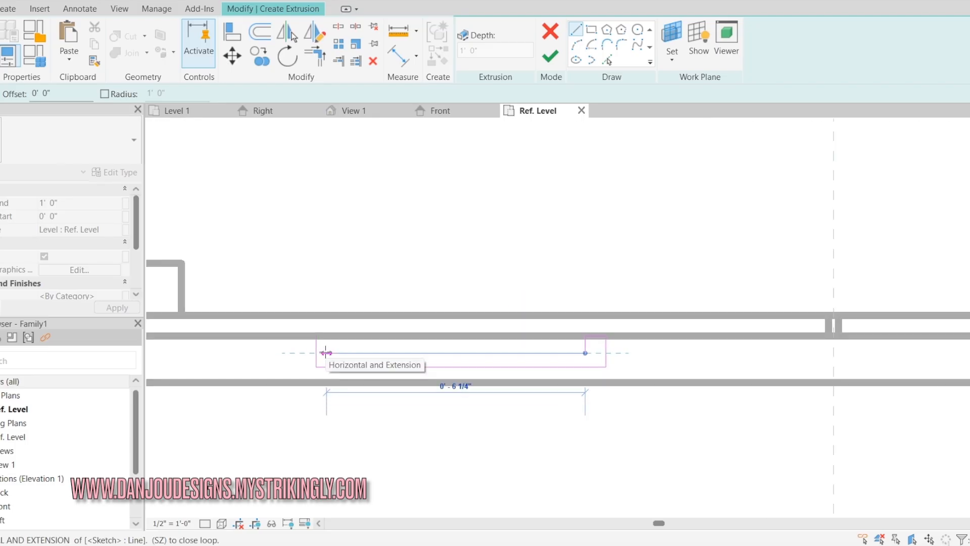
pyautogui.click(336, 353)
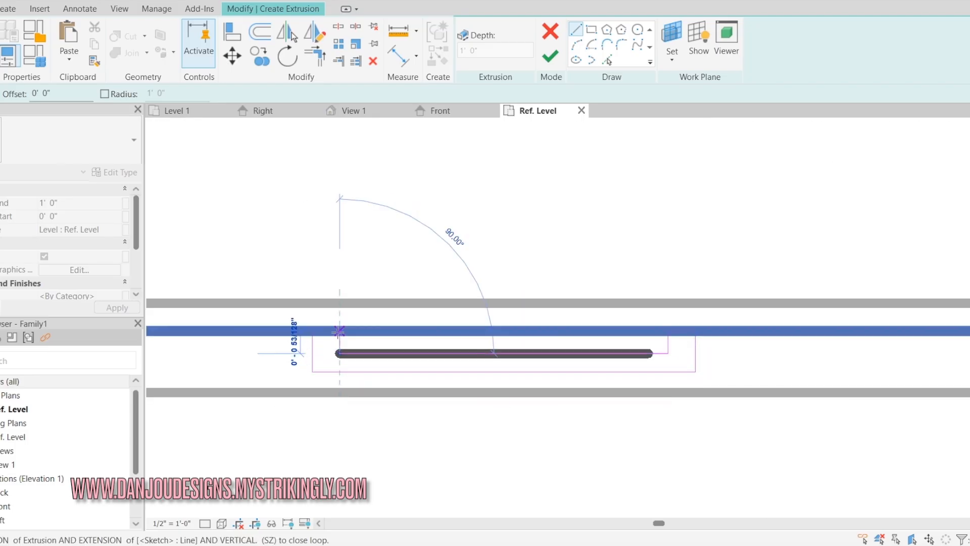
pyautogui.click(312, 331)
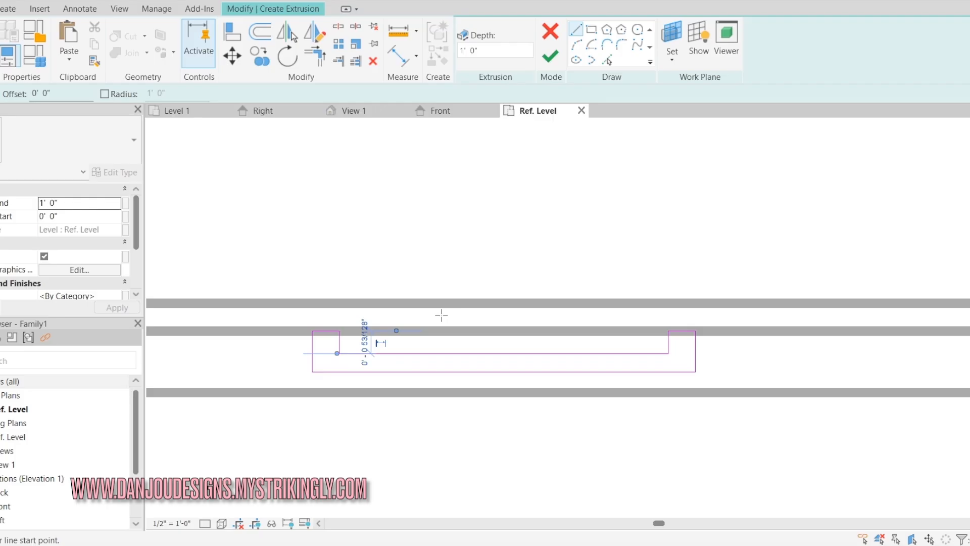
pyautogui.press('Escape')
pyautogui.scroll(-2, 454, 343)
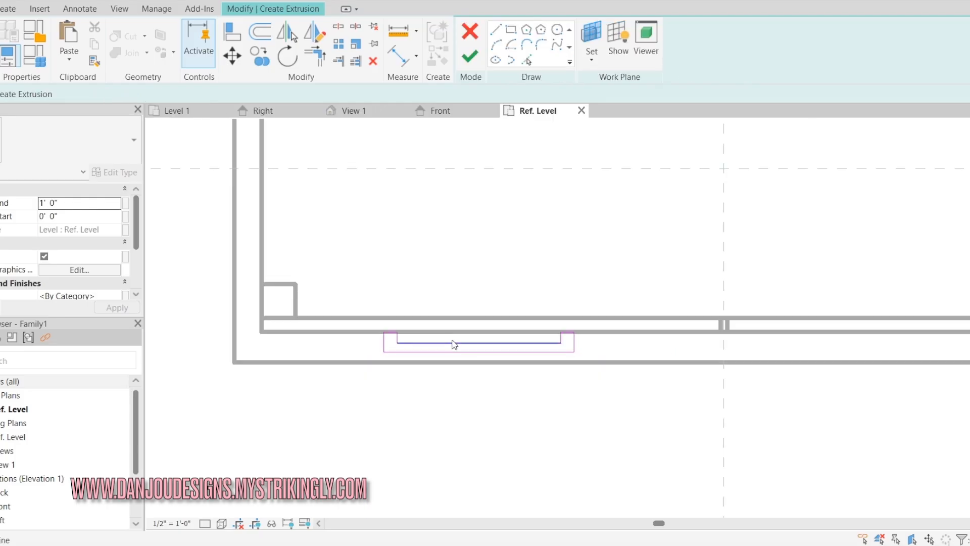
pyautogui.scroll(-2, 453, 343)
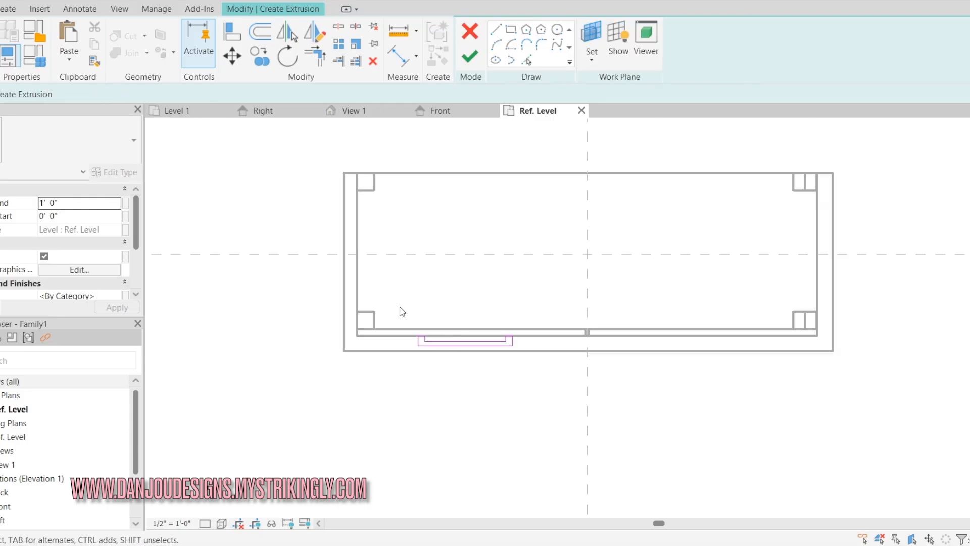
pyautogui.click(470, 56)
# Step: In the Front elevation, raise the handle extrusion's upper and lower faces to form a bar about 9/16" tall on the upper left drawer
pyautogui.click(440, 111)
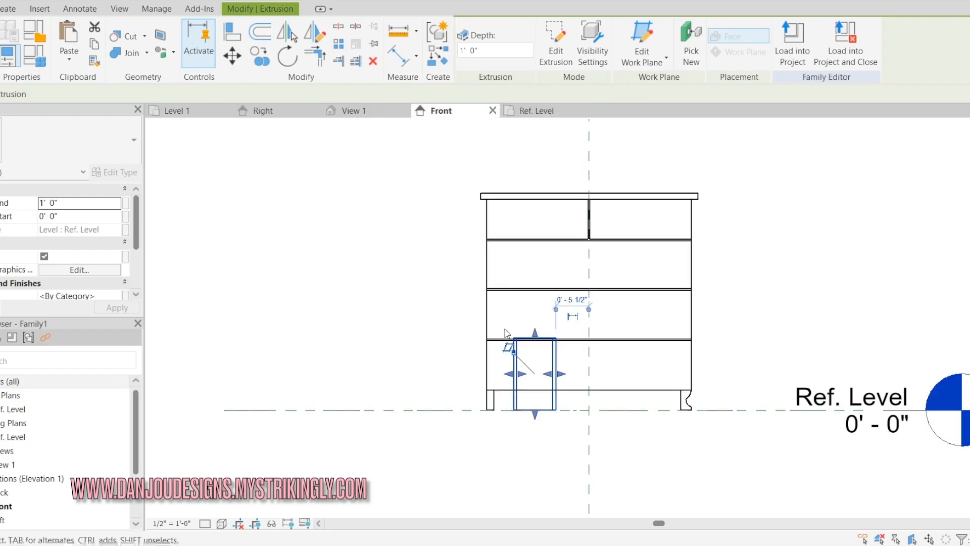
pyautogui.scroll(1, 533, 333)
pyautogui.moveTo(530, 331); pyautogui.dragTo(520, 175)
pyautogui.moveTo(531, 440); pyautogui.dragTo(499, 180)
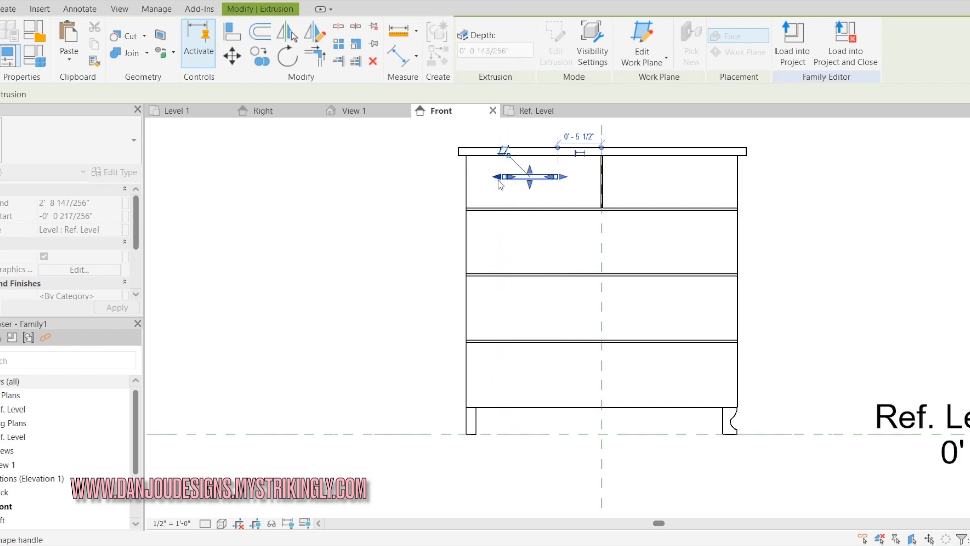
pyautogui.click(342, 217)
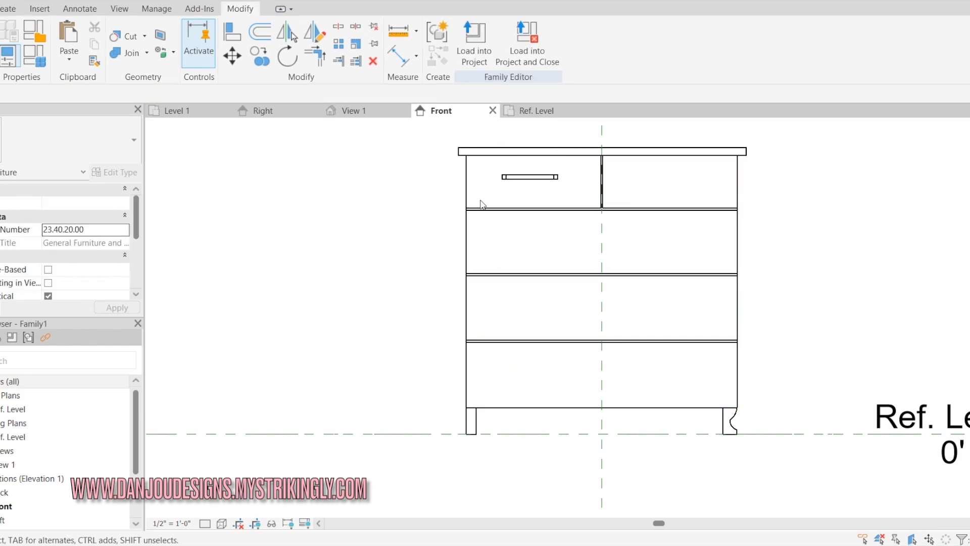
# Step: Copy the upper left drawer's handle onto each of the other drawer fronts, and check the dresser in 3D
pyautogui.click(544, 178)
pyautogui.keyDown('ctrl'); pyautogui.moveTo(543, 179); pyautogui.dragTo(571, 245); pyautogui.keyUp('ctrl')
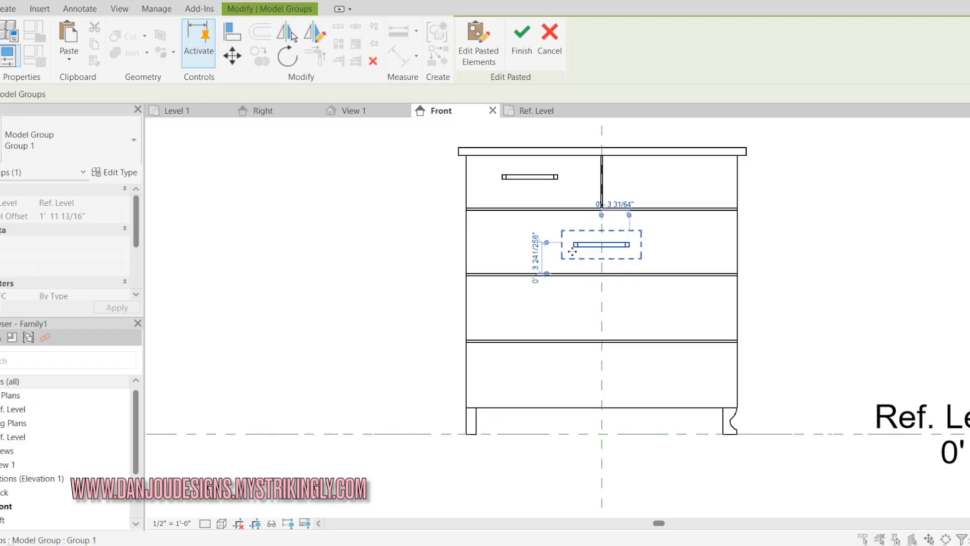
pyautogui.hotkey('ctrl', 'v')
pyautogui.click(573, 315)
pyautogui.hotkey('ctrl', 'v')
pyautogui.click(576, 371)
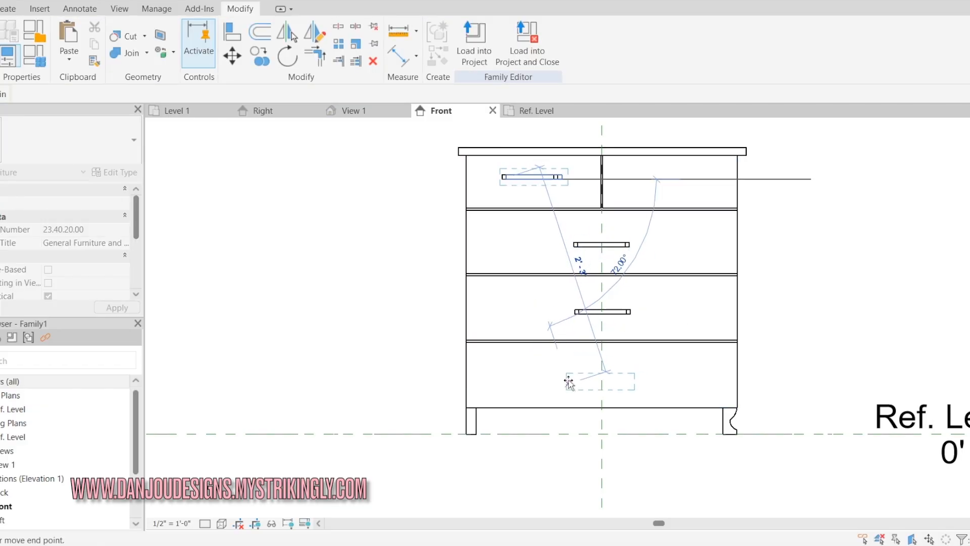
pyautogui.hotkey('ctrl', 'Tab')
pyautogui.scroll(2, 674, 224)
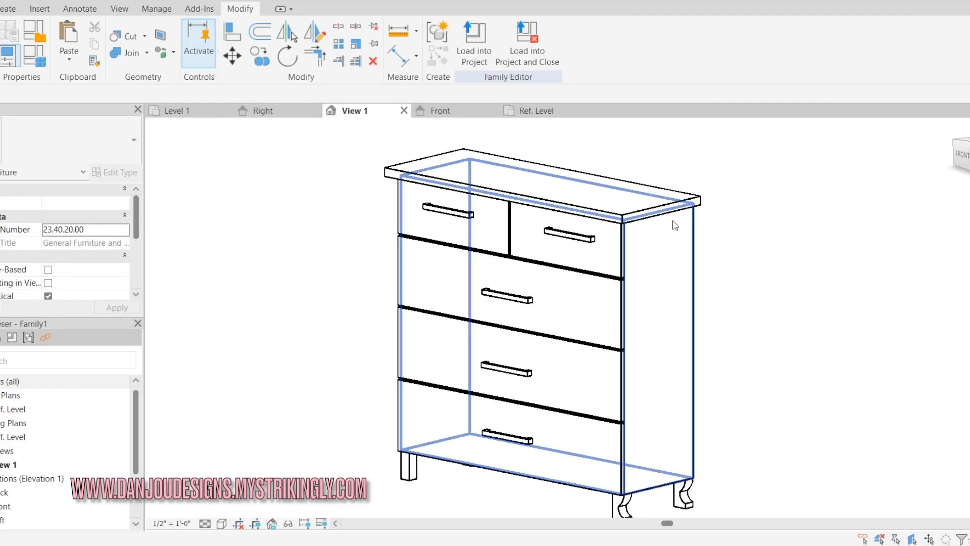
pyautogui.scroll(-3, 678, 223)
pyautogui.moveTo(955, 159); pyautogui.dragTo(347, 148)
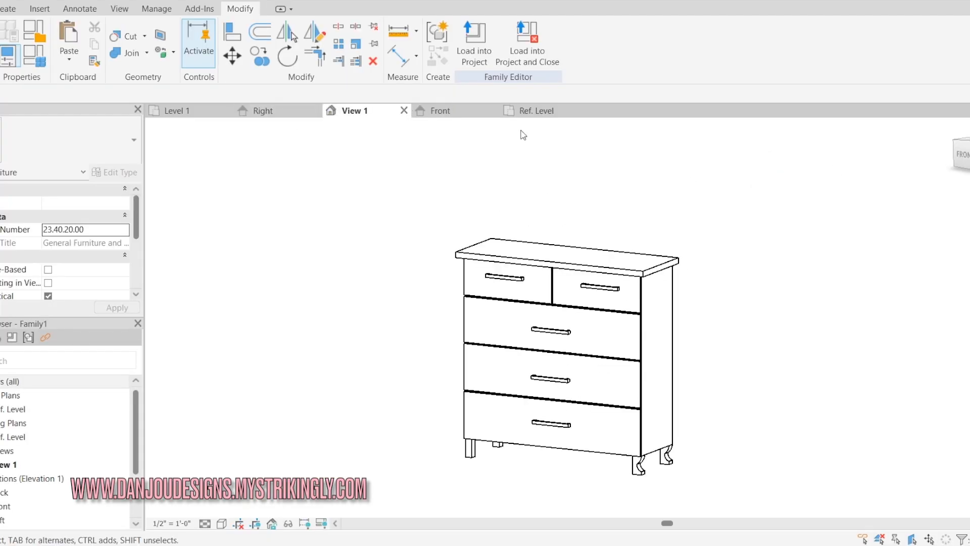
# Step: Start a sweep with a sketched path in the Ref. Level plan, using Level : Ref. Level as the work plane
pyautogui.click(532, 113)
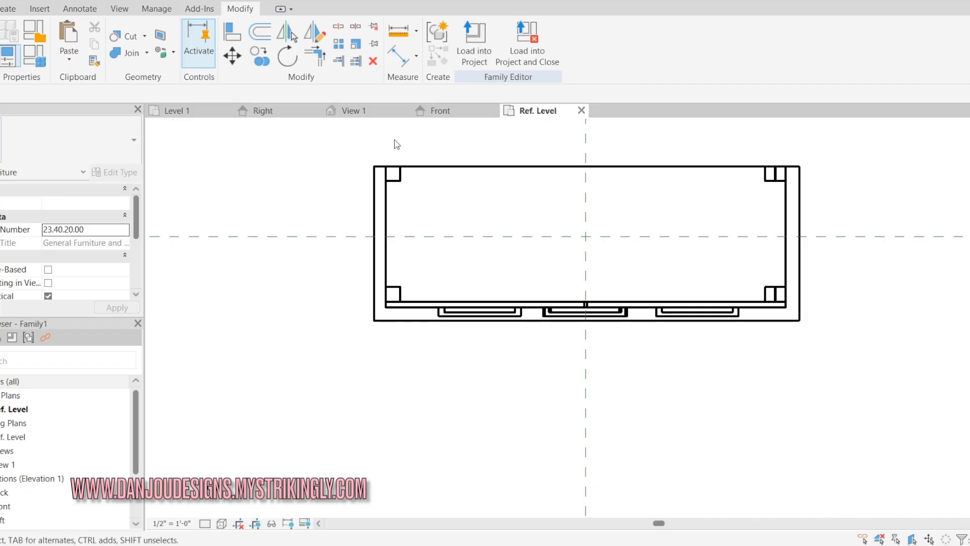
pyautogui.click(8, 9)
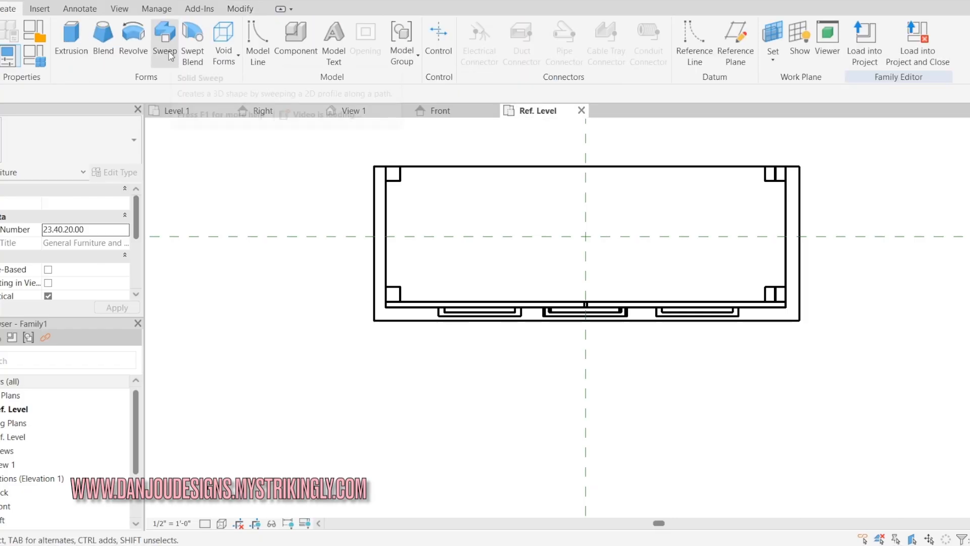
pyautogui.click(165, 46)
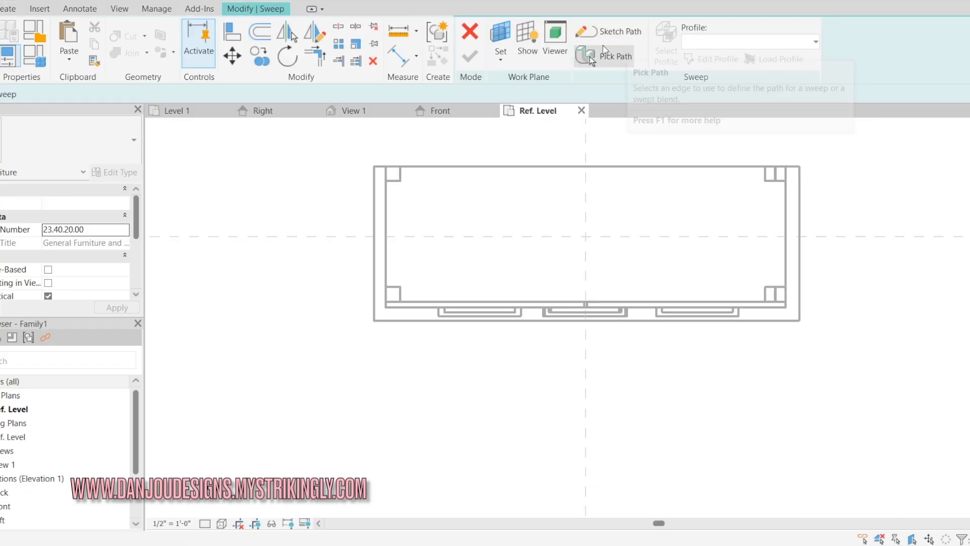
pyautogui.click(609, 32)
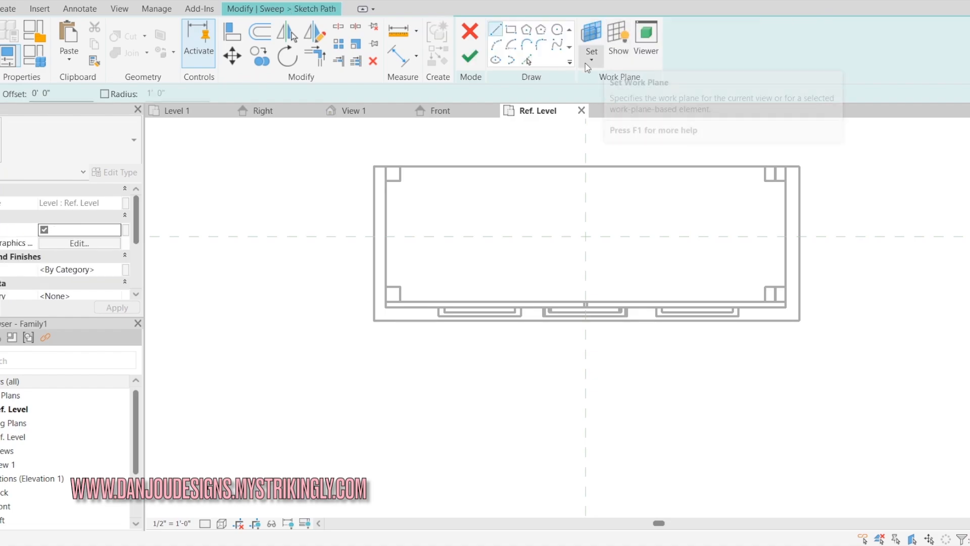
pyautogui.click(591, 56)
pyautogui.click(600, 85)
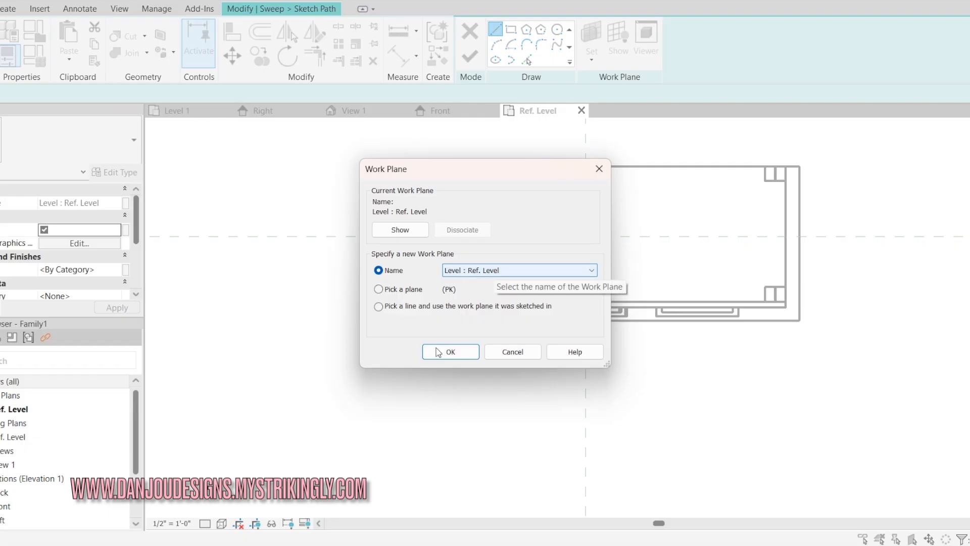
pyautogui.click(438, 352)
# Step: Trace the dresser top's full rectangular outline as the sweep path and finish the path
pyautogui.click(373, 166)
pyautogui.click(373, 166)
pyautogui.click(799, 320)
pyautogui.click(799, 165)
pyautogui.click(357, 174)
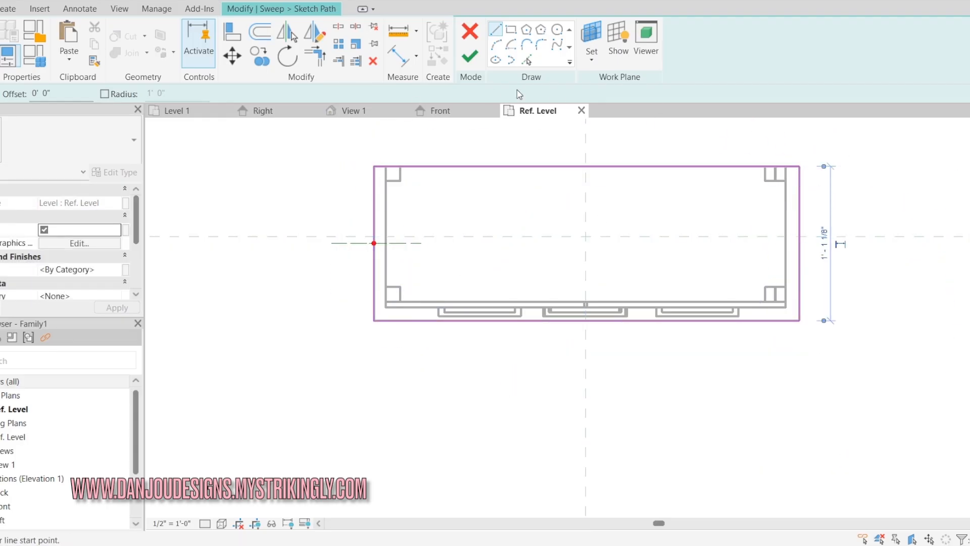
pyautogui.click(470, 57)
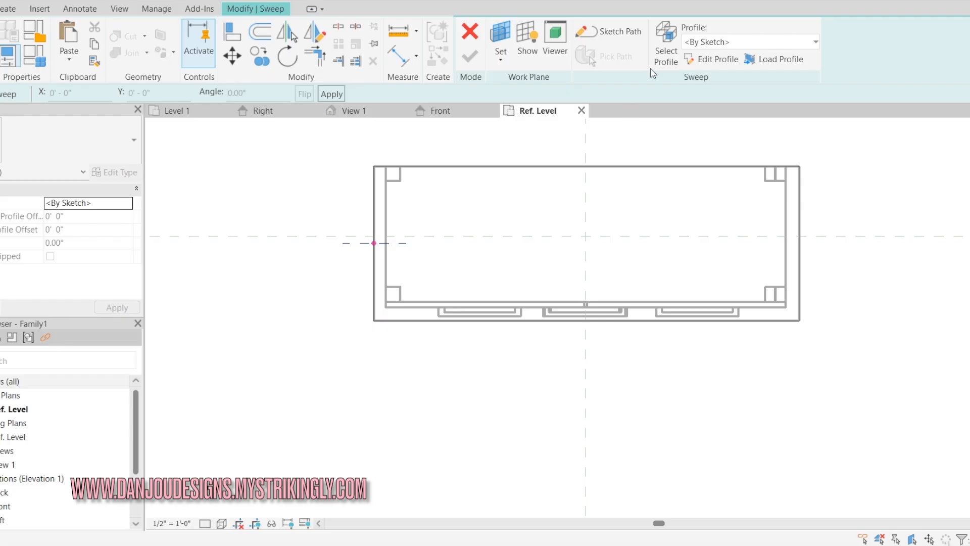
# Step: Edit the sweep profile in the Front elevation, drawing a 1" vertical line along the top's end and a 3/4" horizontal line outward from its upper corner
pyautogui.click(717, 62)
pyautogui.click(629, 187)
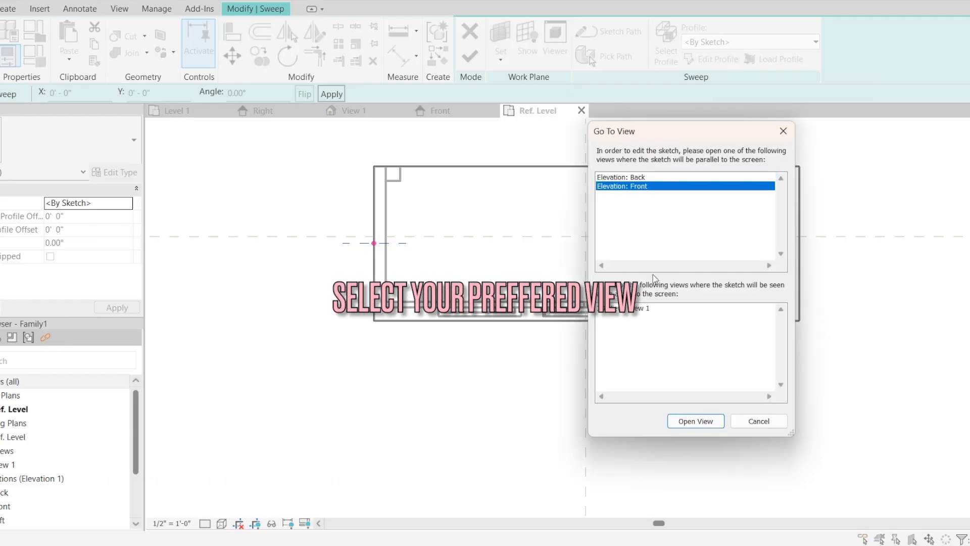
pyautogui.click(701, 426)
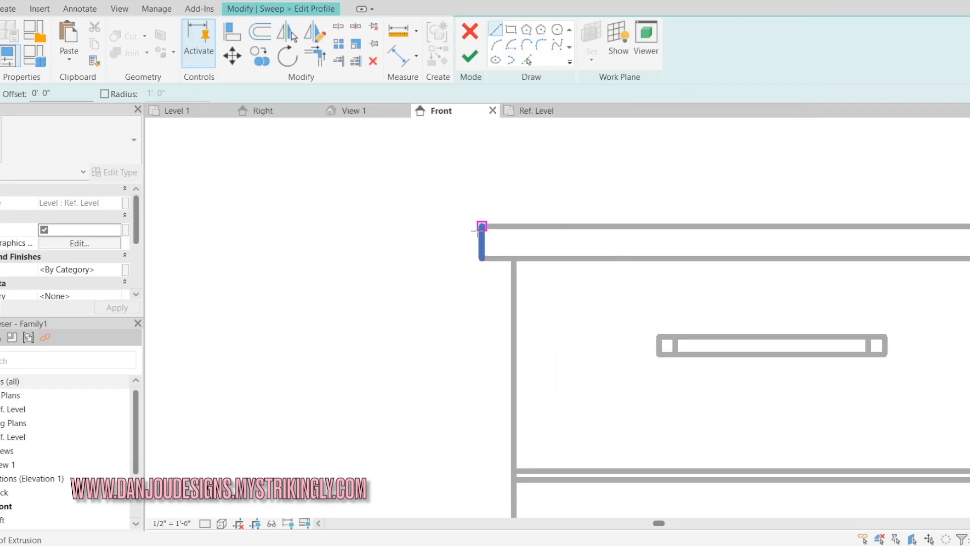
pyautogui.scroll(2, 492, 257)
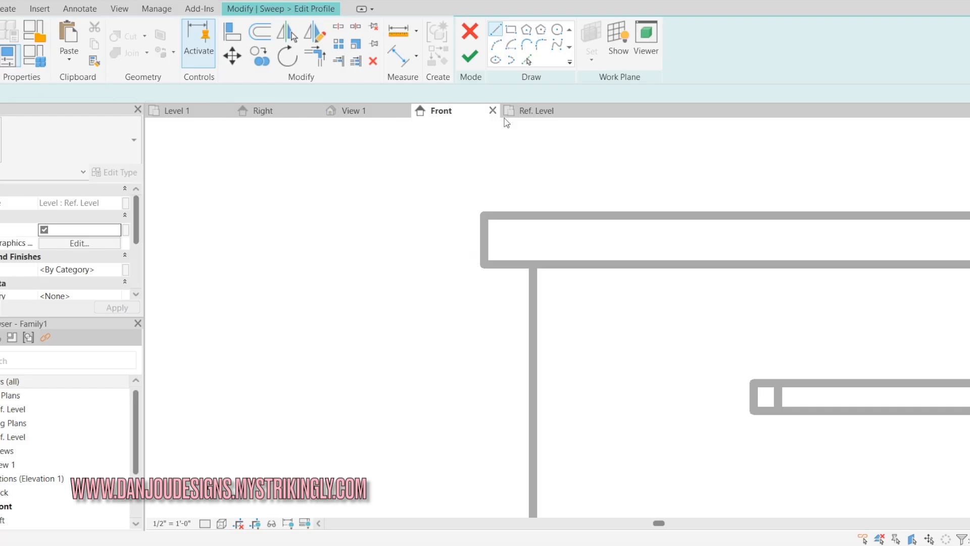
pyautogui.click(484, 264)
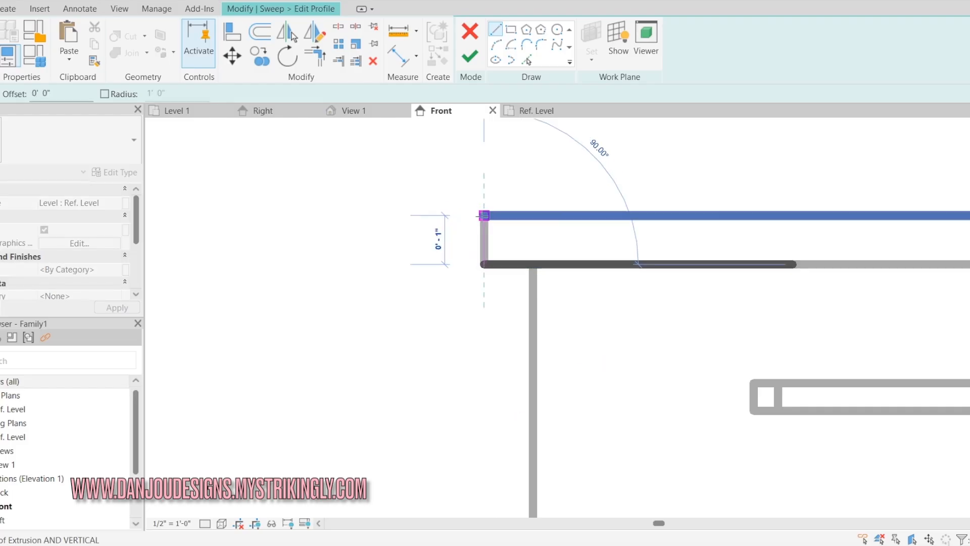
pyautogui.click(484, 215)
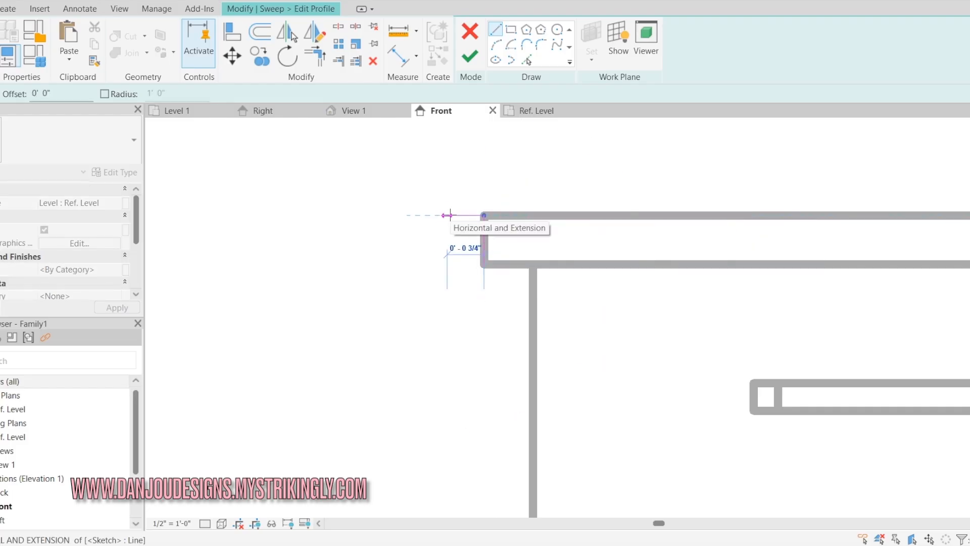
pyautogui.click(449, 215)
pyautogui.scroll(2, 448, 216)
# Step: Close the moulding profile with an outward-bulging arc and a second arc of about 121/256" radius, and finish the sweep
pyautogui.click(495, 45)
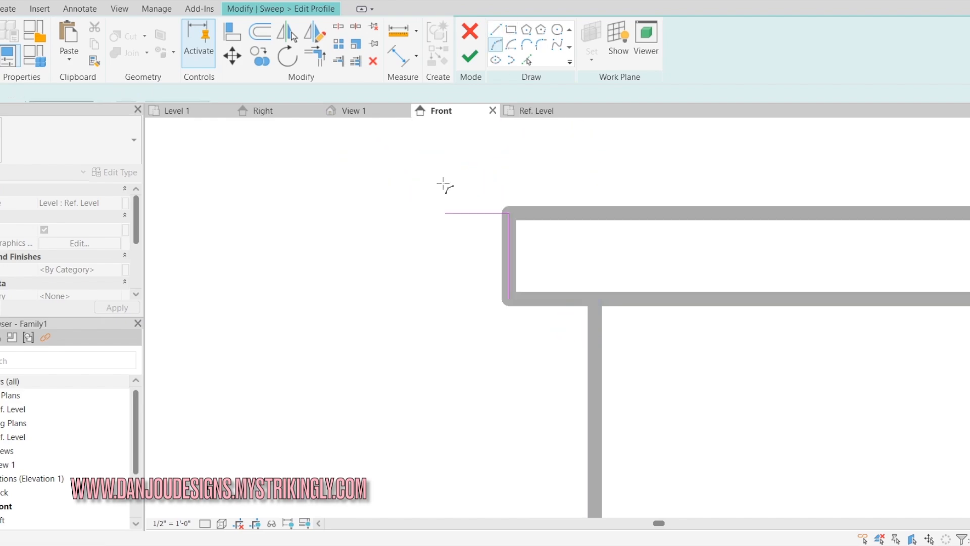
pyautogui.click(478, 259)
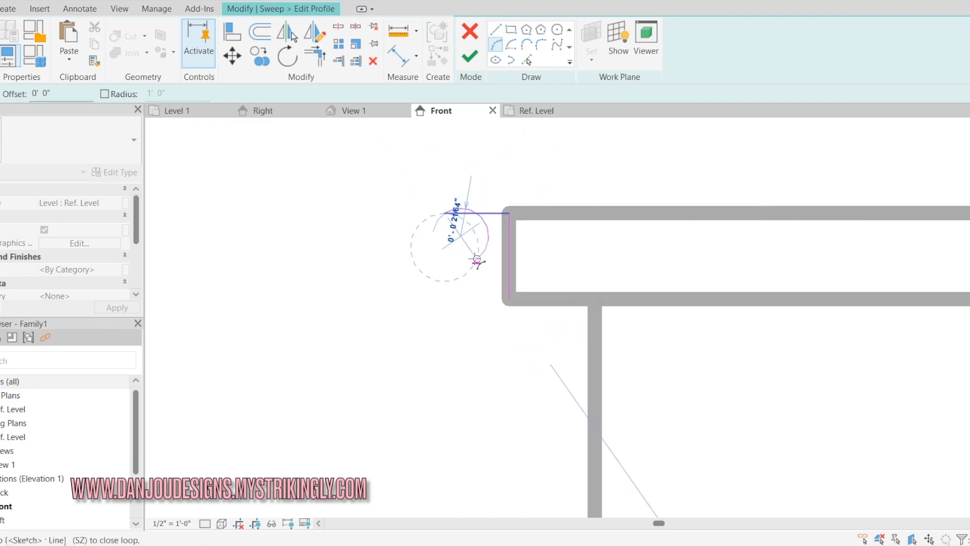
pyautogui.click(460, 256)
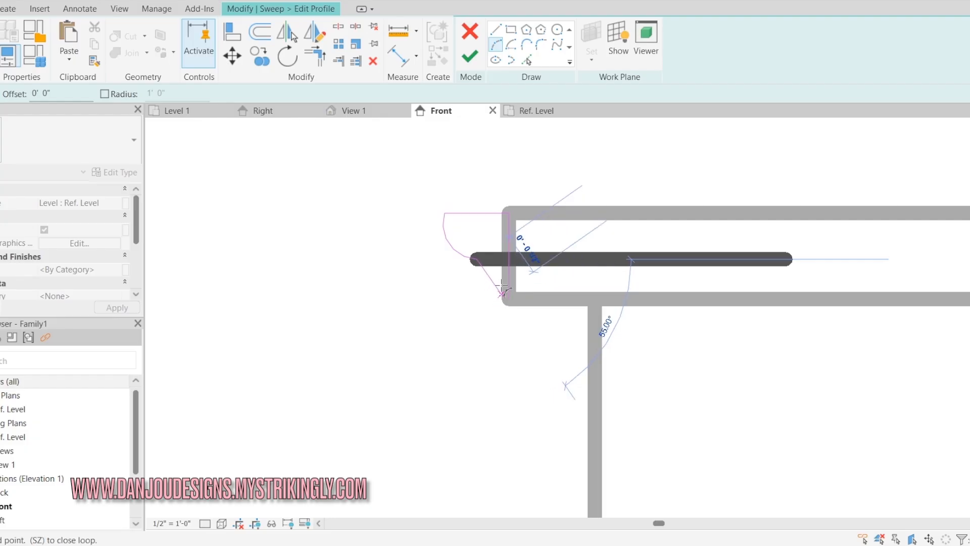
pyautogui.click(509, 299)
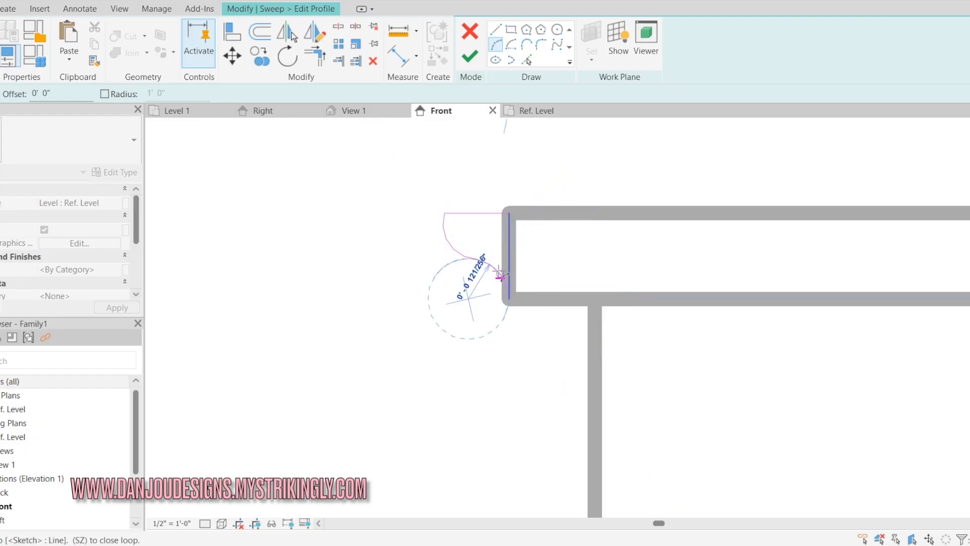
pyautogui.click(495, 274)
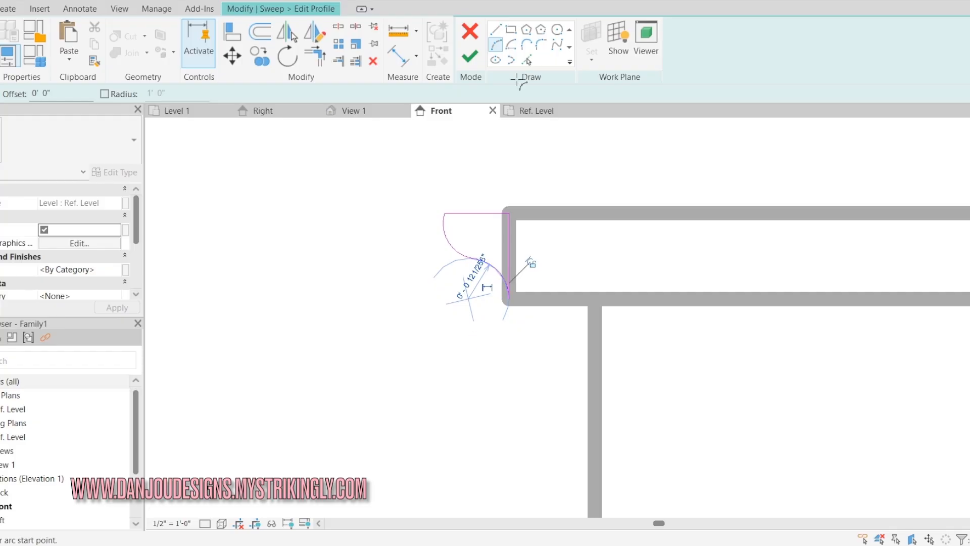
pyautogui.click(469, 57)
pyautogui.click(470, 57)
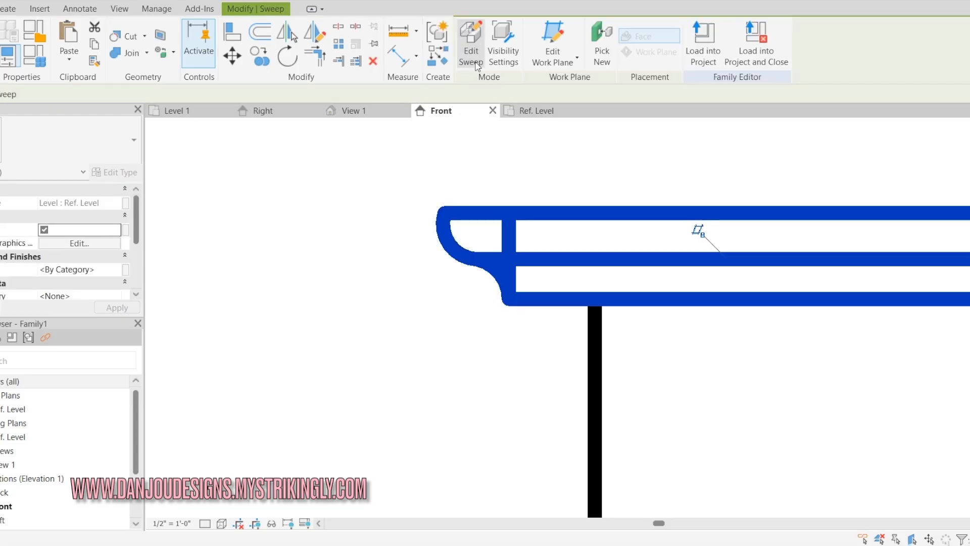
# Step: Examine the moulding around the dresser top's edges and corners in 3D
pyautogui.click(382, 111)
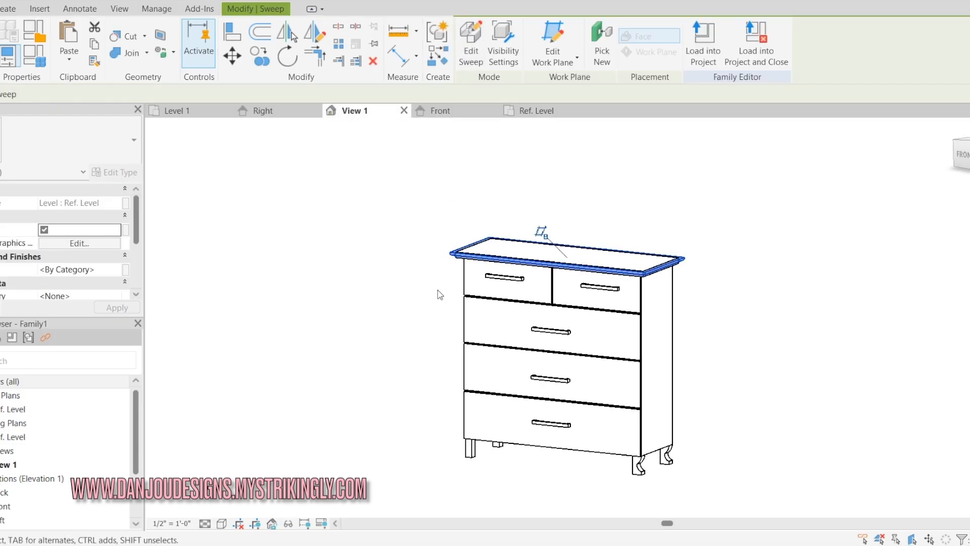
pyautogui.press('Escape')
pyautogui.scroll(5, 700, 275)
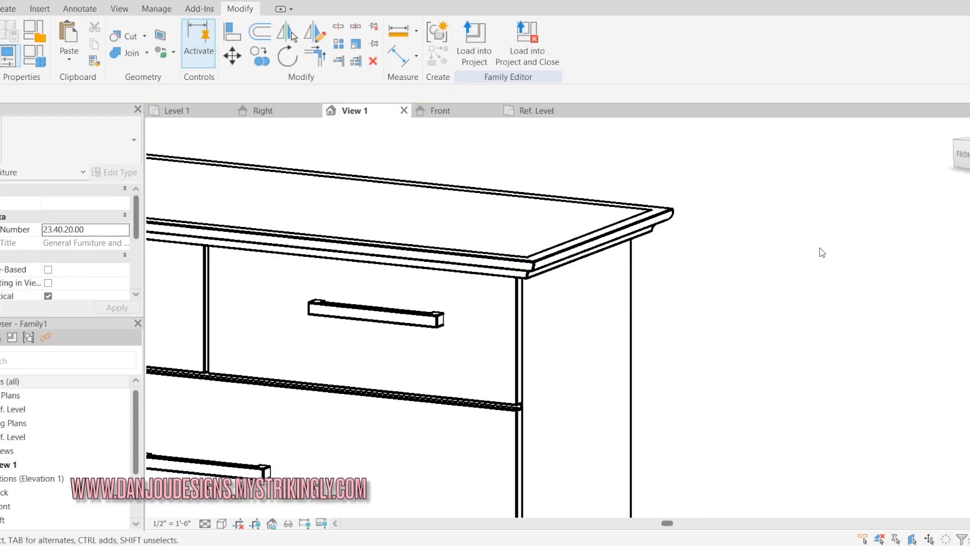
pyautogui.moveTo(966, 166); pyautogui.dragTo(911, 182)
pyautogui.scroll(-6, 174, 210)
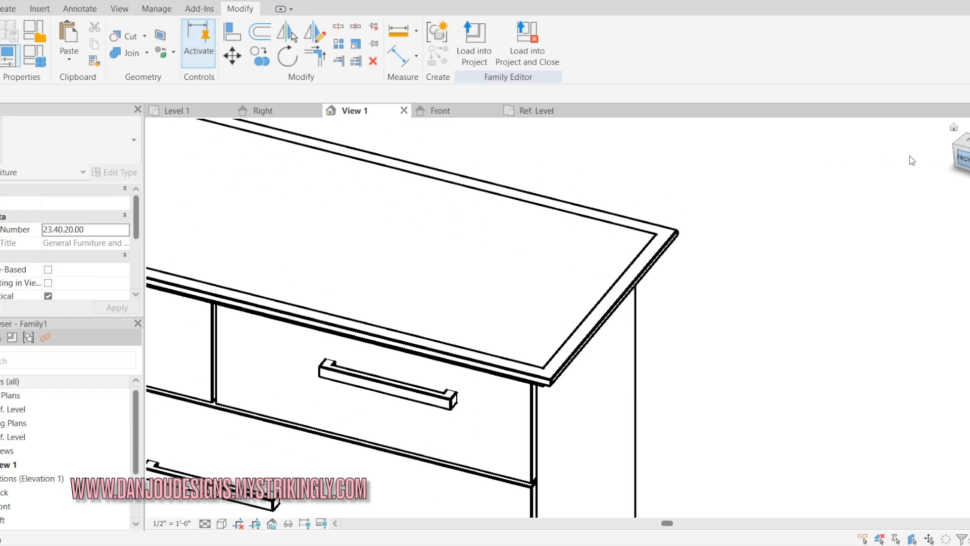
pyautogui.scroll(6, 338, 207)
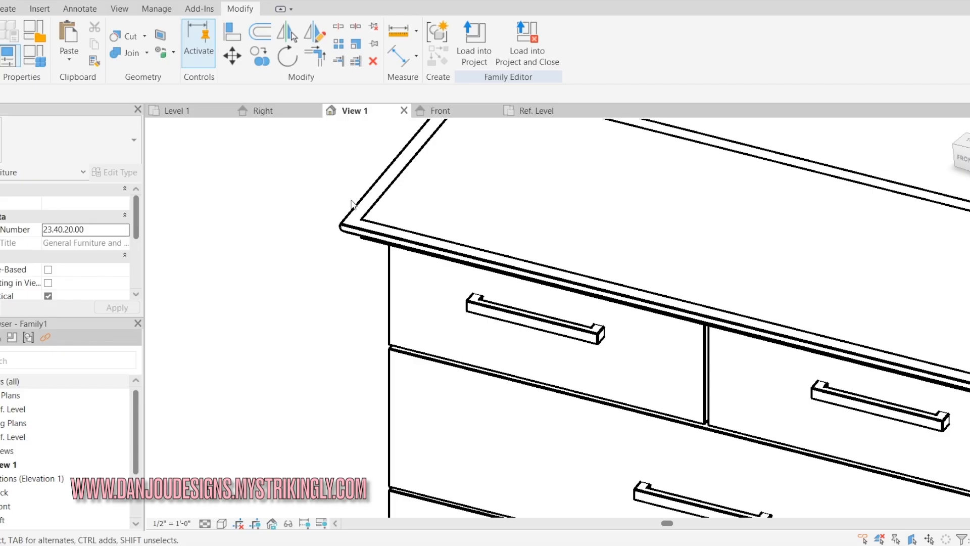
pyautogui.scroll(-8, 542, 288)
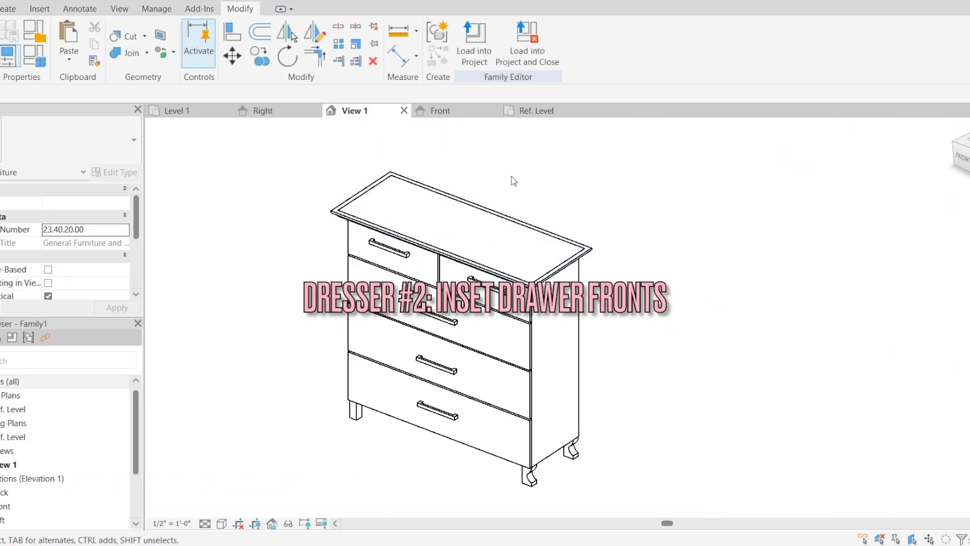
# Step: Remove the drawer fronts and handles from the dresser, keeping the body, legs and top moulding
pyautogui.click(446, 109)
pyautogui.scroll(-6, 609, 228)
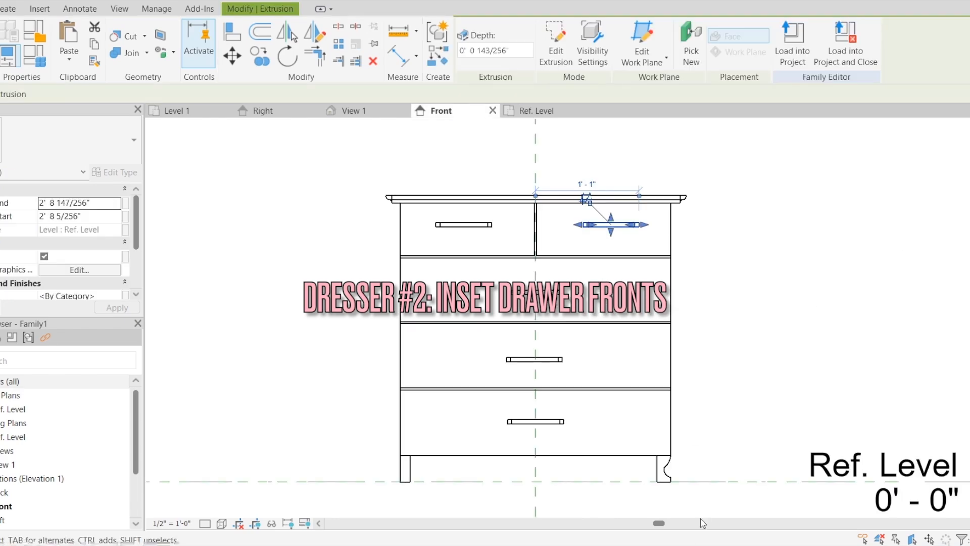
pyautogui.click(728, 253)
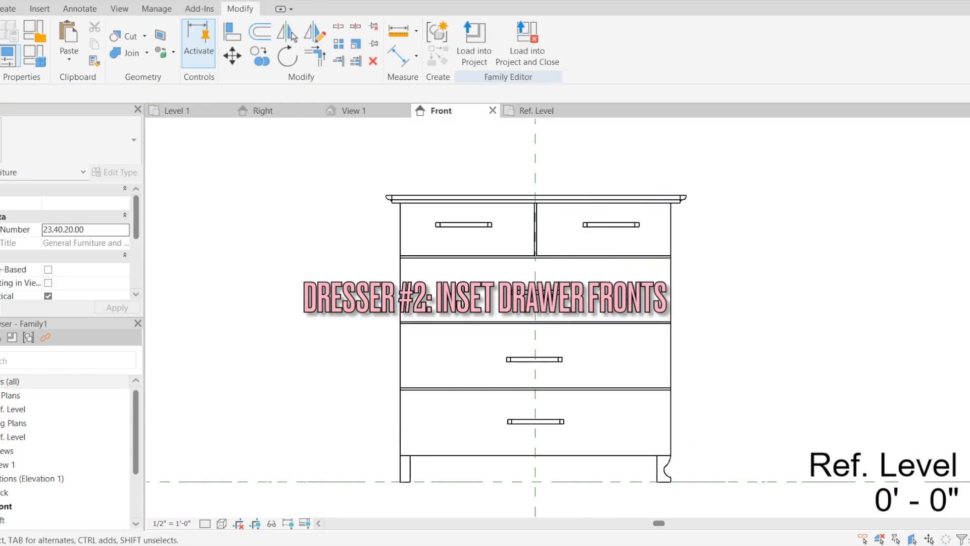
pyautogui.scroll(4, 626, 268)
pyautogui.scroll(-4, 619, 222)
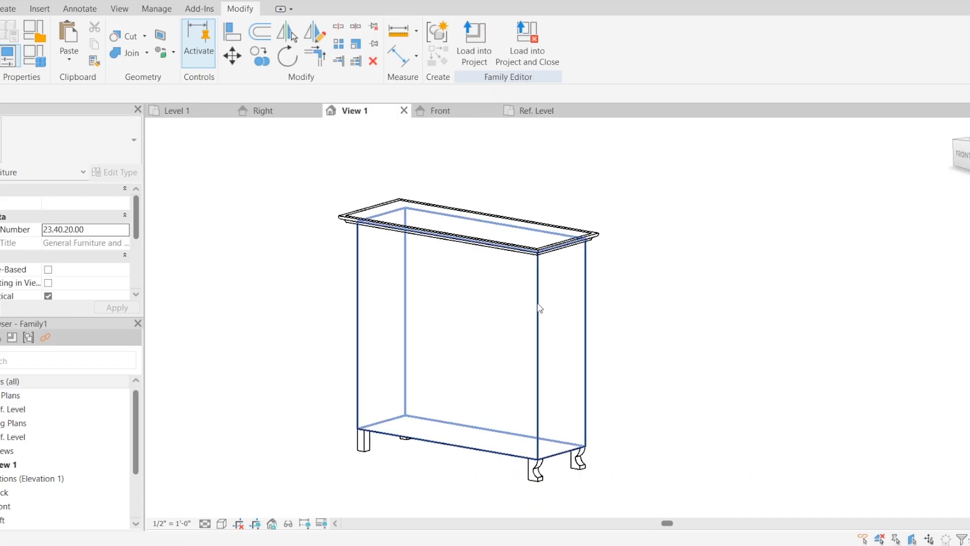
# Step: Start a void extrusion in the Front elevation and draw a rectangle covering the dresser body's entire front face
pyautogui.click(532, 373)
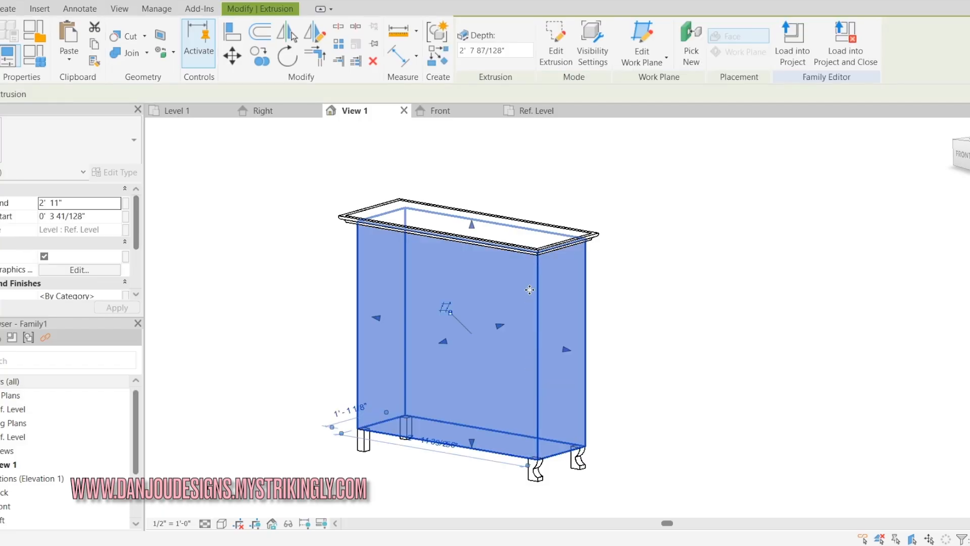
pyautogui.click(461, 112)
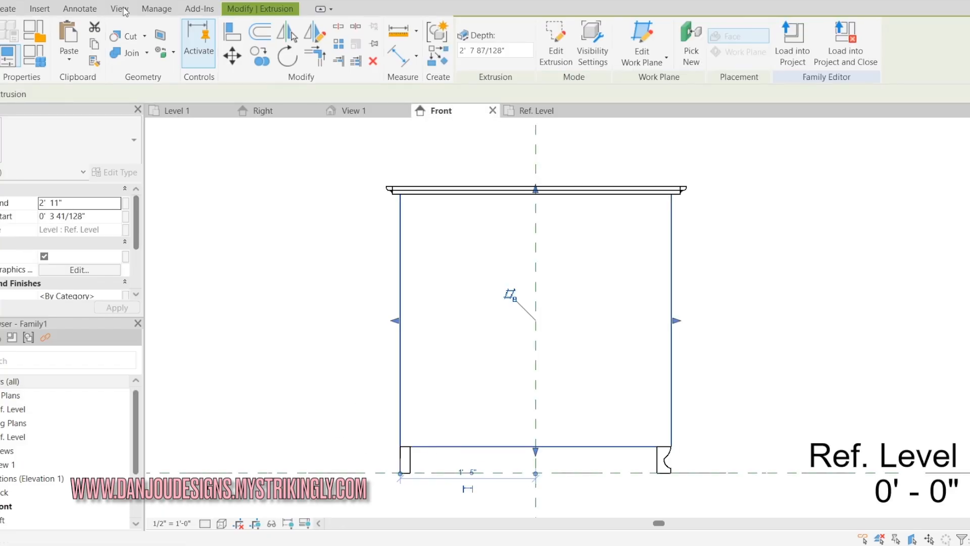
pyautogui.click(5, 8)
pyautogui.click(223, 56)
pyautogui.click(243, 92)
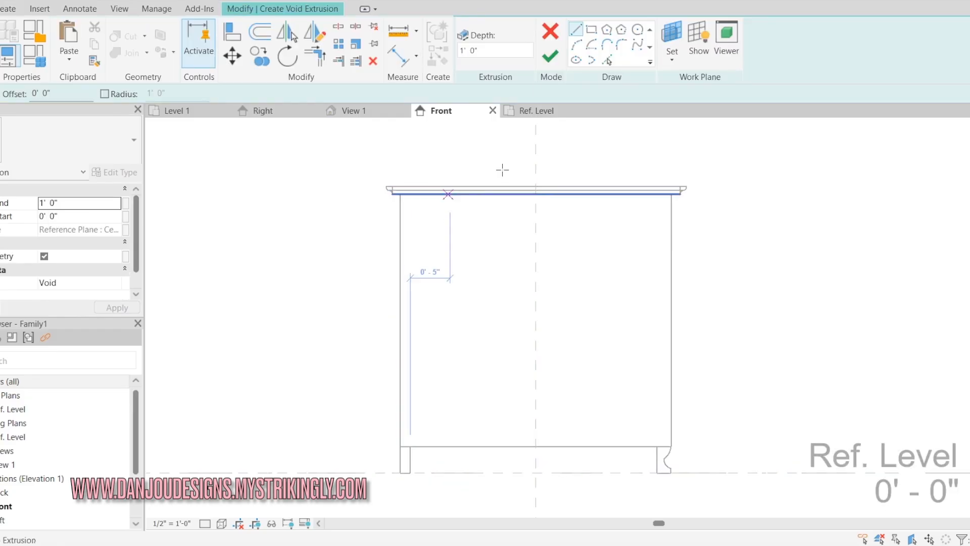
pyautogui.click(671, 194)
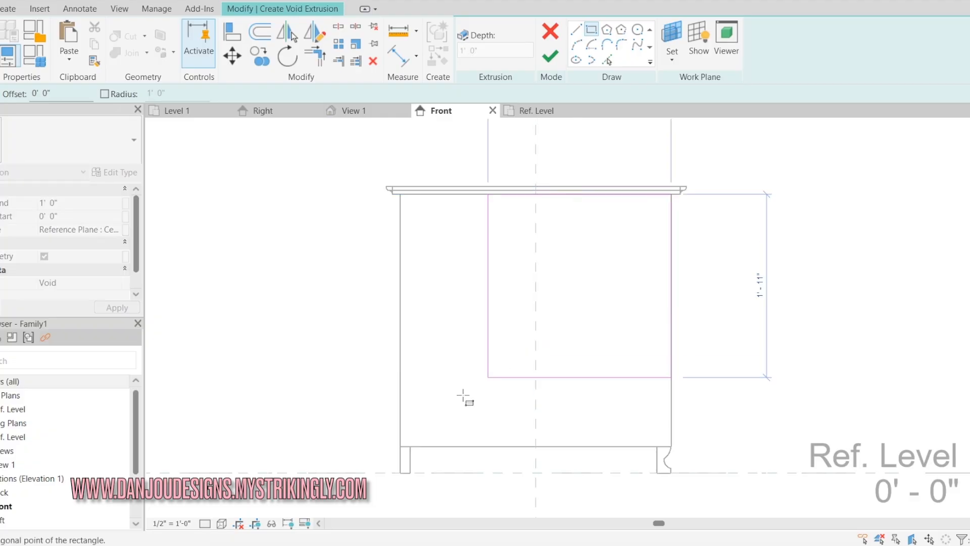
pyautogui.click(400, 446)
# Step: Lower the void rectangle's upper edge until the rectangle is 2'-6 87/128" tall
pyautogui.press('Escape')
pyautogui.click(503, 195)
pyautogui.press('Down')
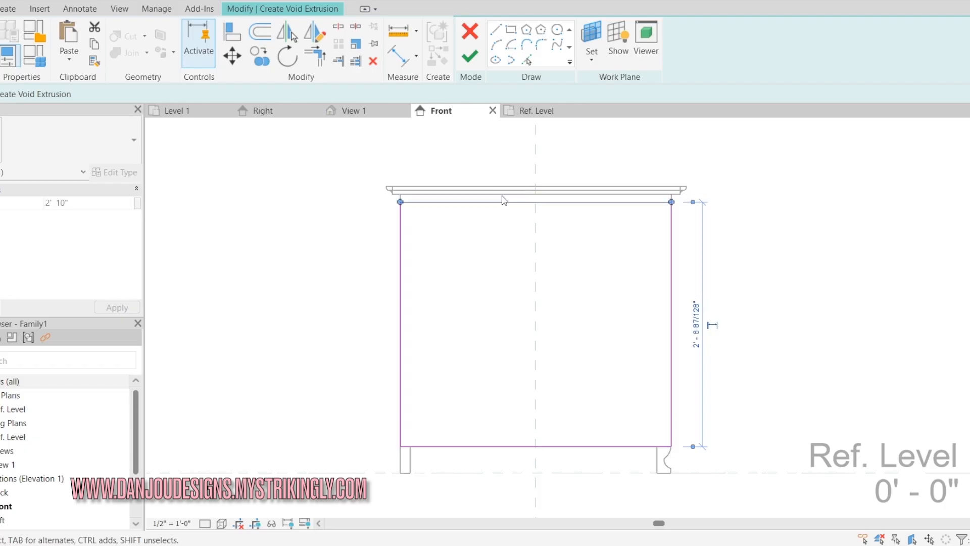
# Step: Move the void rectangle's remaining three edges inward to 2'-8" wide by 2'-5 87/128" tall, and finish the void extrusion
pyautogui.click(671, 282)
pyautogui.press('Left')
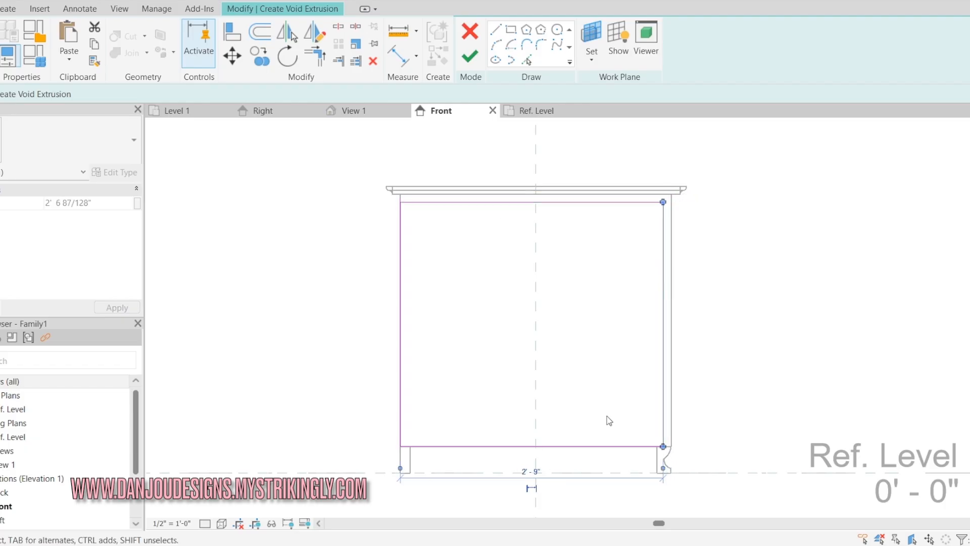
pyautogui.click(609, 446)
pyautogui.press('Up')
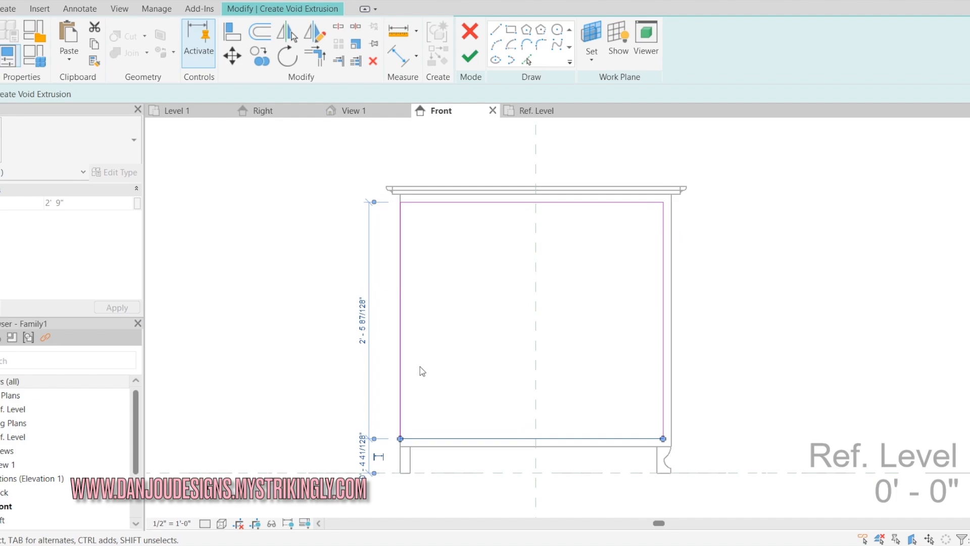
pyautogui.click(401, 360)
pyautogui.press('Right')
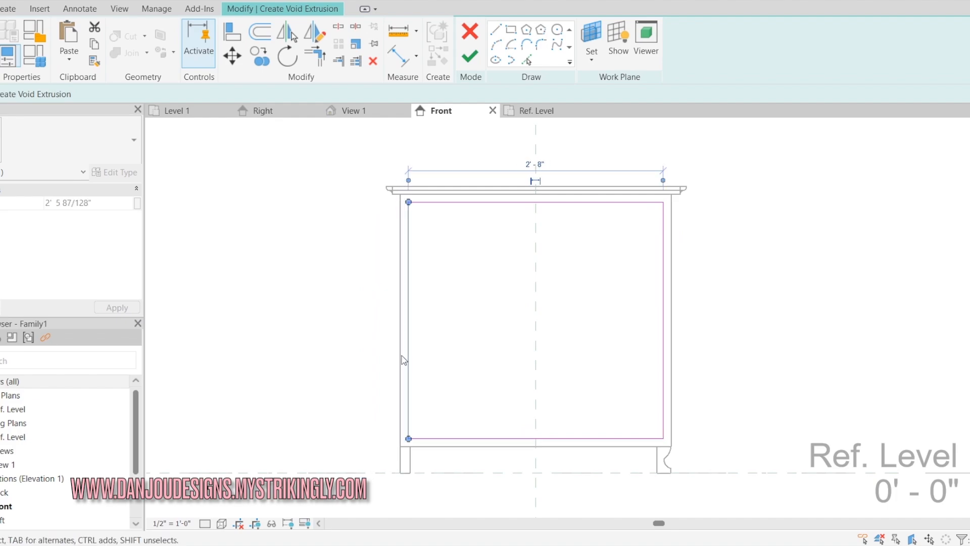
pyautogui.click(377, 321)
pyautogui.click(469, 60)
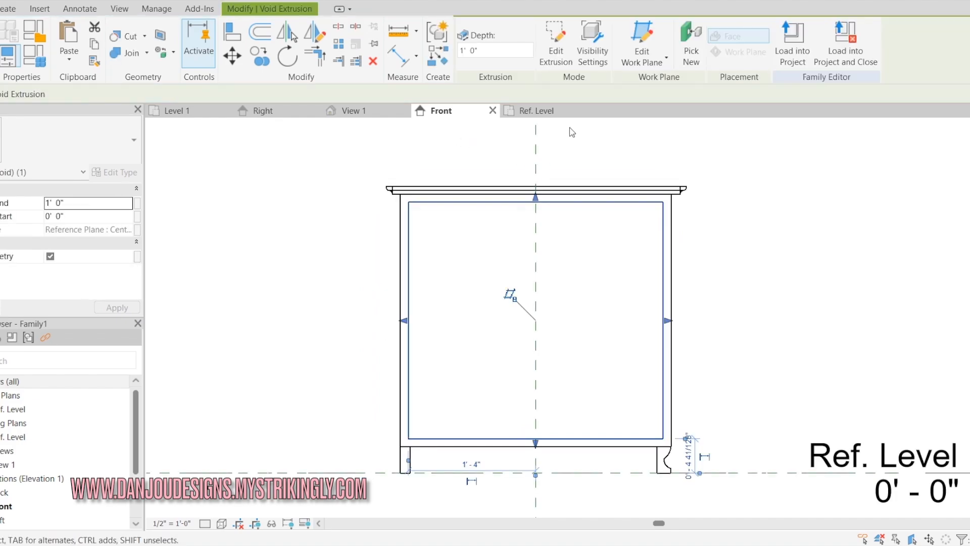
# Step: In the Right elevation, stretch the void from the body's front face to a start of -0' 5 13/32" near the back, and check it in 3D
pyautogui.click(260, 110)
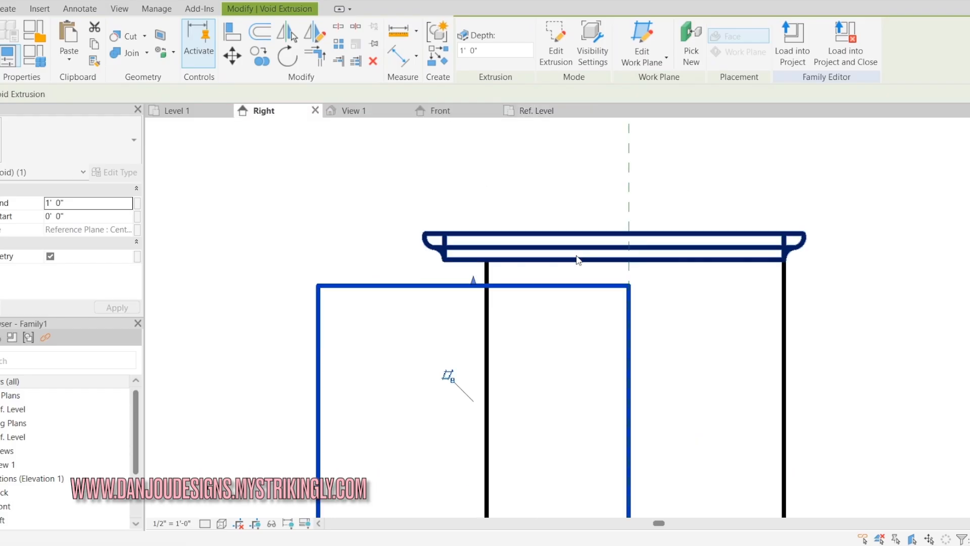
pyautogui.scroll(-5, 422, 159)
pyautogui.scroll(3, 479, 288)
pyautogui.moveTo(467, 267); pyautogui.dragTo(505, 260)
pyautogui.scroll(3, 515, 272)
pyautogui.scroll(3, 515, 272)
pyautogui.scroll(-5, 468, 260)
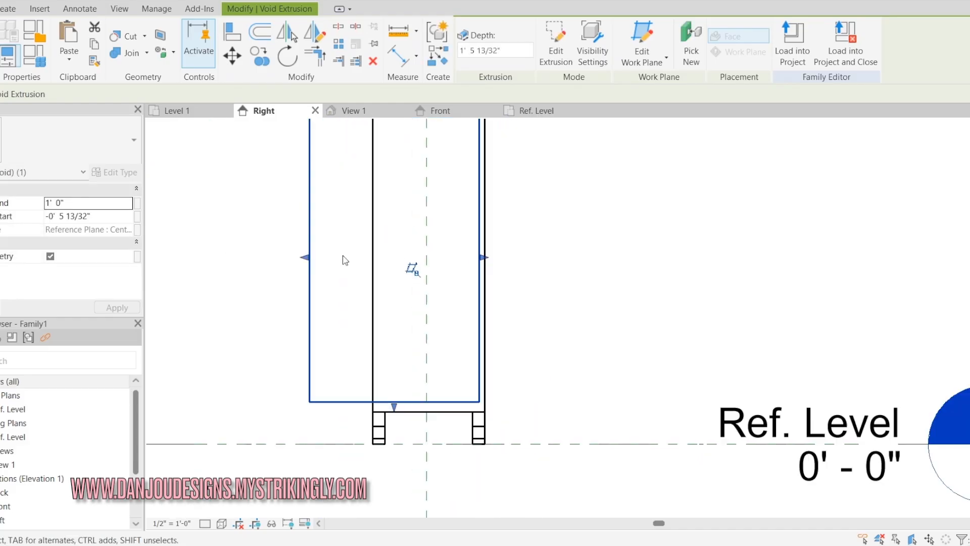
pyautogui.moveTo(310, 260); pyautogui.dragTo(368, 269)
pyautogui.click(524, 183)
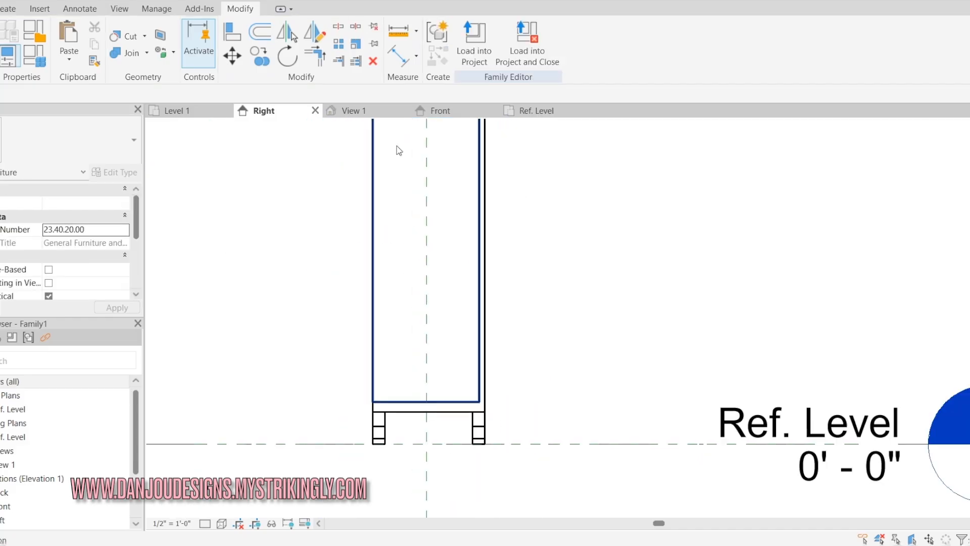
pyautogui.click(339, 114)
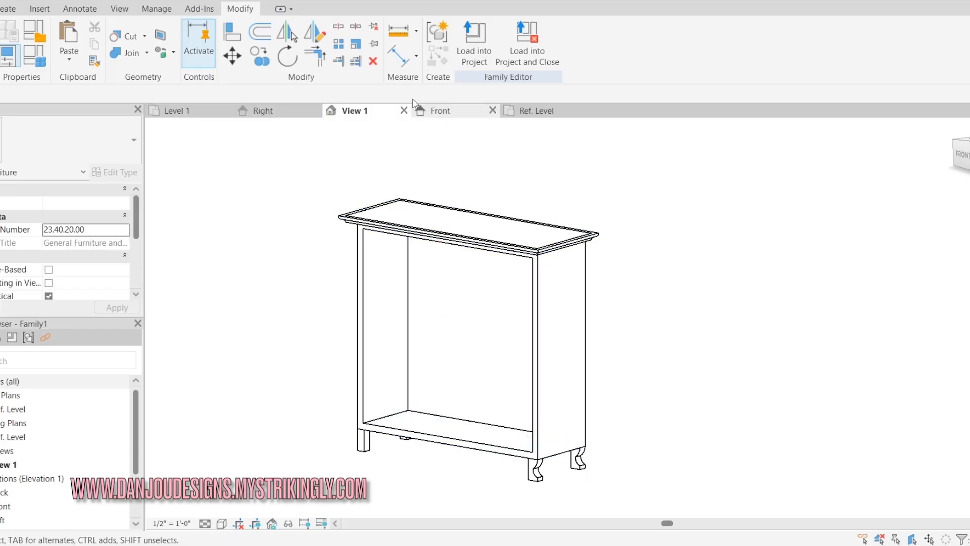
# Step: Start a solid extrusion in the Front elevation and sketch stacked 2'-8" wide drawer-front rectangles, about 7" tall, from the opening's upper edge down
pyautogui.click(476, 112)
pyautogui.click(8, 9)
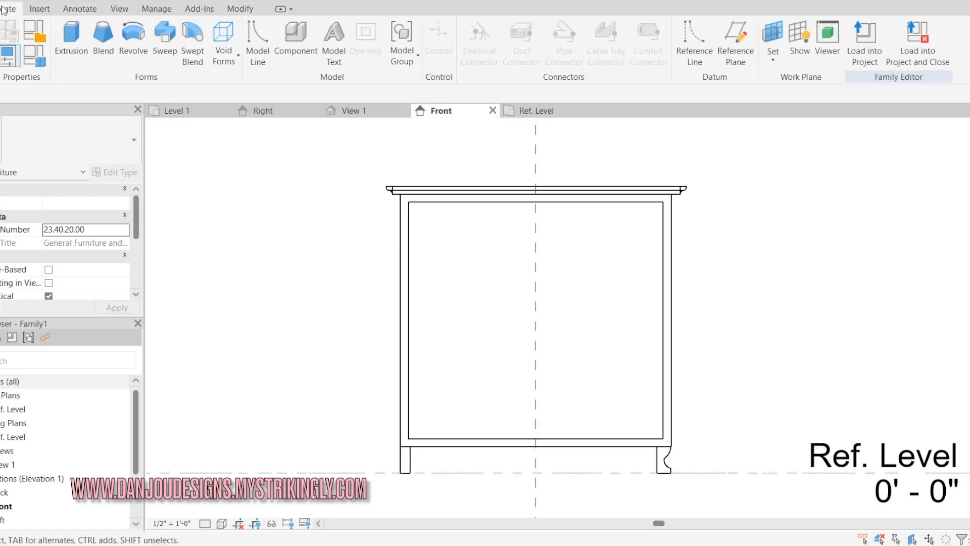
pyautogui.click(72, 38)
pyautogui.click(408, 202)
pyautogui.click(664, 258)
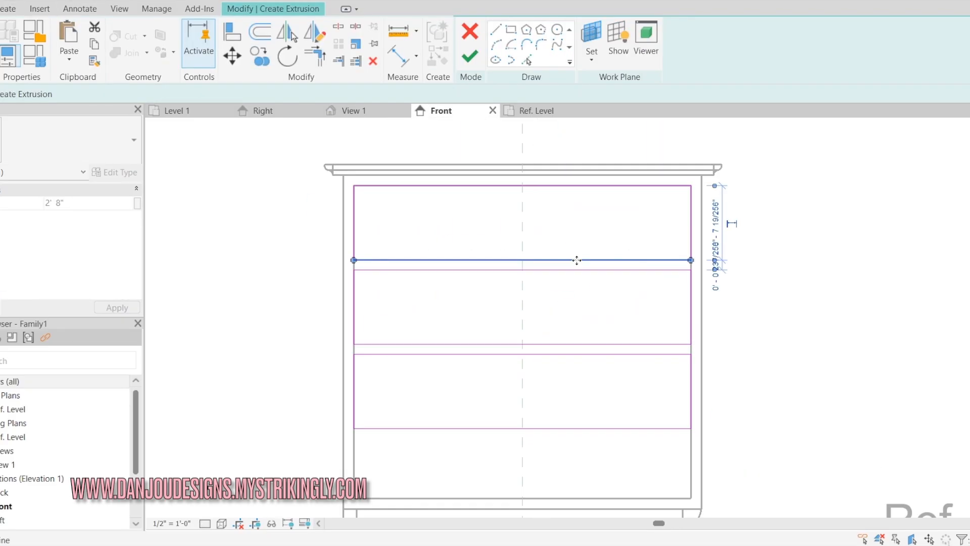
# Step: Shift the horizontal edges of the three drawer rectangles to narrow the gap between the upper two and make room for a fourth
pyautogui.moveTo(576, 260)
pyautogui.mouseDown()
pyautogui.moveTo(574, 238)
pyautogui.moveTo(581, 249)
pyautogui.moveTo(566, 279)
pyautogui.mouseUp()
pyautogui.moveTo(565, 346)
pyautogui.mouseDown()
pyautogui.moveTo(581, 329)
pyautogui.moveTo(585, 336)
pyautogui.mouseUp()
pyautogui.click(565, 353)
pyautogui.moveTo(569, 427); pyautogui.dragTo(576, 403)
# Step: Copy the third drawer rectangle below itself and align the copy's lower edge with the bottom of the opening
pyautogui.moveTo(309, 318)
pyautogui.mouseDown()
pyautogui.moveTo(411, 359)
pyautogui.moveTo(476, 409)
pyautogui.moveTo(519, 489)
pyautogui.mouseUp()
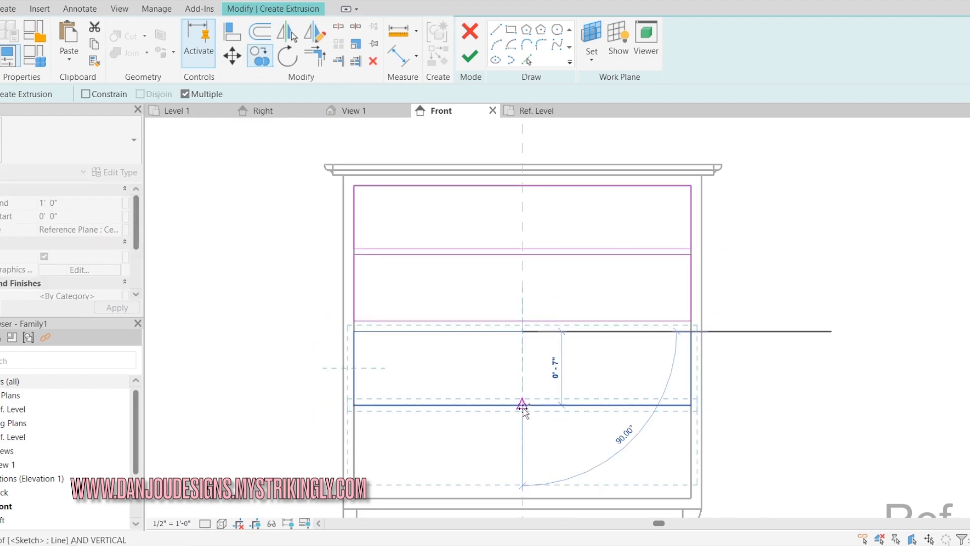
pyautogui.moveTo(515, 380); pyautogui.dragTo(516, 326, button='middle')
pyautogui.press('a')
pyautogui.press('l')
pyautogui.click(480, 436)
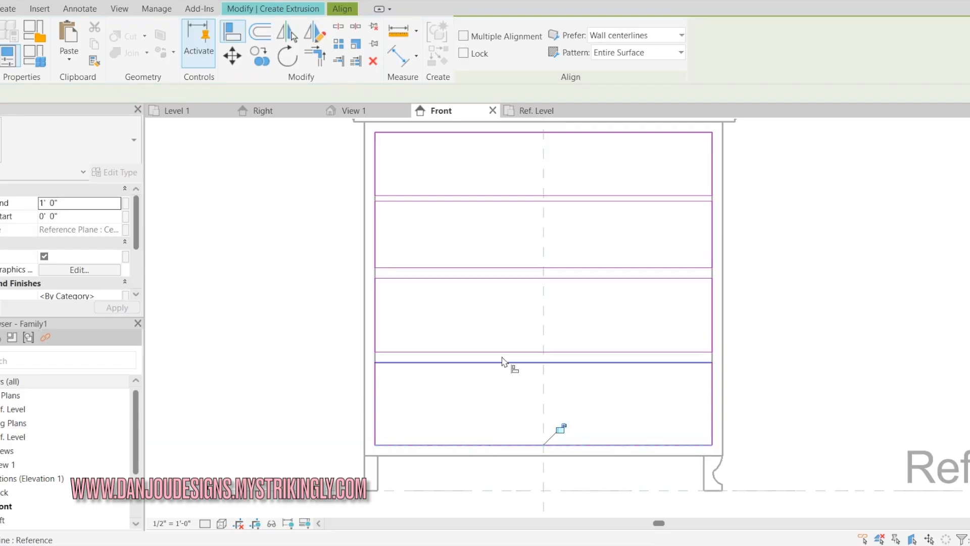
# Step: Adjust the drawer rectangles' horizontal edges to leave only thin gaps between all four, and finish the extrusion
pyautogui.press('Escape')
pyautogui.click(513, 352)
pyautogui.moveTo(513, 348); pyautogui.dragTo(515, 357)
pyautogui.moveTo(524, 267); pyautogui.dragTo(524, 270)
pyautogui.moveTo(528, 201); pyautogui.dragTo(529, 204)
pyautogui.click(614, 239)
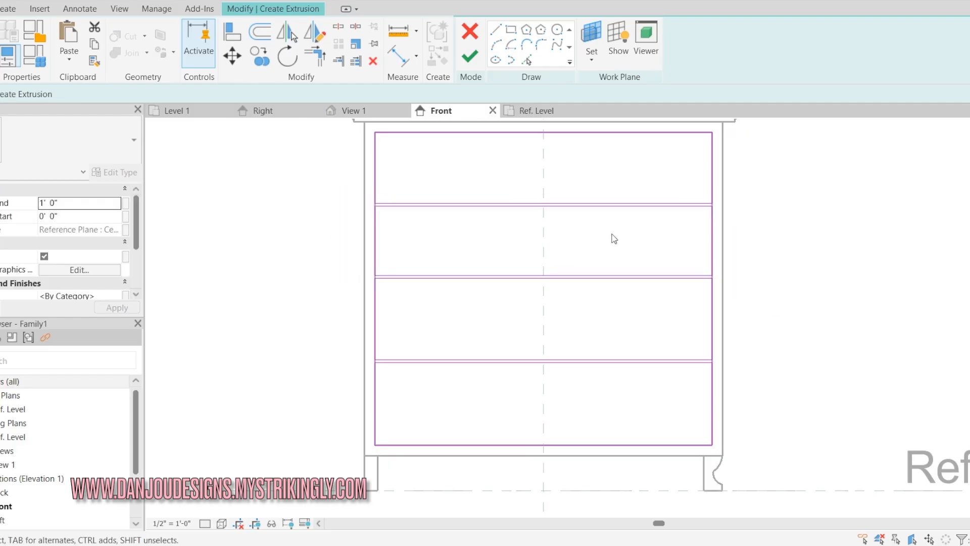
pyautogui.click(470, 56)
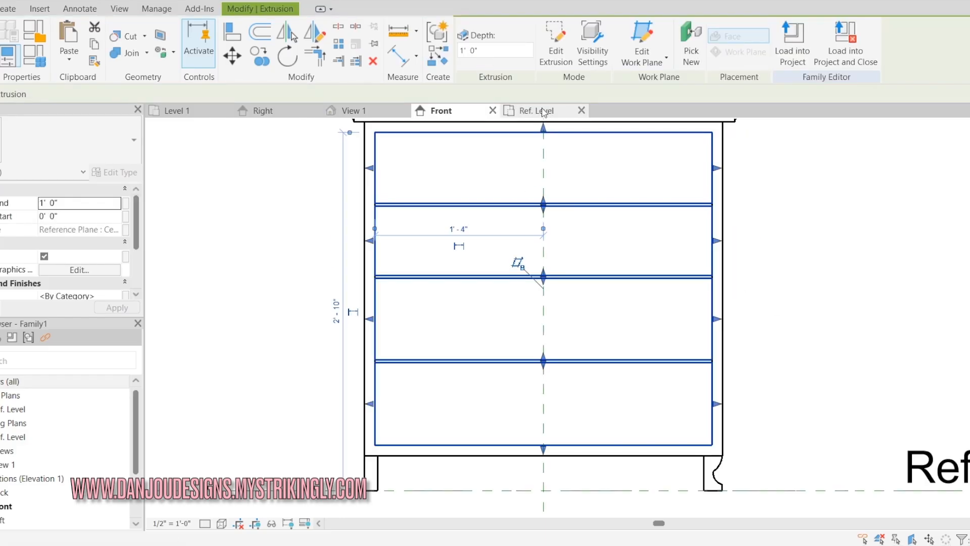
# Step: In the Right elevation, stretch the drawer extrusion's back face to the cavity's back and pull its front face in near the body's front
pyautogui.click(296, 111)
pyautogui.scroll(-1, 508, 284)
pyautogui.scroll(3, 405, 244)
pyautogui.moveTo(477, 262); pyautogui.dragTo(597, 303, button='middle')
pyautogui.scroll(2, 454, 303)
pyautogui.moveTo(403, 311); pyautogui.dragTo(507, 312)
pyautogui.moveTo(619, 312); pyautogui.dragTo(705, 320)
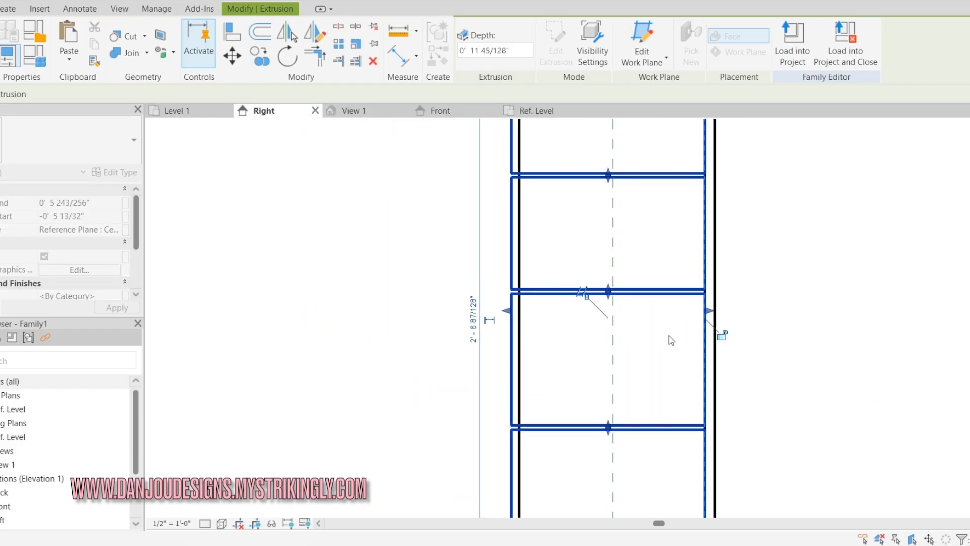
# Step: Bring the drawer extrusion's front face flush with the body's front at an extrusion end of 5 1/2", and check the drawers in 3D
pyautogui.scroll(-4, 471, 234)
pyautogui.click(419, 137)
pyautogui.scroll(3, 537, 288)
pyautogui.click(560, 283)
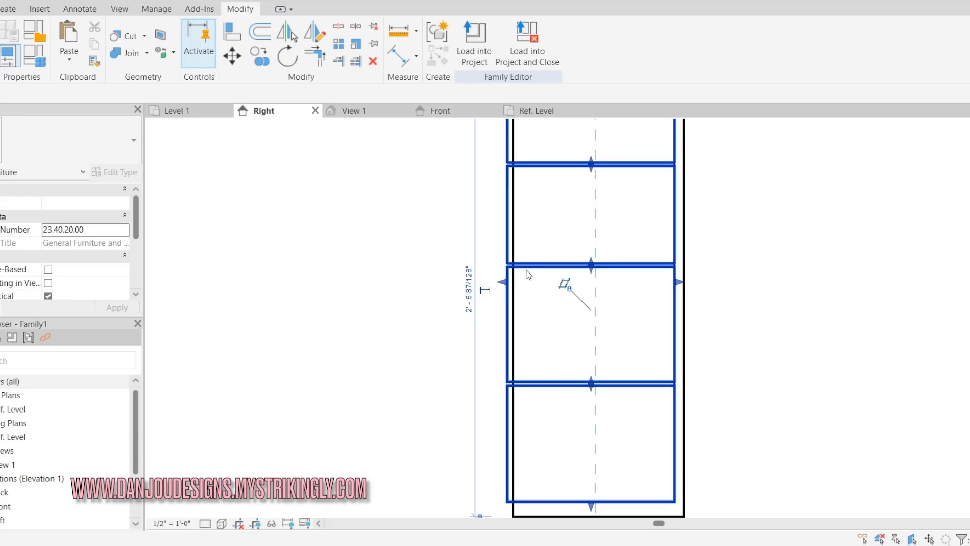
pyautogui.scroll(2, 563, 284)
pyautogui.moveTo(500, 279); pyautogui.dragTo(516, 279)
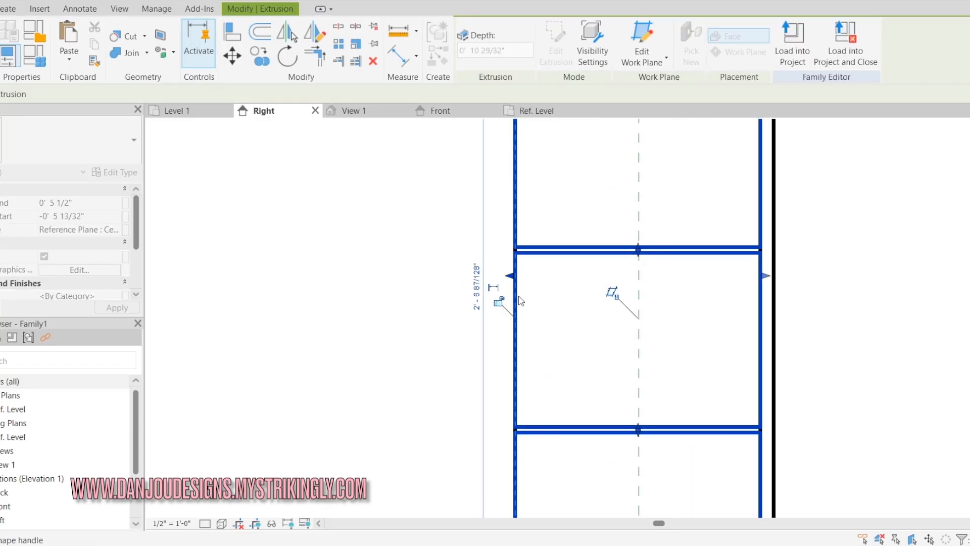
pyautogui.click(377, 255)
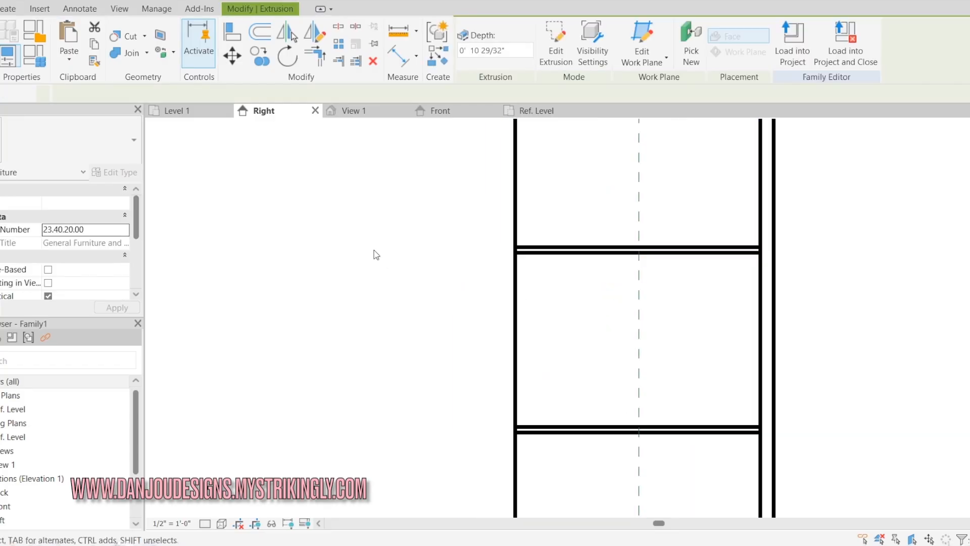
pyautogui.click(359, 114)
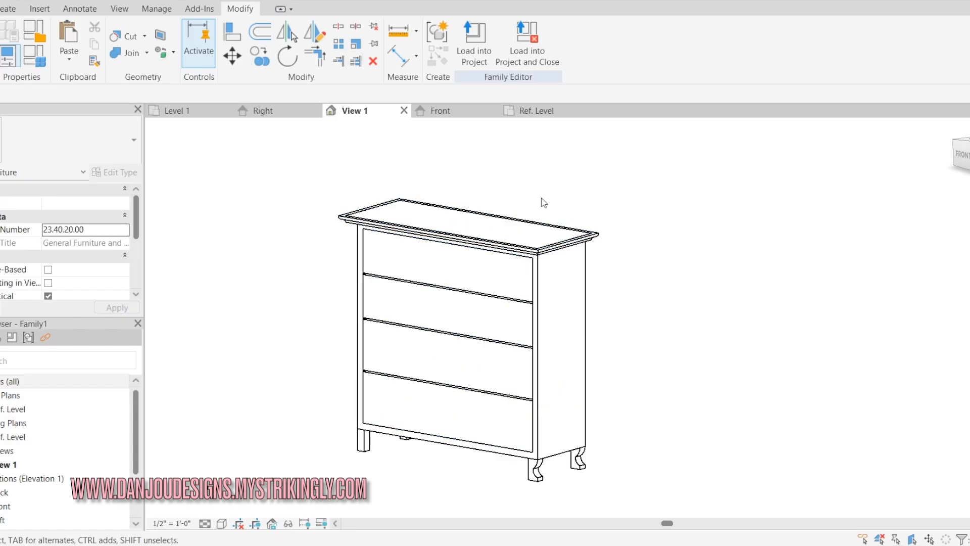
# Step: Start another extrusion in the Front elevation and draw a 1/2" radius circle on the vertical centreline in the top drawer for a knob stem
pyautogui.click(455, 113)
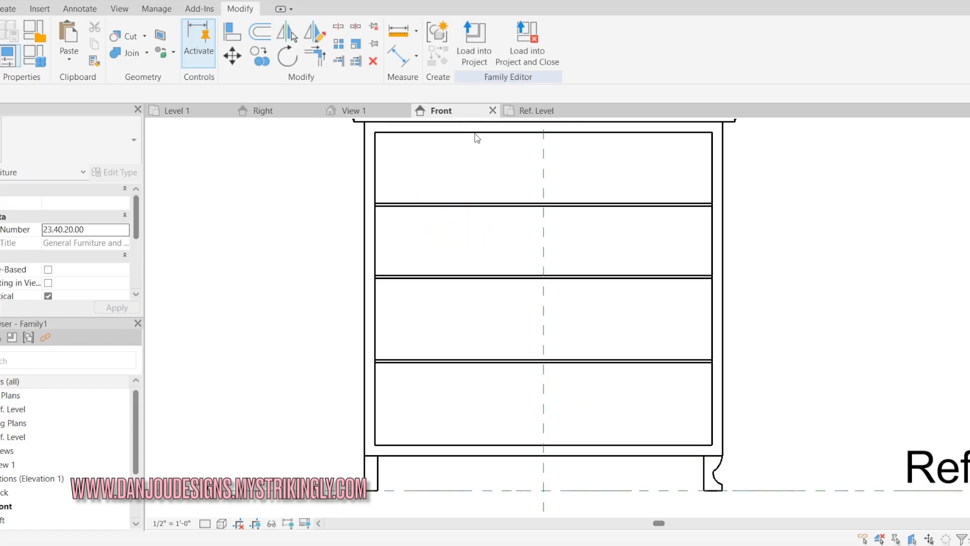
pyautogui.click(7, 8)
pyautogui.click(71, 38)
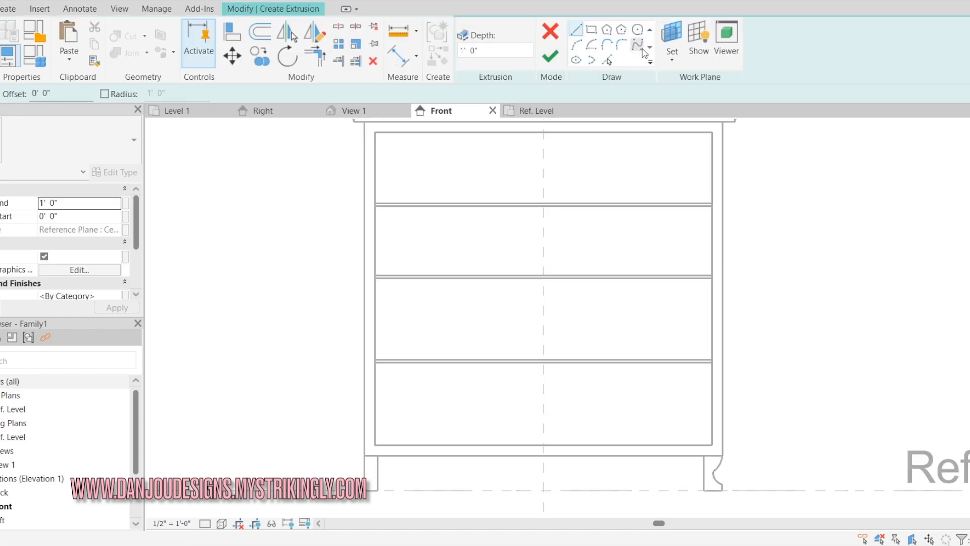
pyautogui.click(638, 29)
pyautogui.scroll(2, 547, 177)
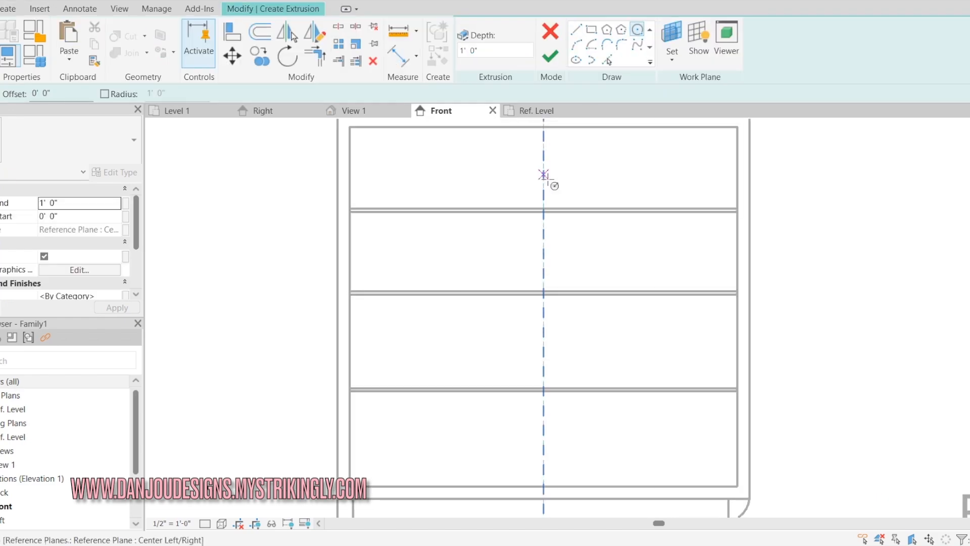
pyautogui.click(546, 203)
pyautogui.click(554, 206)
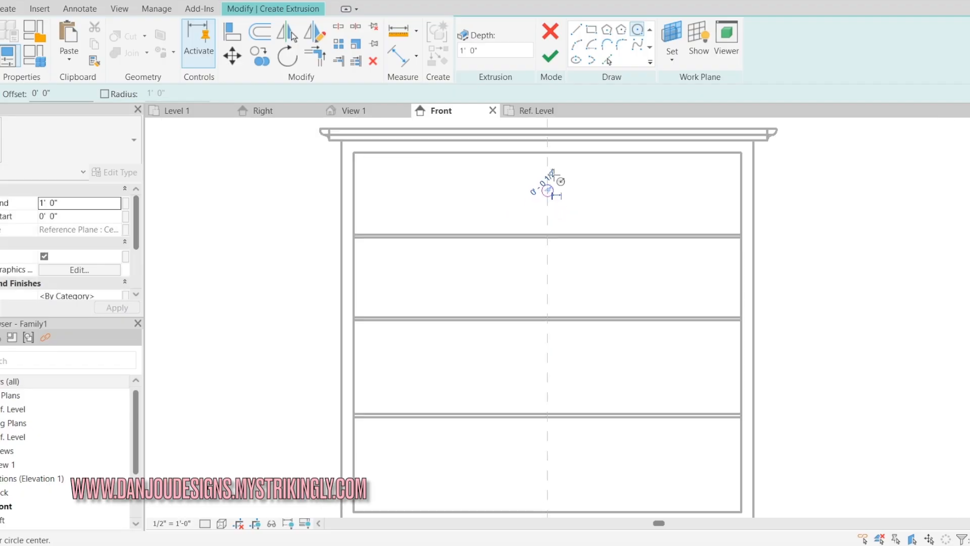
# Step: Copy the knob circle straight down to the other three drawers and finish the extrusion
pyautogui.scroll(-3, 552, 197)
pyautogui.press('c')
pyautogui.press('o')
pyautogui.click(550, 187)
pyautogui.click(549, 251)
pyautogui.click(549, 323)
pyautogui.click(549, 397)
pyautogui.press('Escape')
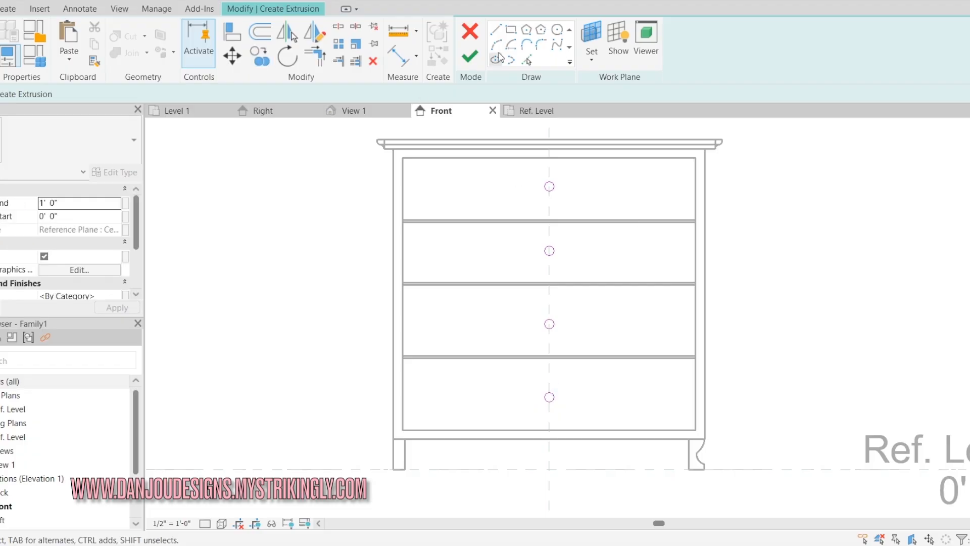
pyautogui.click(468, 58)
# Step: In the Right elevation, set the knob stems to start at the drawer faces, 5 1/2", and end at about 6 225/256"
pyautogui.click(298, 112)
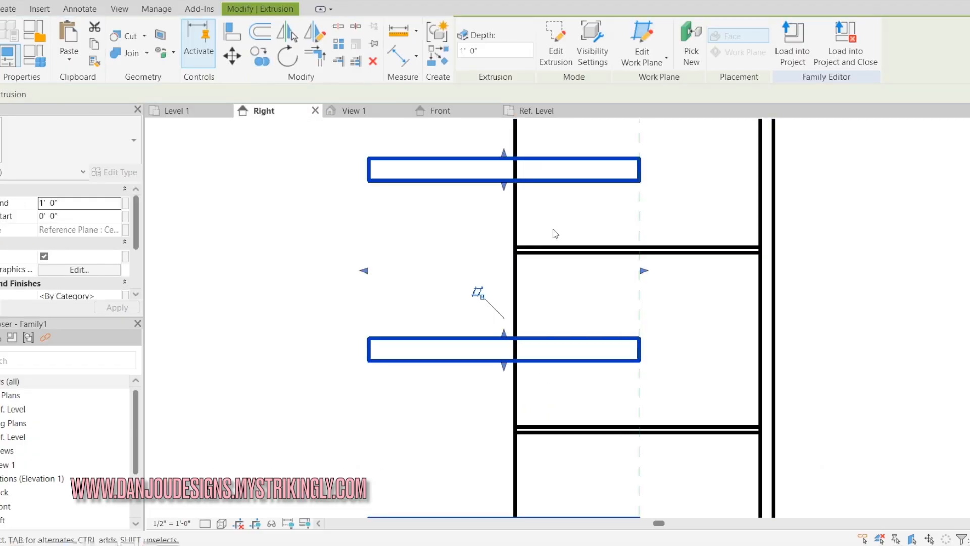
pyautogui.moveTo(620, 263); pyautogui.dragTo(523, 263)
pyautogui.moveTo(407, 261); pyautogui.dragTo(499, 281)
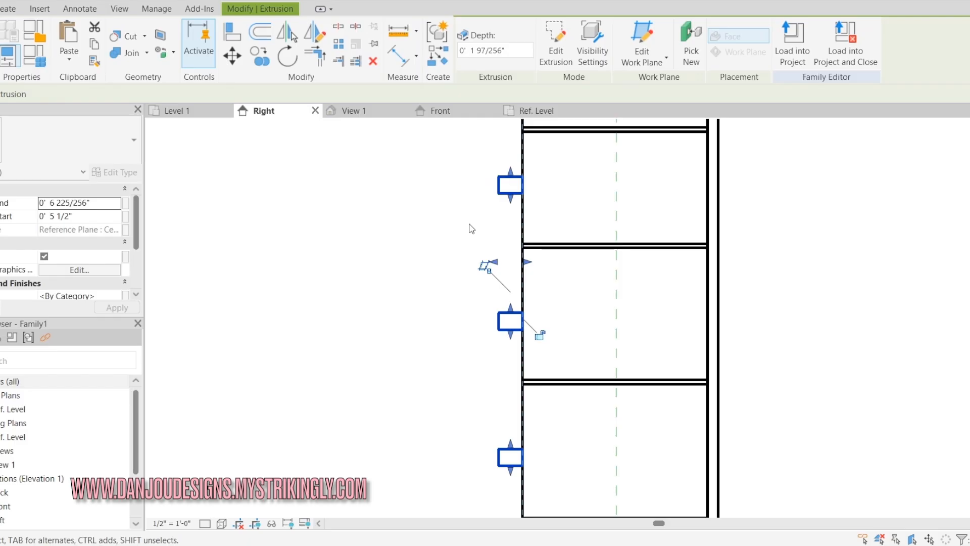
pyautogui.click(470, 225)
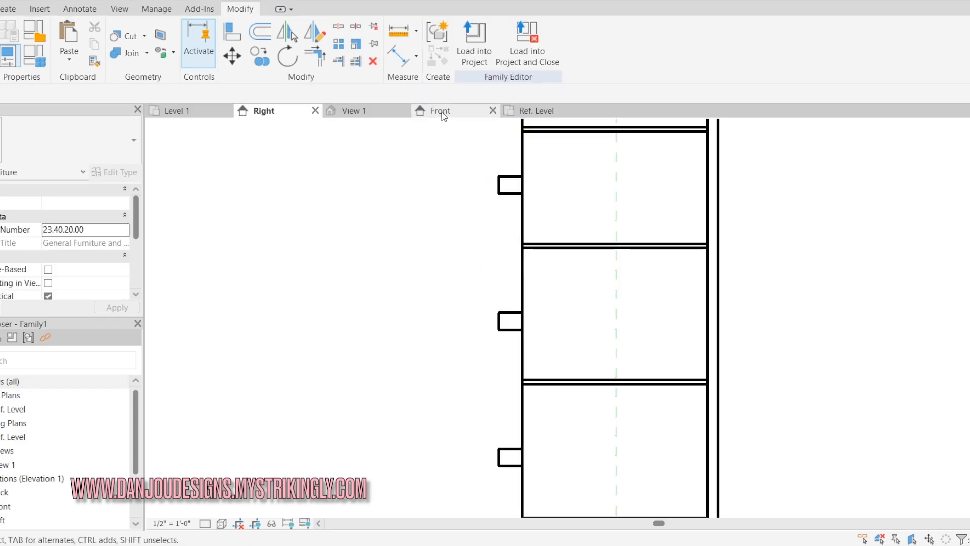
# Step: Start a revolve in the Ref. Level plan and draw a boundary line forward along the centreline from the knob stem's front end
pyautogui.click(549, 110)
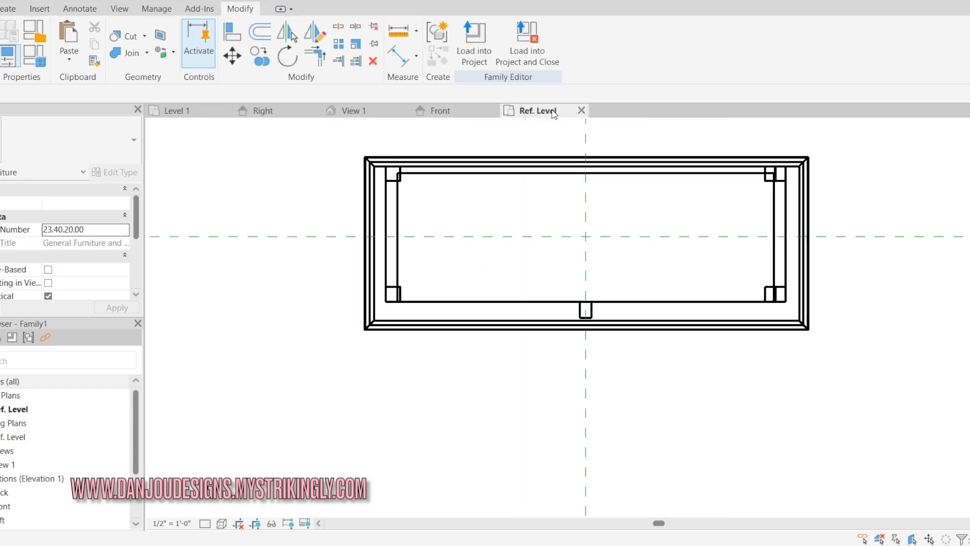
pyautogui.scroll(5, 600, 345)
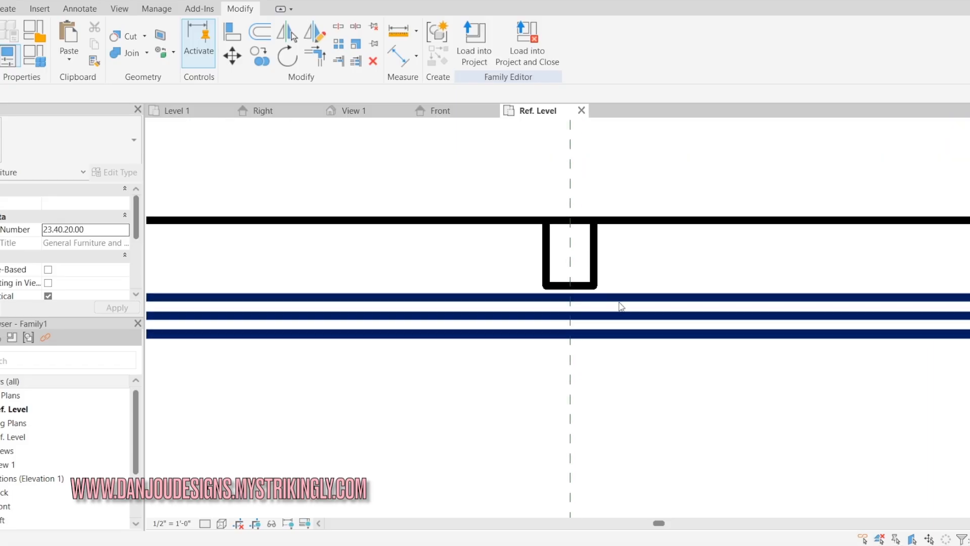
pyautogui.click(18, 7)
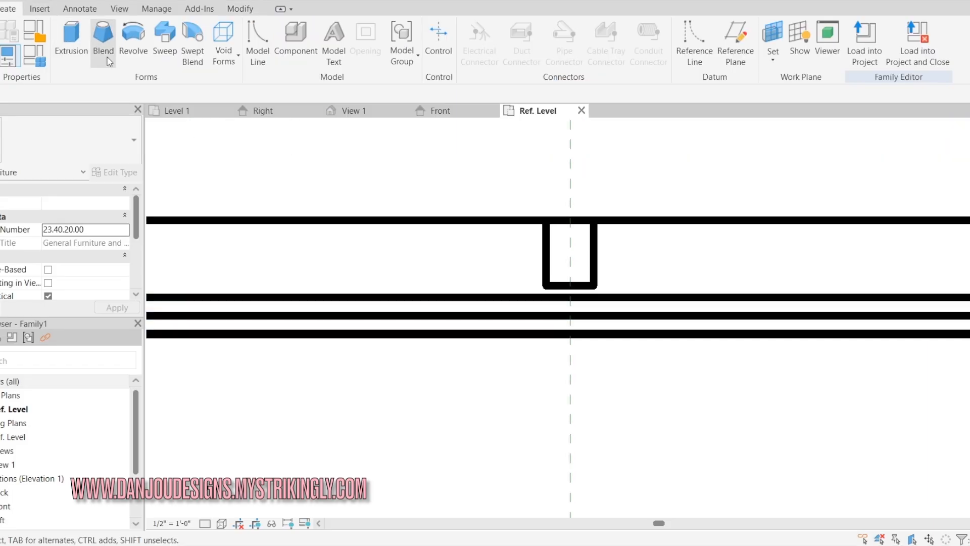
pyautogui.click(134, 41)
pyautogui.scroll(3, 575, 313)
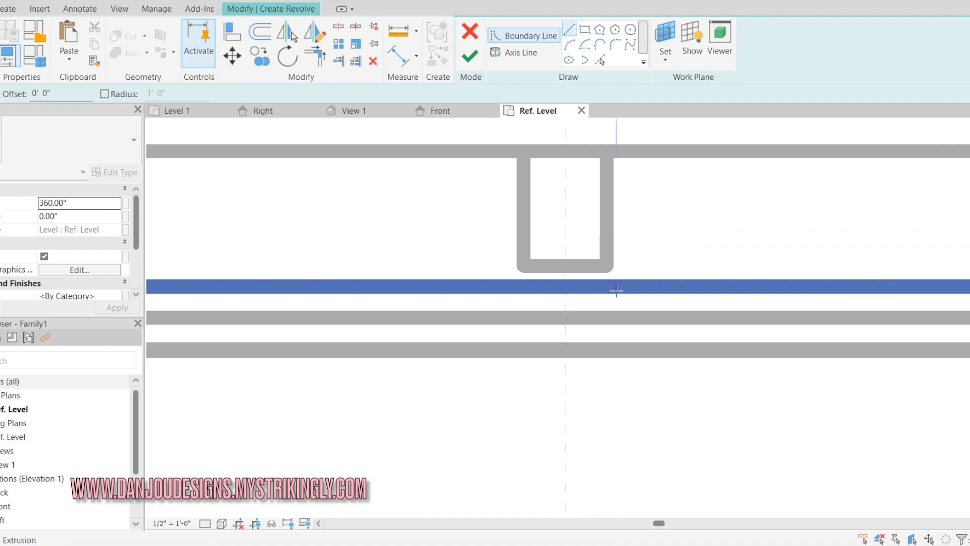
pyautogui.click(565, 267)
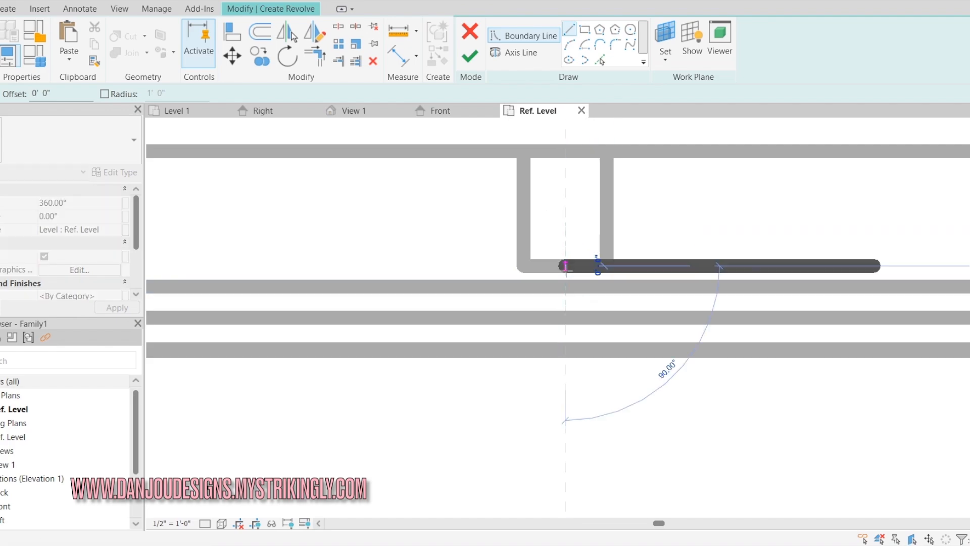
pyautogui.click(565, 340)
# Step: Close the revolve profile with an arc of about 31/64" radius bulging outward between the ends of the centreline boundary
pyautogui.click(565, 340)
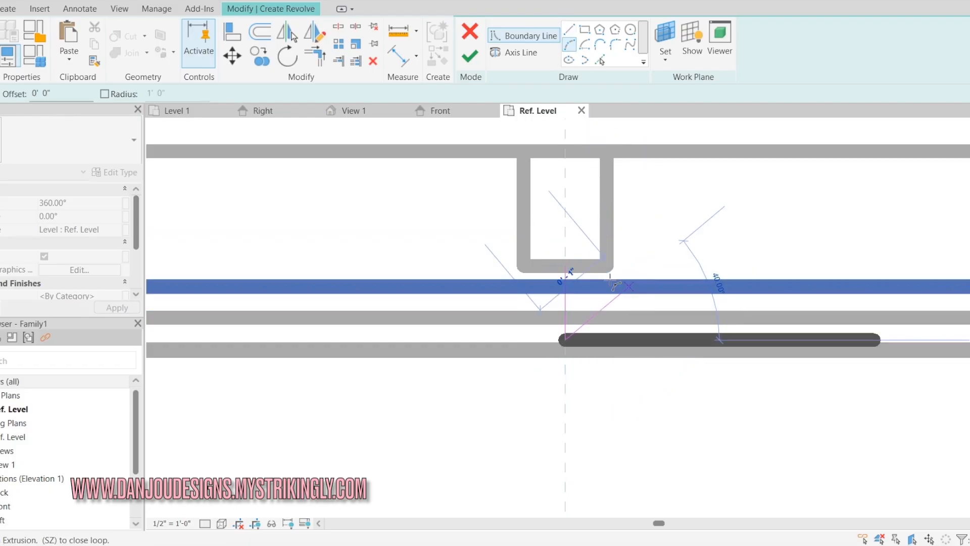
pyautogui.click(565, 268)
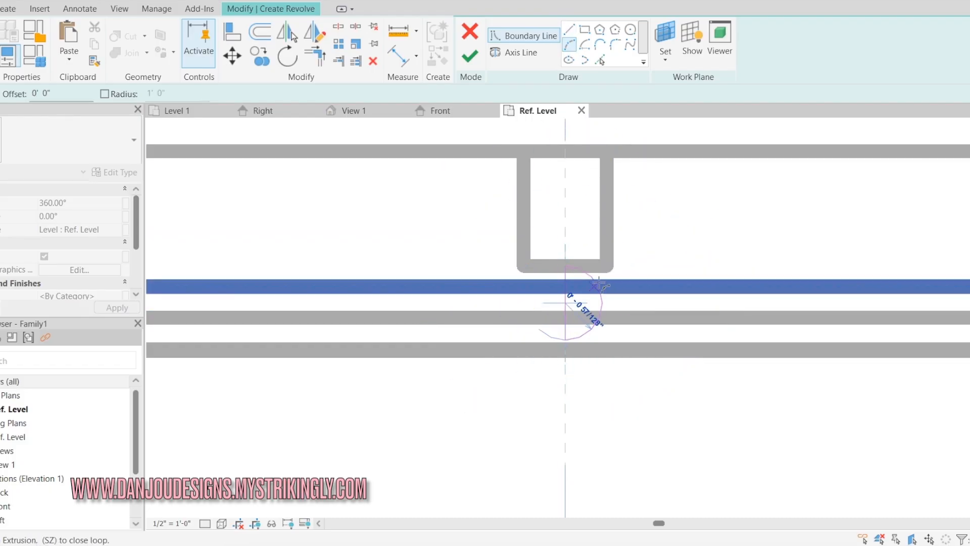
pyautogui.click(621, 299)
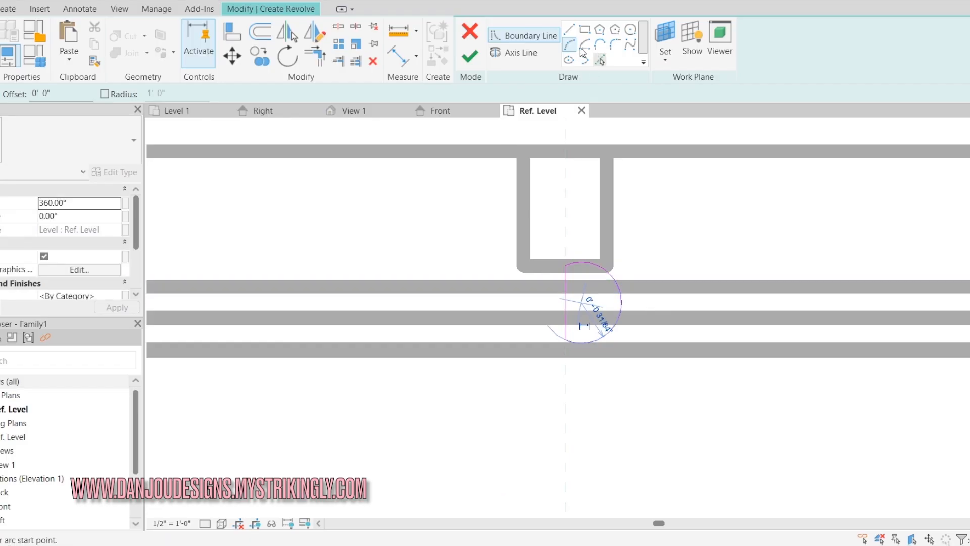
# Step: Set the vertical centre reference line as the axis of rotation for the knob profile and finish the 360° revolve
pyautogui.click(520, 52)
pyautogui.click(585, 30)
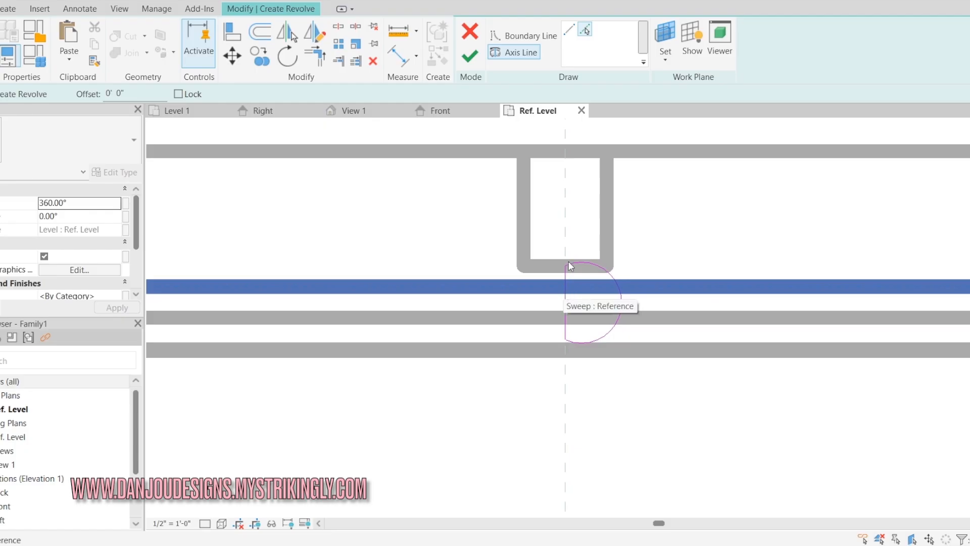
pyautogui.click(565, 232)
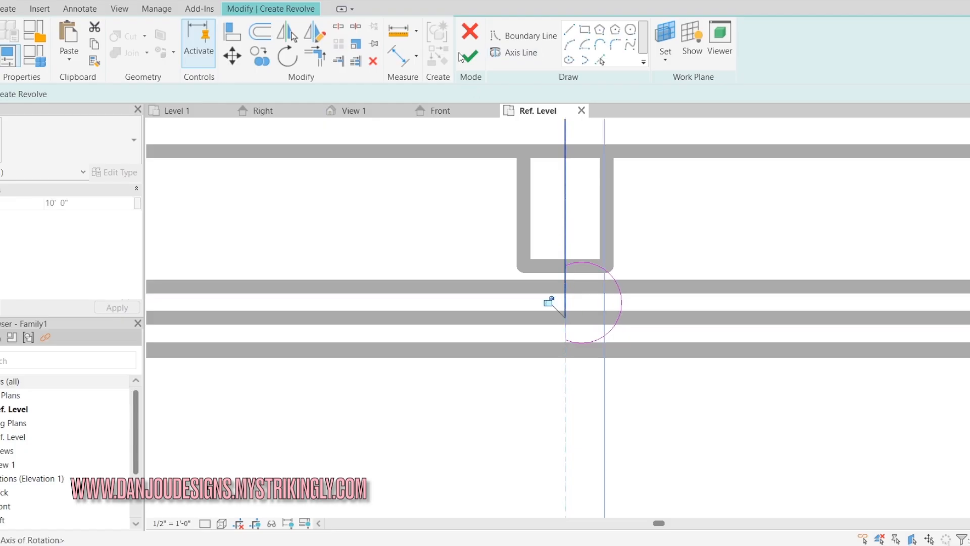
pyautogui.click(463, 57)
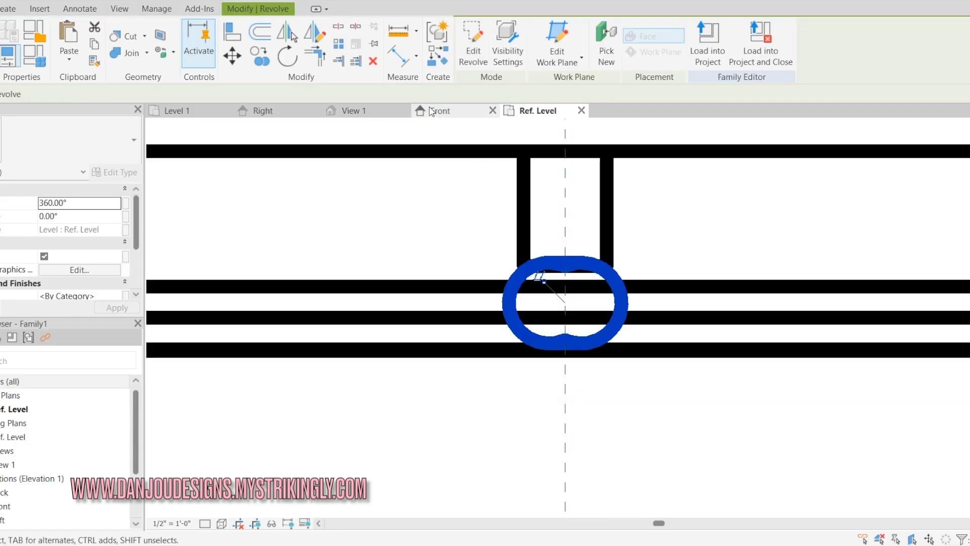
# Step: In the Front elevation, copy the revolved knob at the reference level and paste it centred over the top drawer's knob stem
pyautogui.click(432, 111)
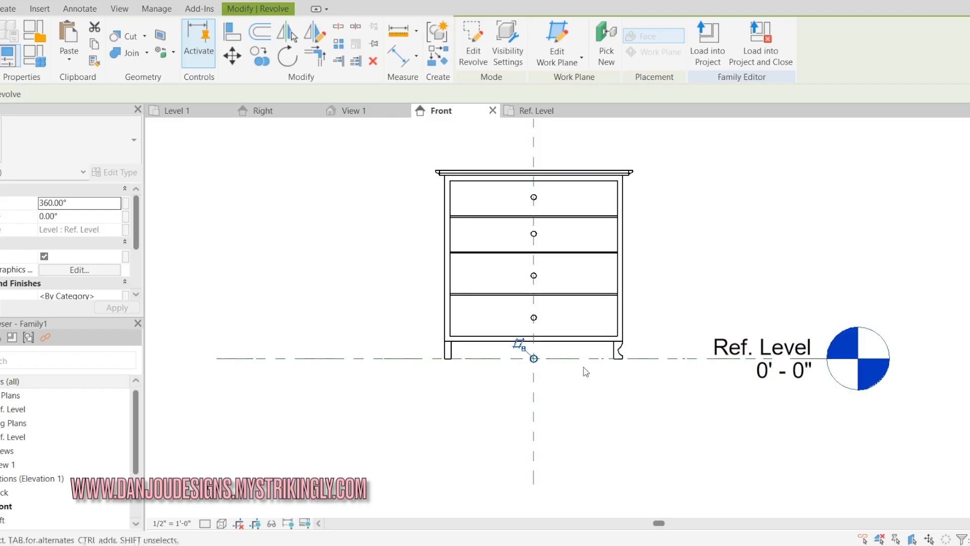
pyautogui.scroll(3, 524, 345)
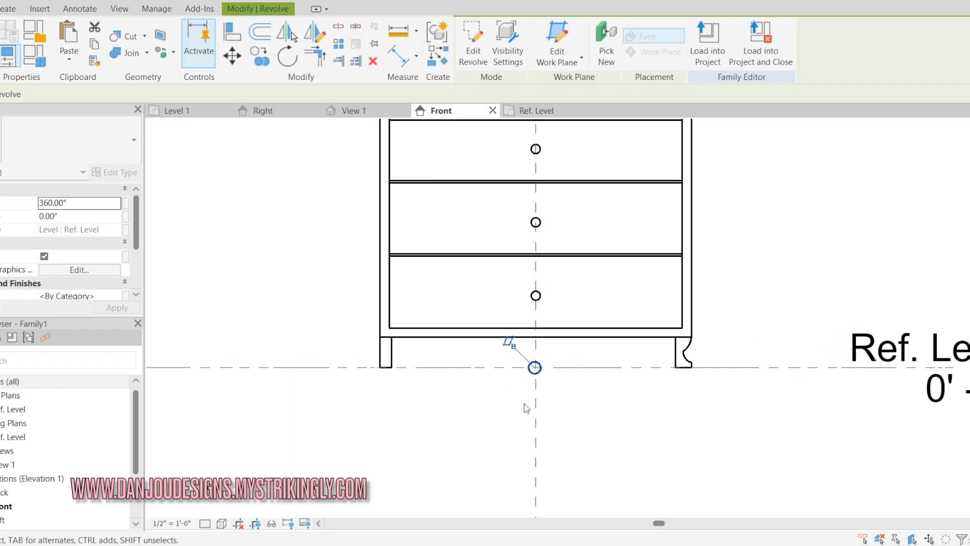
pyautogui.scroll(1, 536, 349)
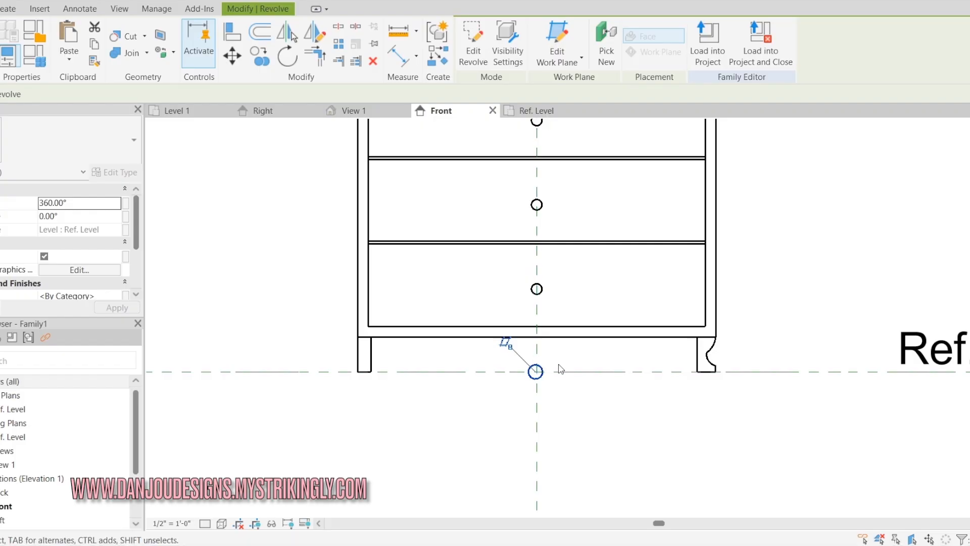
pyautogui.hotkey('ctrl', 'c')
pyautogui.hotkey('ctrl', 'v')
pyautogui.moveTo(545, 181); pyautogui.dragTo(570, 277, button='middle')
pyautogui.scroll(3, 570, 278)
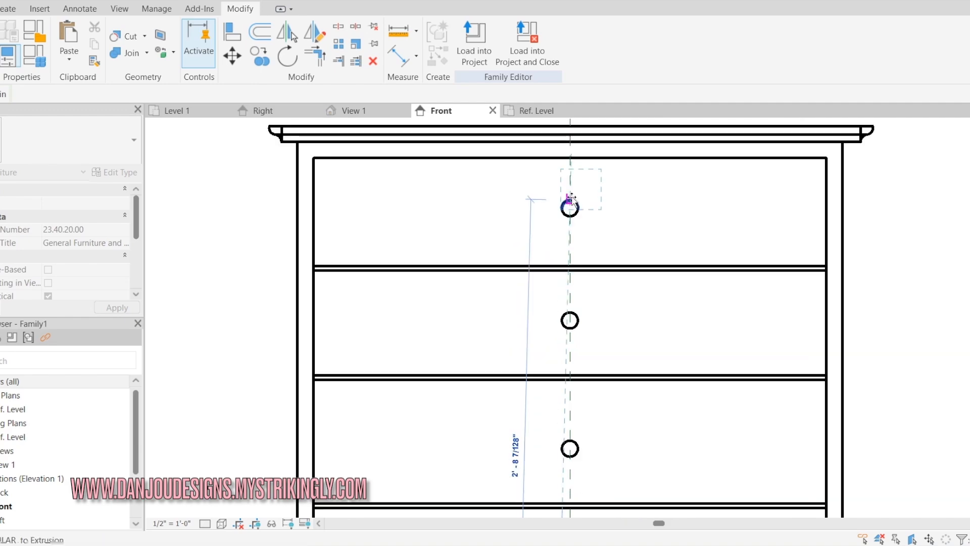
pyautogui.click(560, 227)
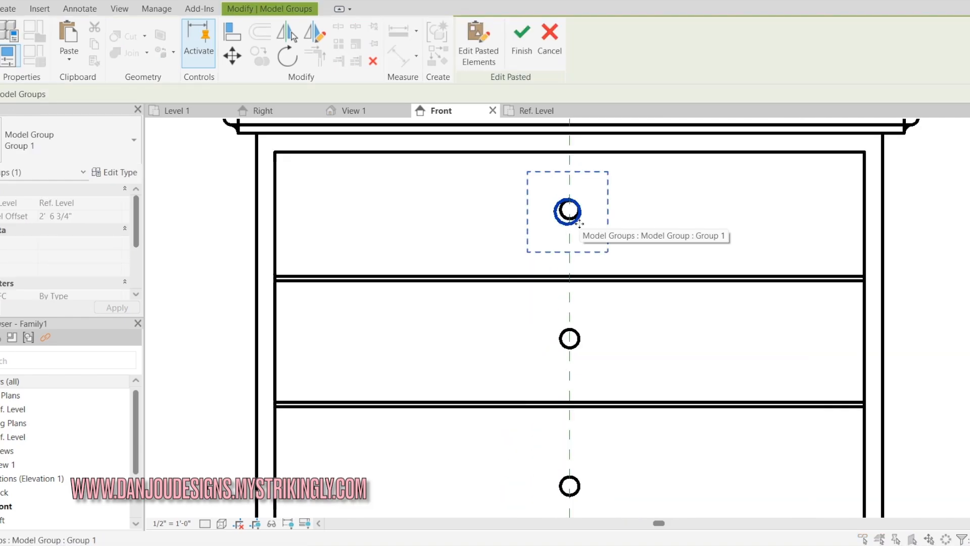
pyautogui.scroll(1, 568, 212)
pyautogui.scroll(4, 563, 202)
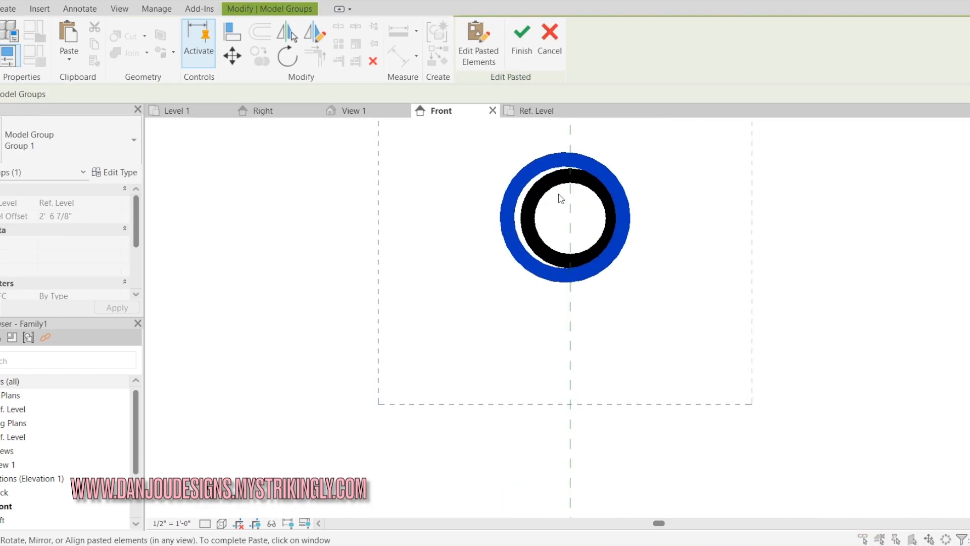
# Step: Paste further copies of the revolved knob centred over the stems of the three lower drawers
pyautogui.scroll(3, 560, 201)
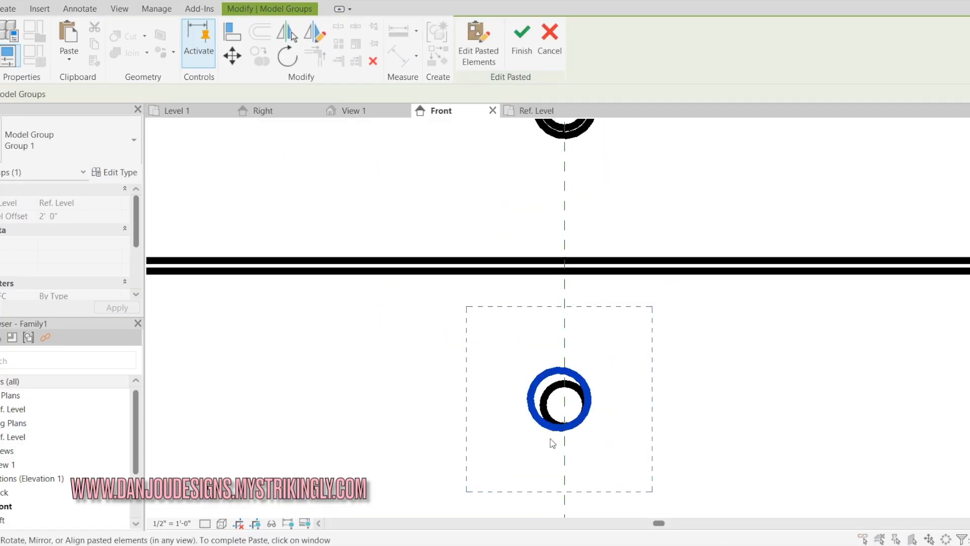
pyautogui.scroll(1, 555, 442)
pyautogui.scroll(-3, 568, 303)
pyautogui.scroll(6, 565, 349)
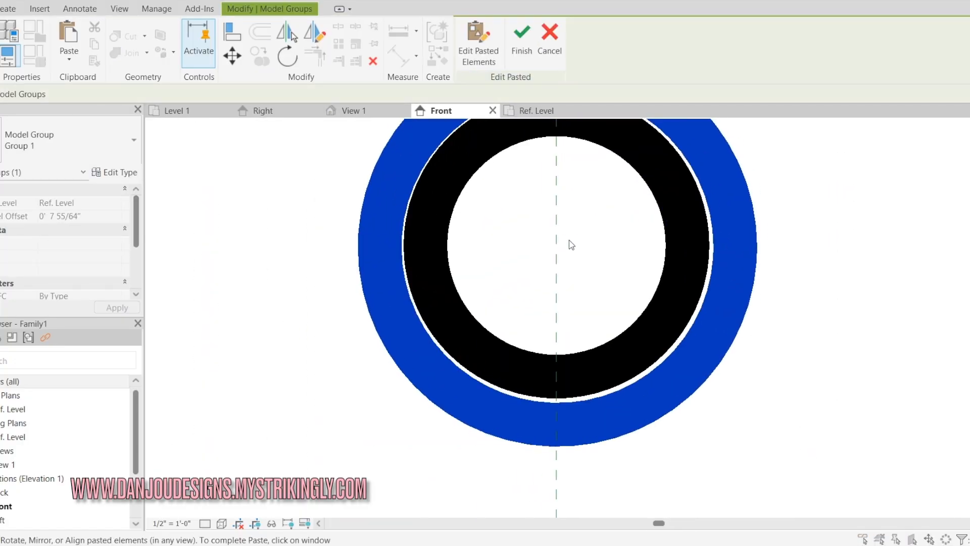
pyautogui.scroll(-4, 574, 252)
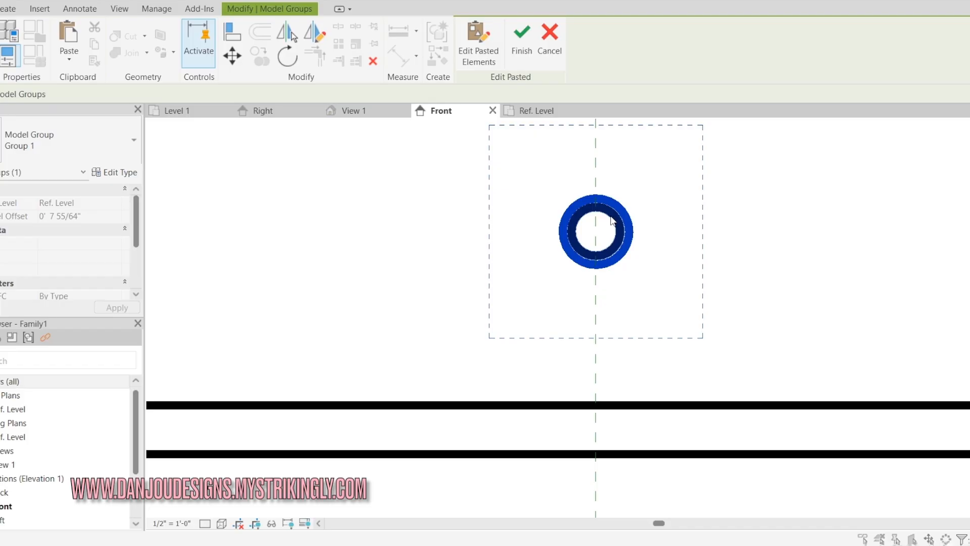
# Step: Delete the original revolved knob left at the reference level below the dresser
pyautogui.scroll(-4, 614, 218)
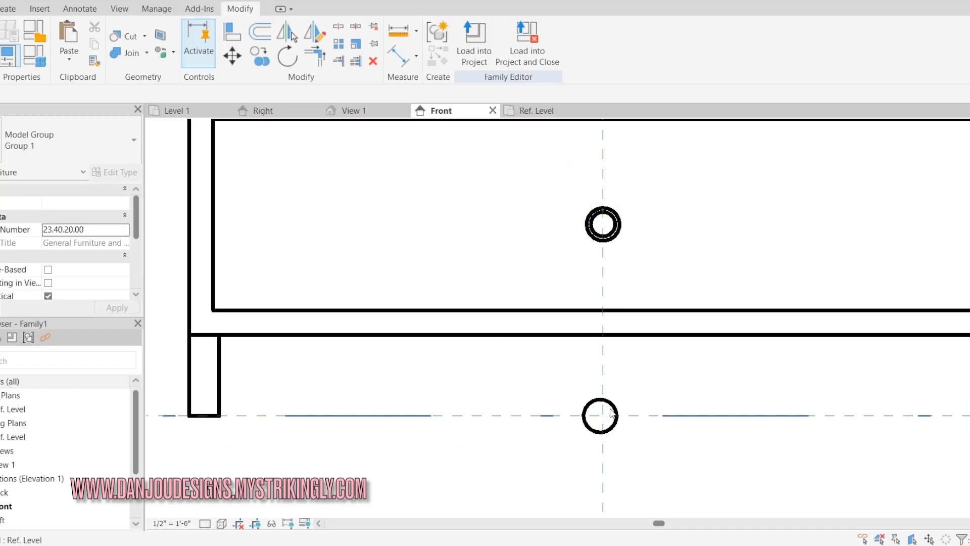
pyautogui.click(616, 404)
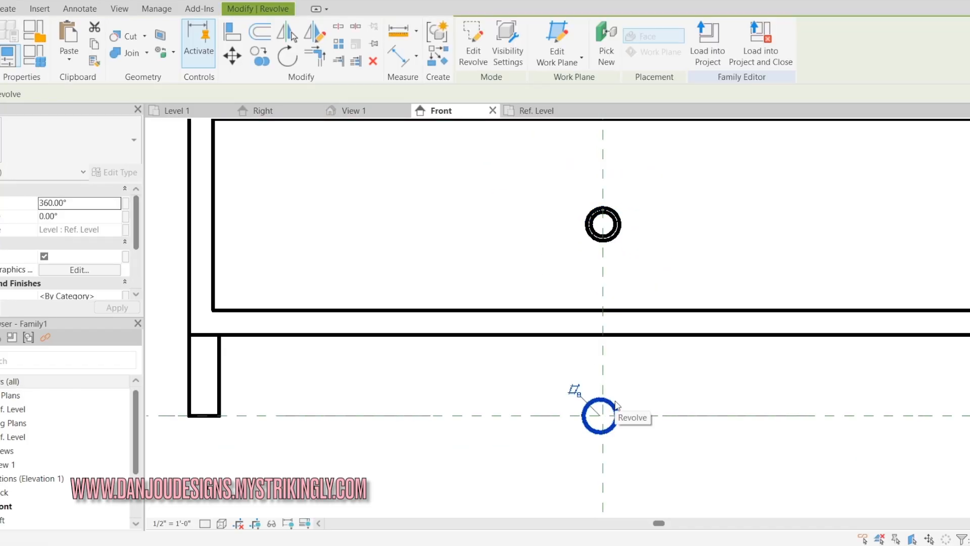
pyautogui.press('Escape')
pyautogui.scroll(-5, 556, 348)
pyautogui.scroll(2, 526, 321)
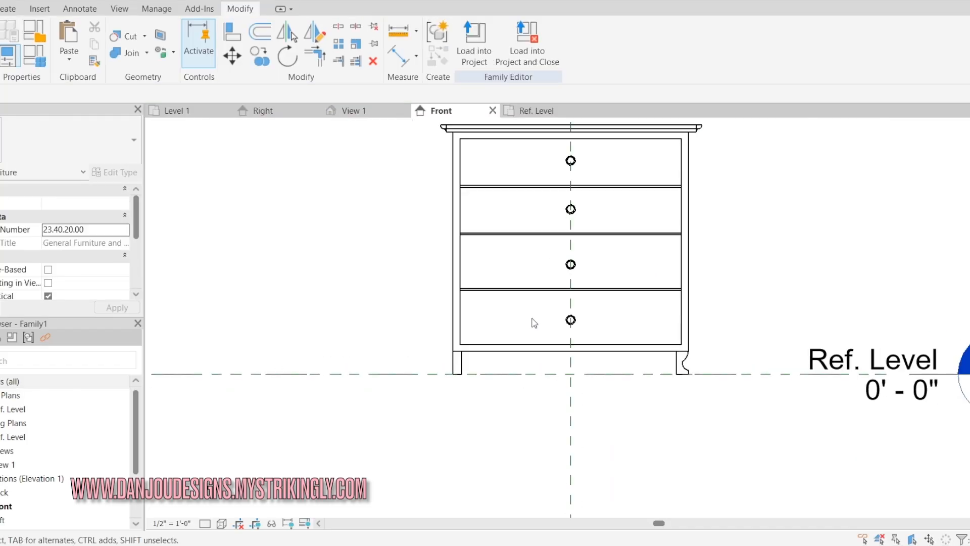
pyautogui.scroll(2, 534, 322)
# Step: Inspect the knob stems and revolved knob heads on the drawer fronts in the 3D view
pyautogui.click(375, 111)
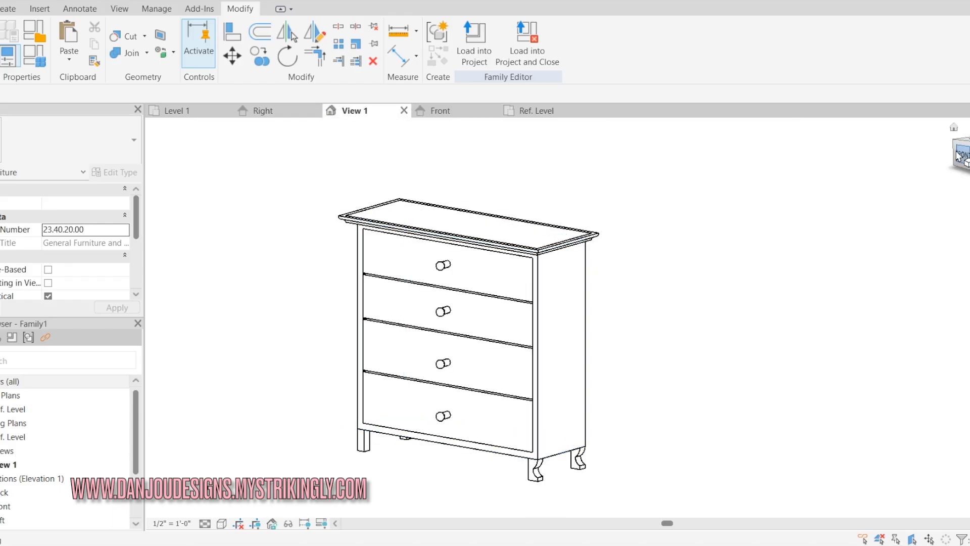
pyautogui.moveTo(958, 150)
pyautogui.mouseDown()
pyautogui.moveTo(969, 133)
pyautogui.moveTo(219, 132)
pyautogui.moveTo(322, 183)
pyautogui.moveTo(395, 198)
pyautogui.moveTo(355, 172)
pyautogui.moveTo(959, 153)
pyautogui.mouseUp()
pyautogui.scroll(3, 473, 272)
pyautogui.scroll(1, 450, 277)
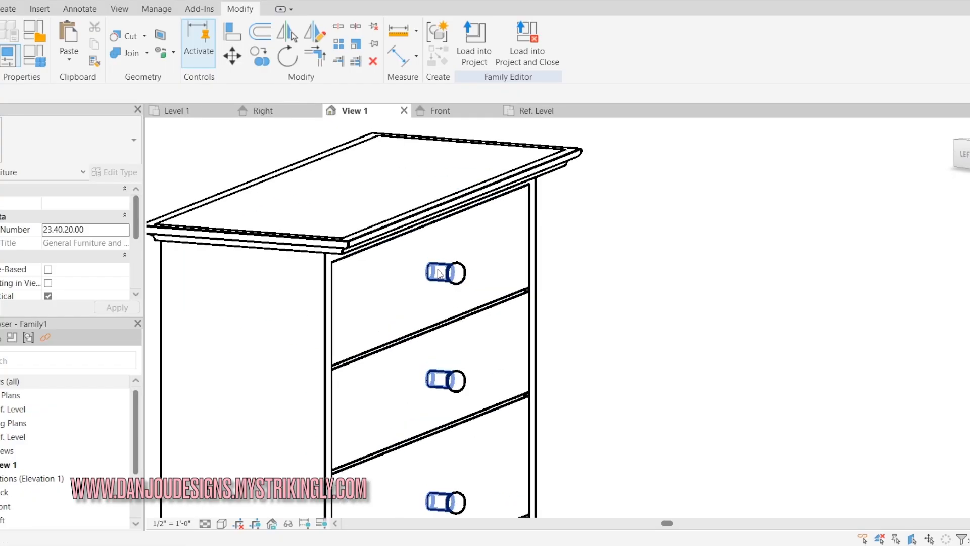
pyautogui.click(433, 275)
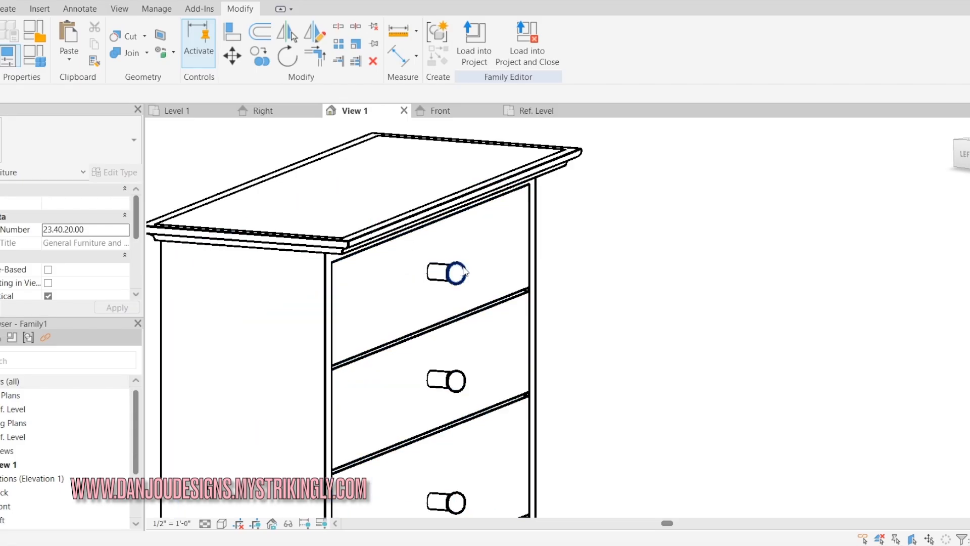
pyautogui.scroll(-5, 513, 180)
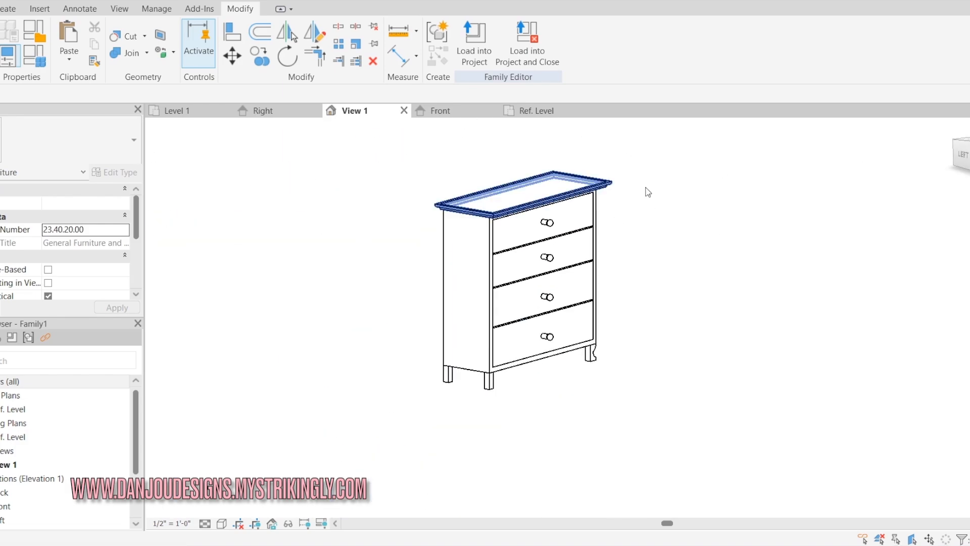